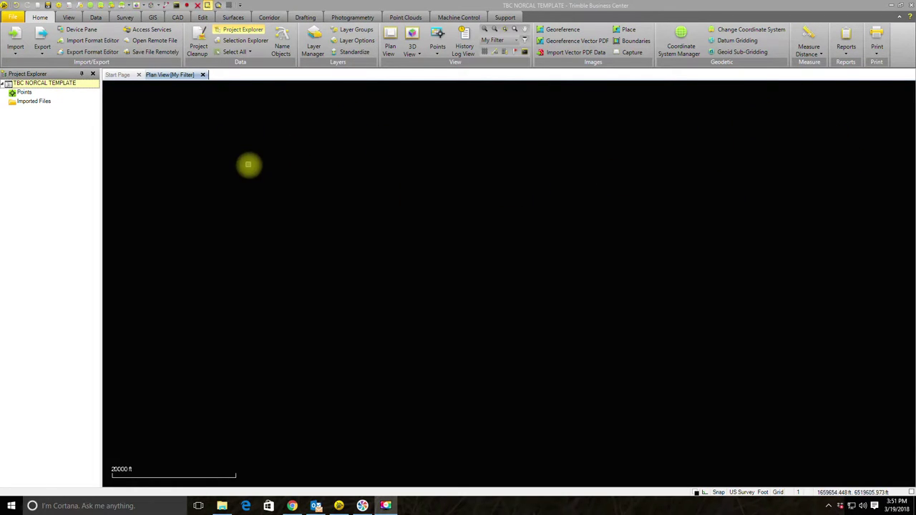
Step: Review the project settings, including the Mean Angles tolerances under Computations, and close them without applying changes
right_click(74, 93)
left_click(64, 84)
right_click(68, 84)
key("Escape")
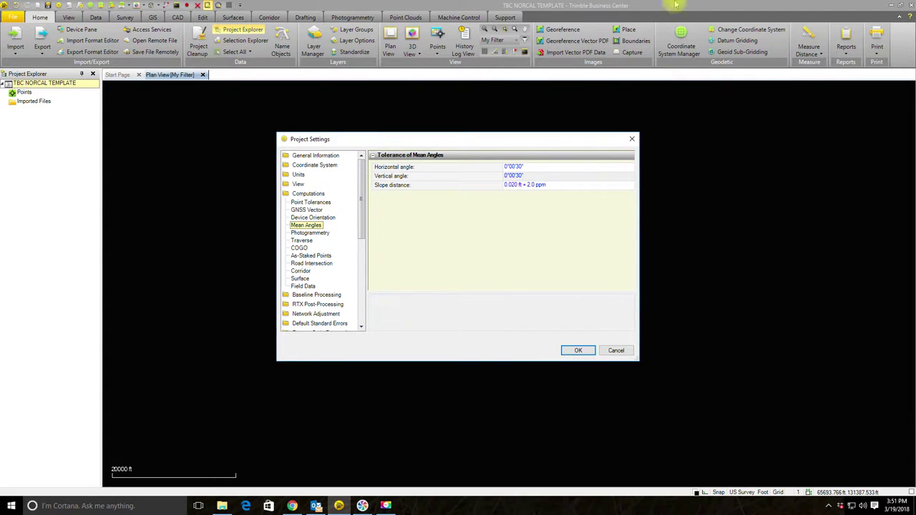
left_click(618, 351)
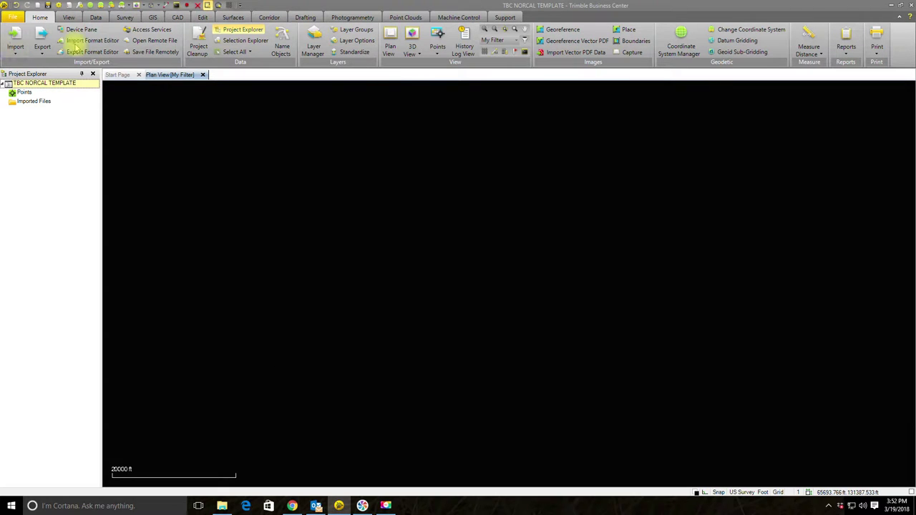
Step: Start saving the project under a new name, choosing the DOMINICHELLI AND ASSOCIATES\0718-00002 Stutz Parcel Flood Mitigation\Survey\TBC folder on the TDS-Dublin (K:) drive
left_click(20, 17)
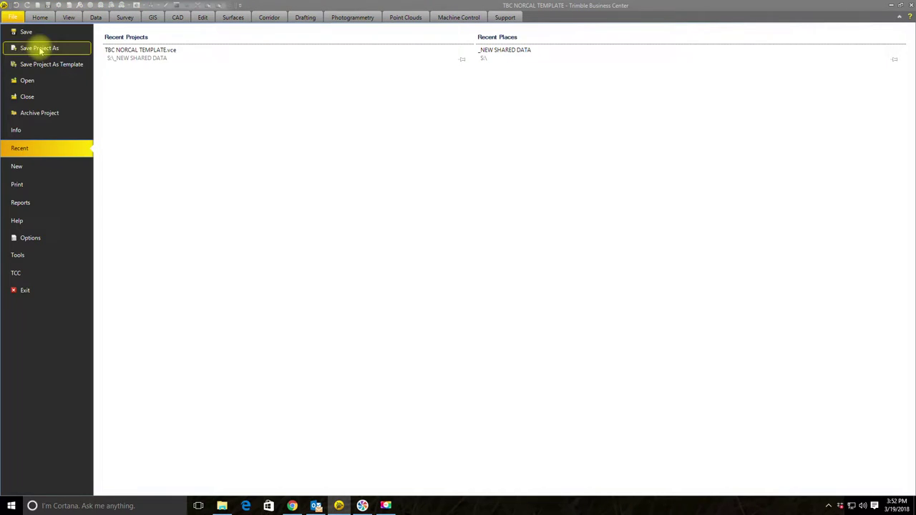
left_click(39, 46)
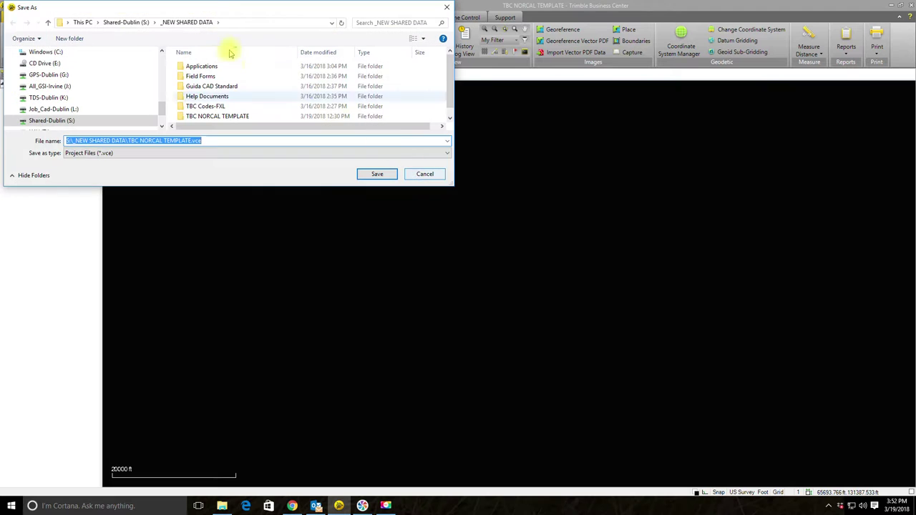
left_click(63, 97)
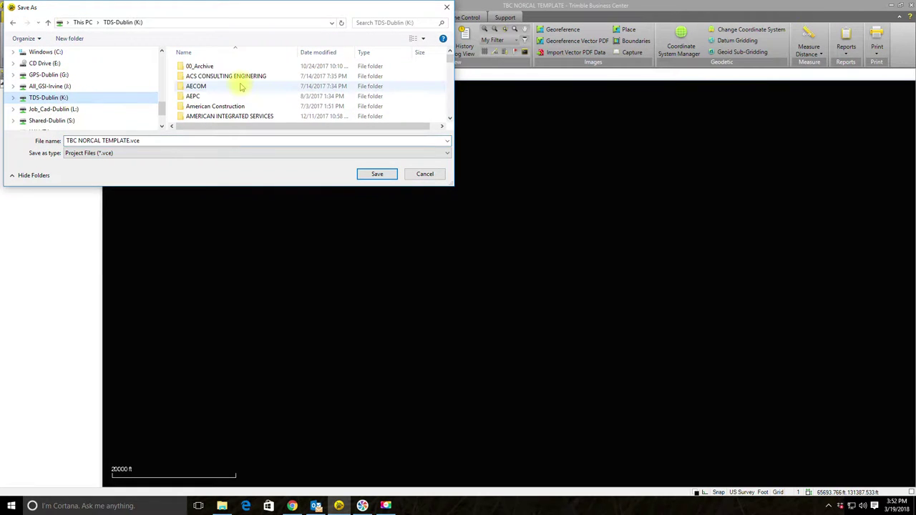
scroll(238, 86, "down", 5)
scroll(236, 82, "up", 2)
scroll(231, 101, "down", 2)
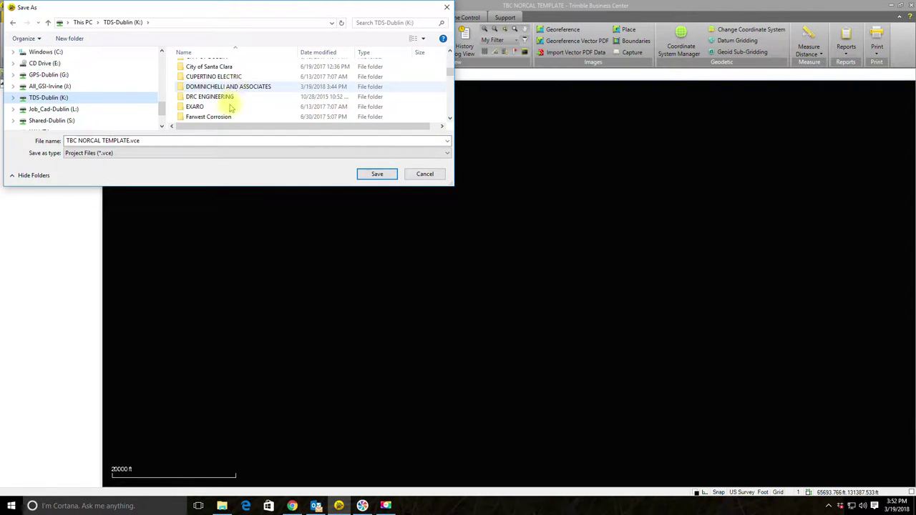
double_click(229, 87)
double_click(204, 65)
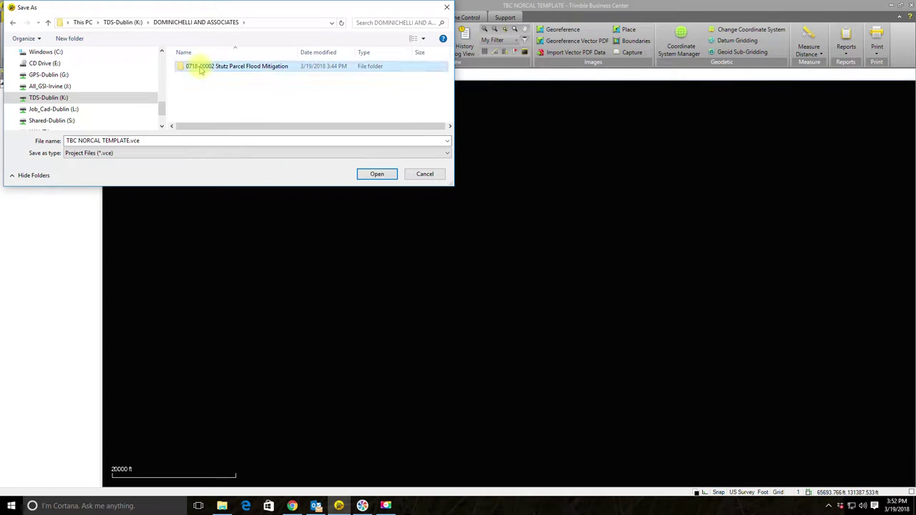
left_click(193, 76)
double_click(195, 76)
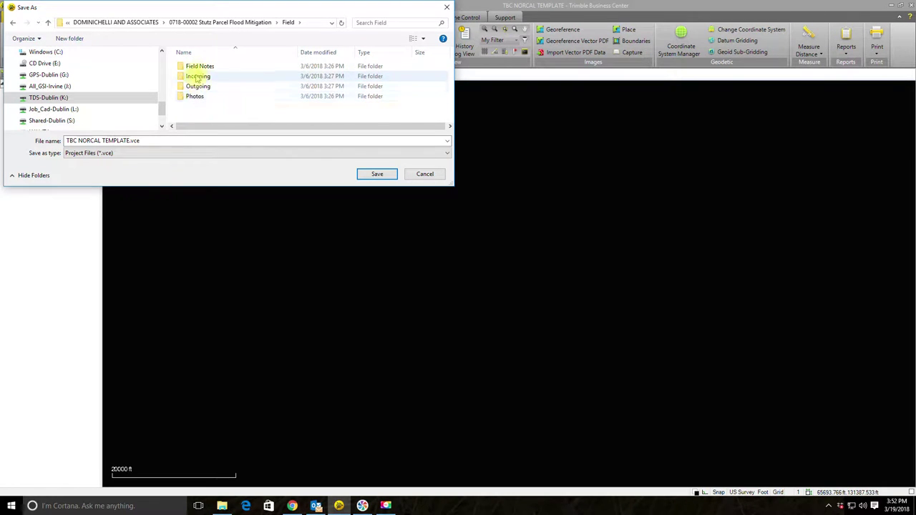
left_click(236, 22)
double_click(194, 95)
double_click(192, 116)
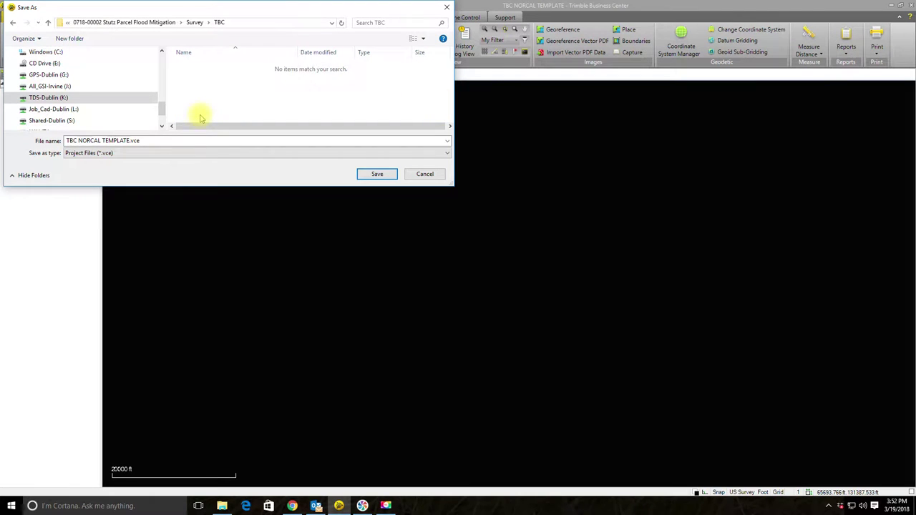
triple_click(148, 141)
left_click(130, 141)
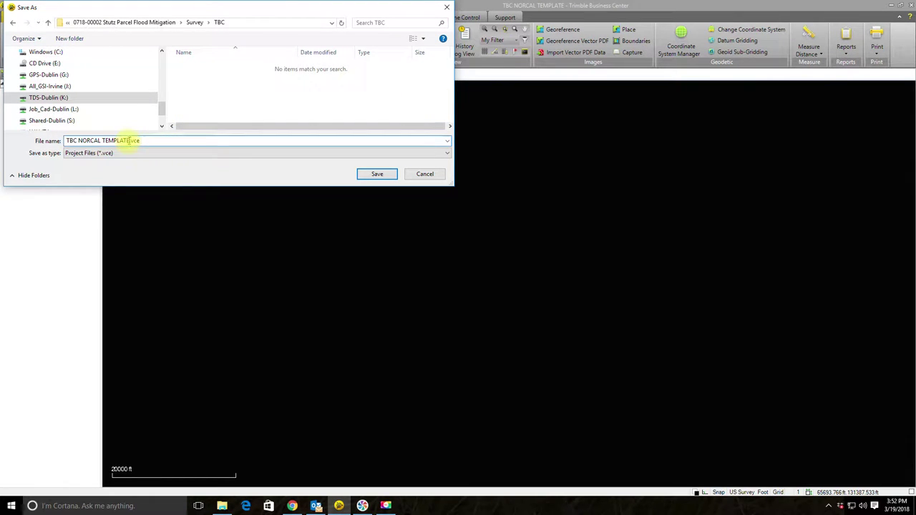
left_click_drag(130, 141, 45, 141)
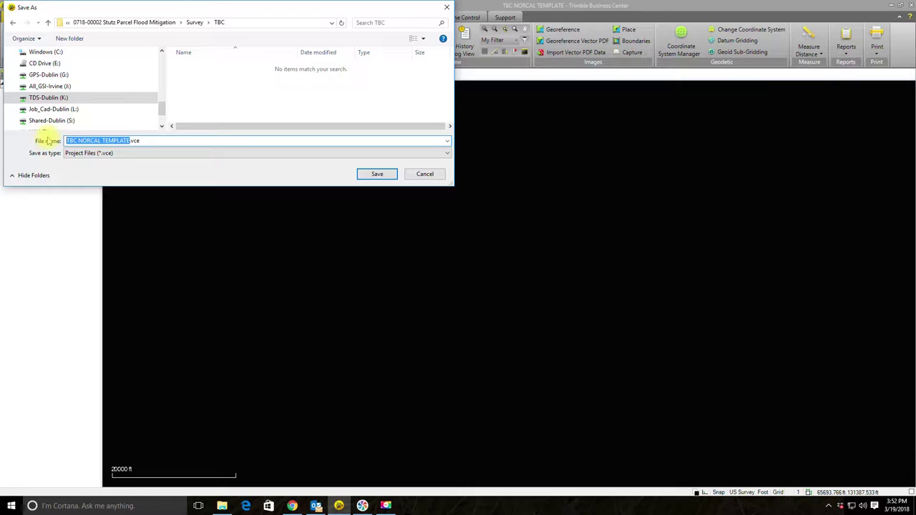
type("07")
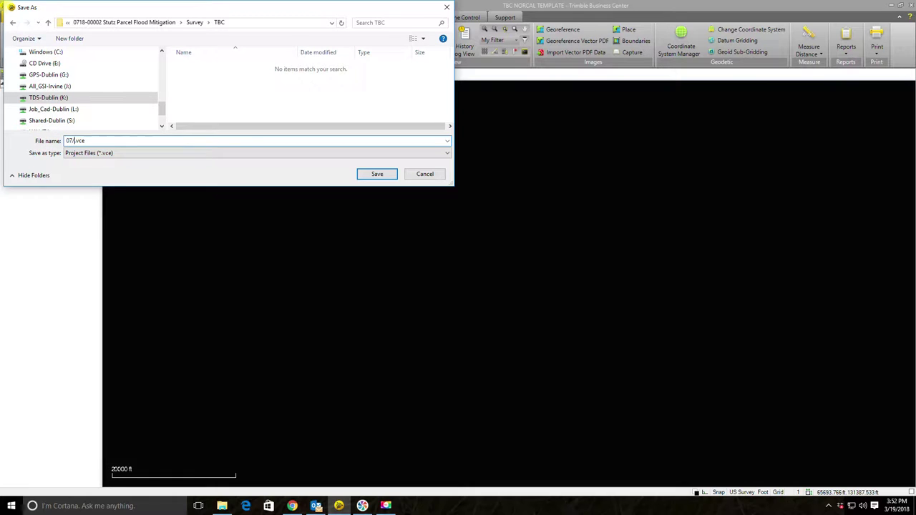
type("18-00002-20180319-WORKING")
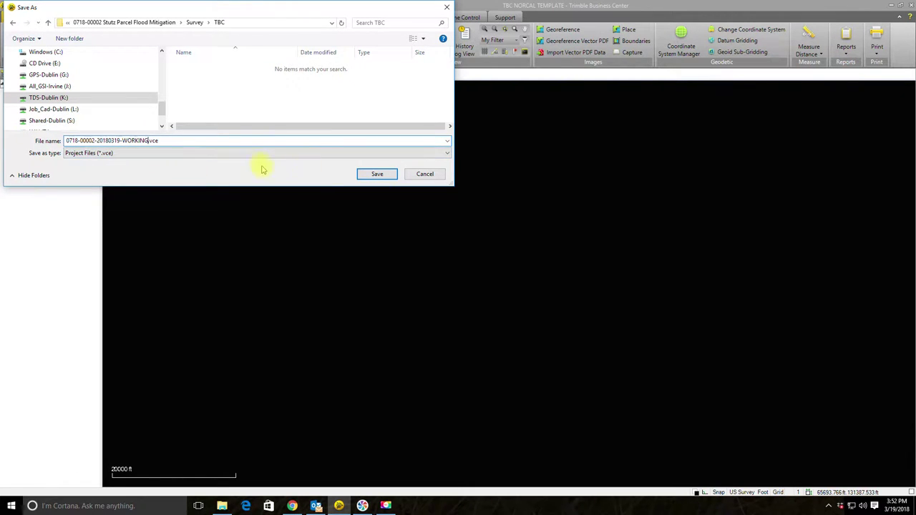
left_click(377, 176)
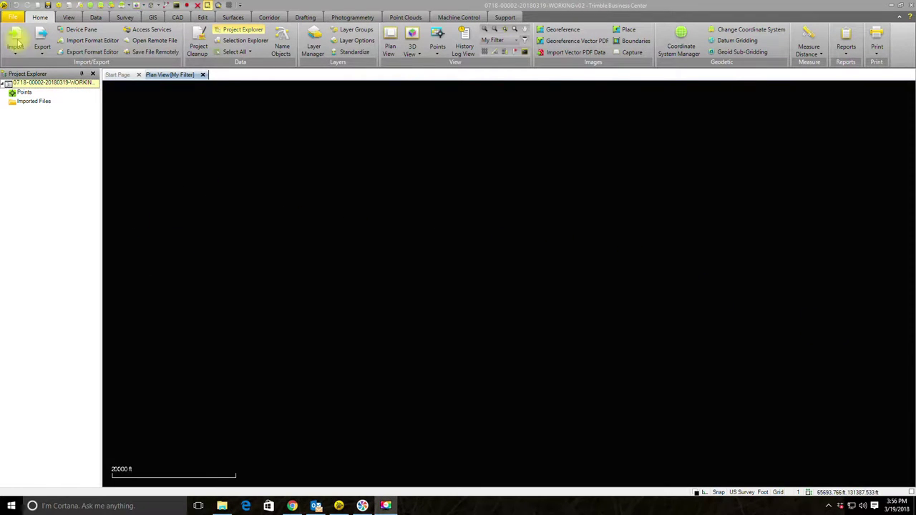
Step: Start a data import and set its folder to BLANKINSHIP\0718-00003.0001\0718-00002 Stutz Parcel Flood Mitigation\Field\Incoming on the TDS-Dublin (K:) drive
left_click(16, 41)
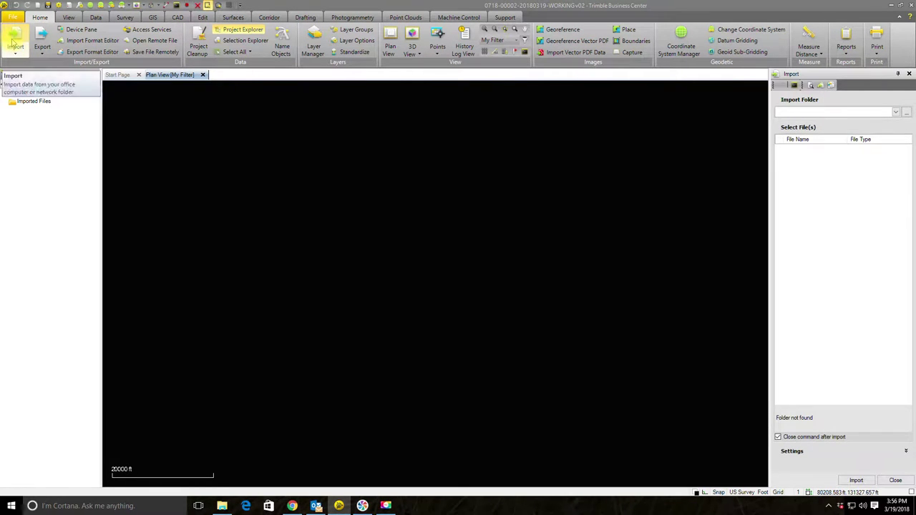
left_click(906, 113)
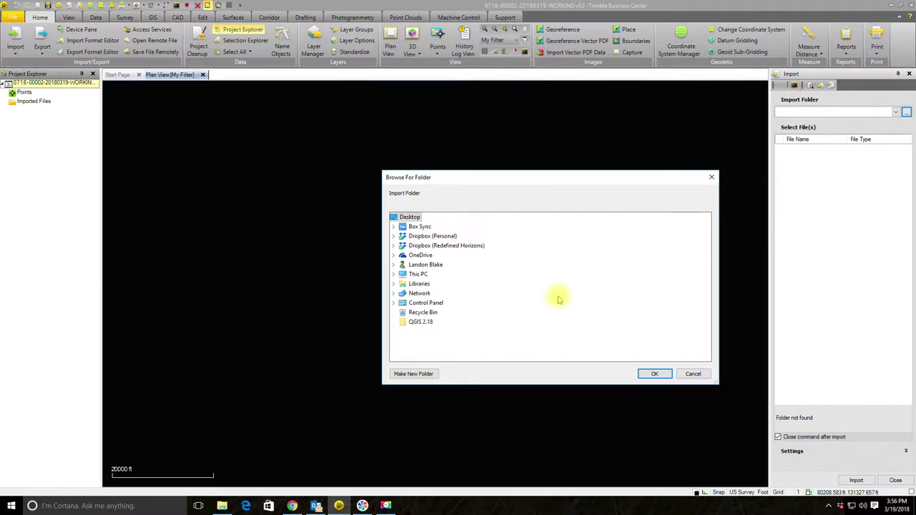
left_click(393, 284)
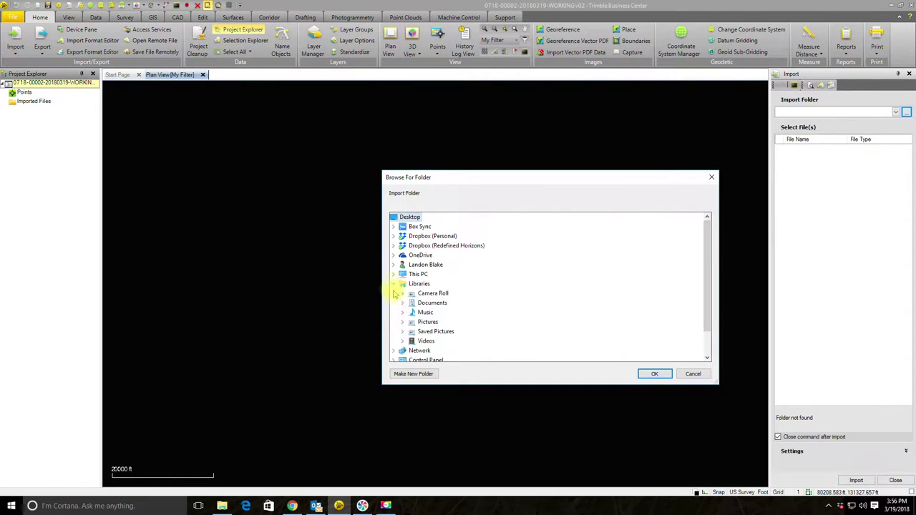
left_click(393, 283)
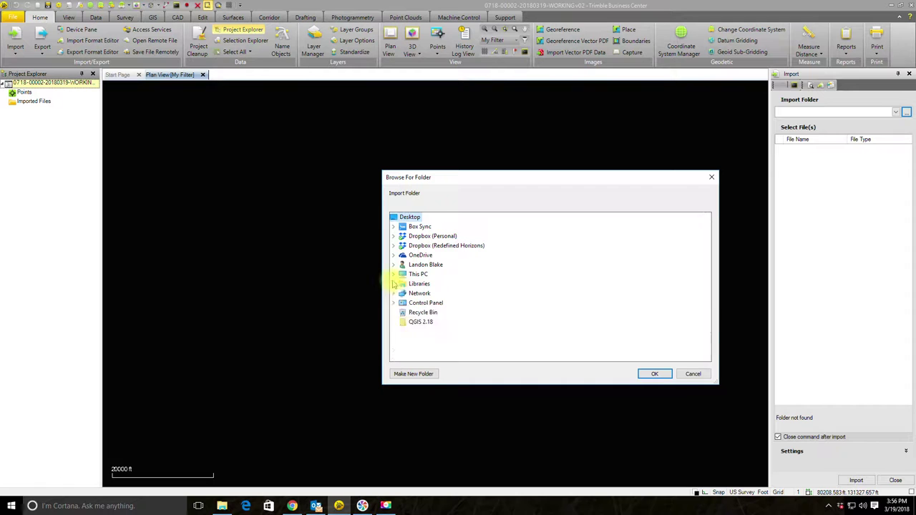
left_click(392, 274)
scroll(444, 315, "down", 1)
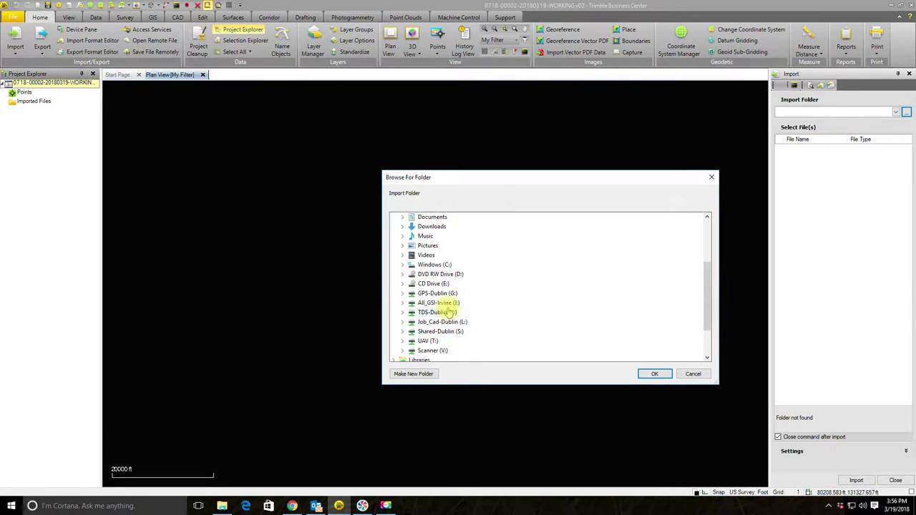
double_click(438, 302)
left_click(402, 265)
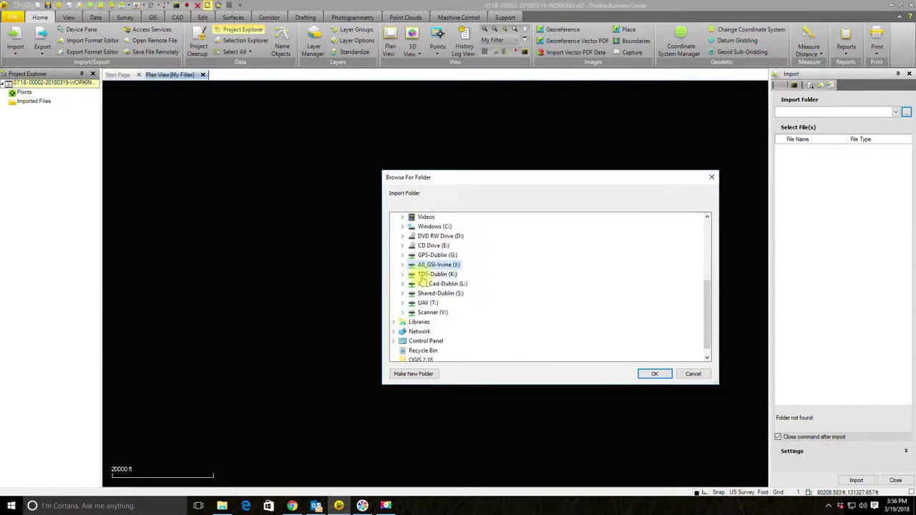
double_click(433, 274)
scroll(501, 336, "down", 1)
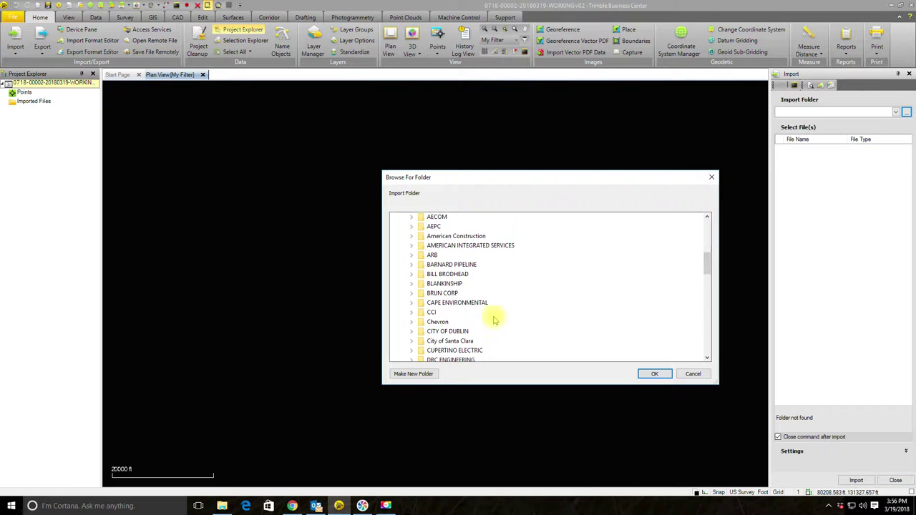
left_click(411, 283)
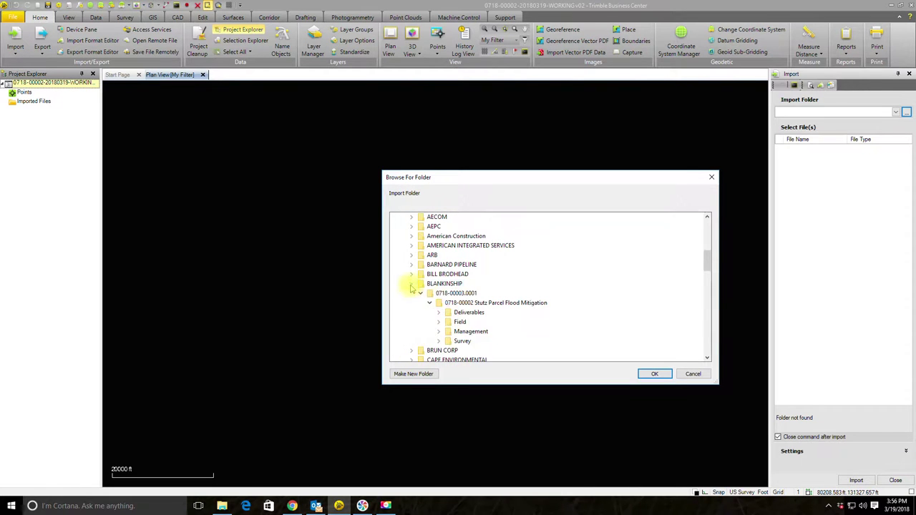
left_click(439, 322)
double_click(475, 359)
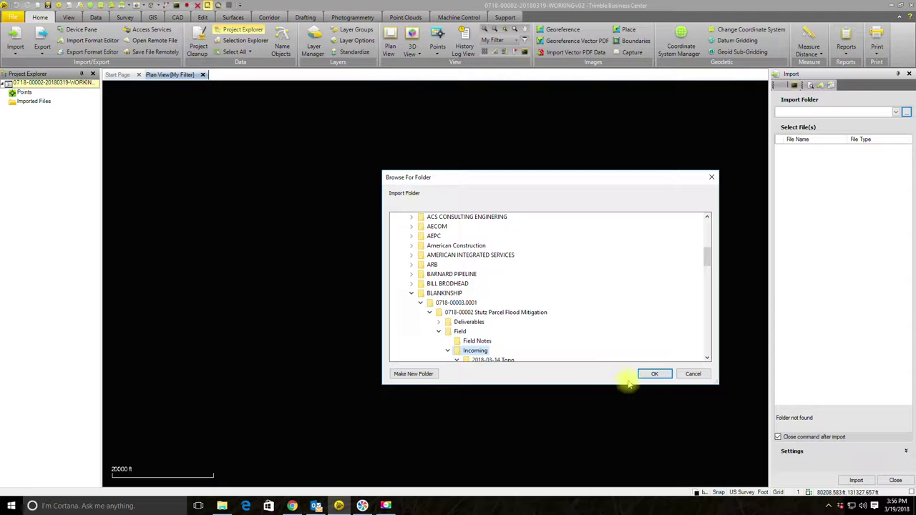
left_click(653, 374)
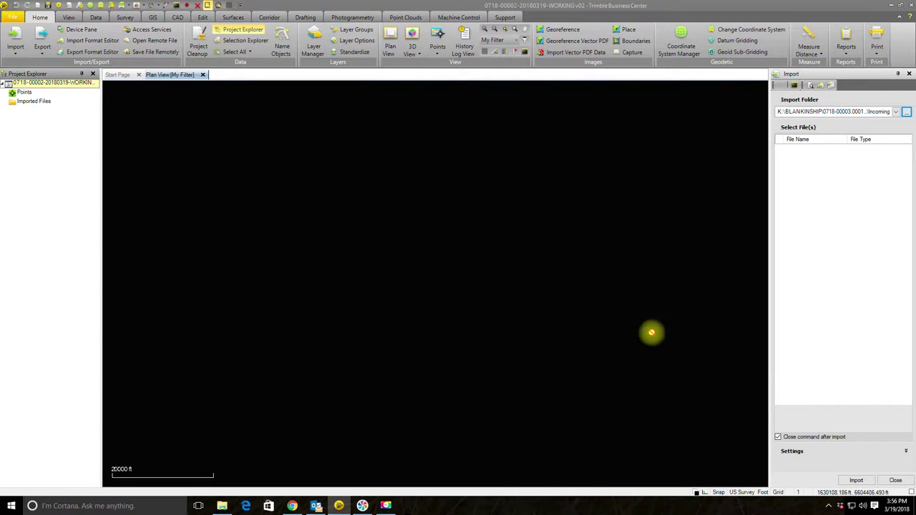
Step: Change the import folder to the 2018-03-19 JMH TOPO subfolder of Incoming\2018-03-14 Topo
left_click(906, 112)
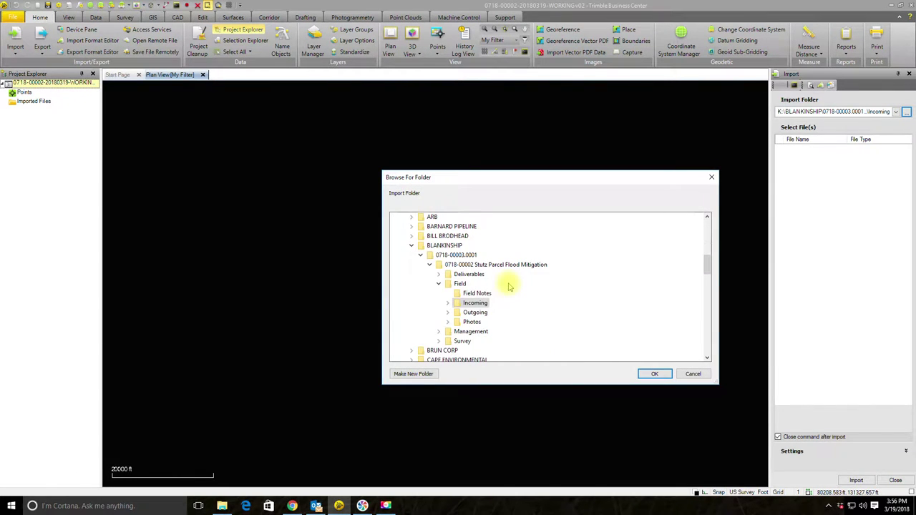
left_click(447, 303)
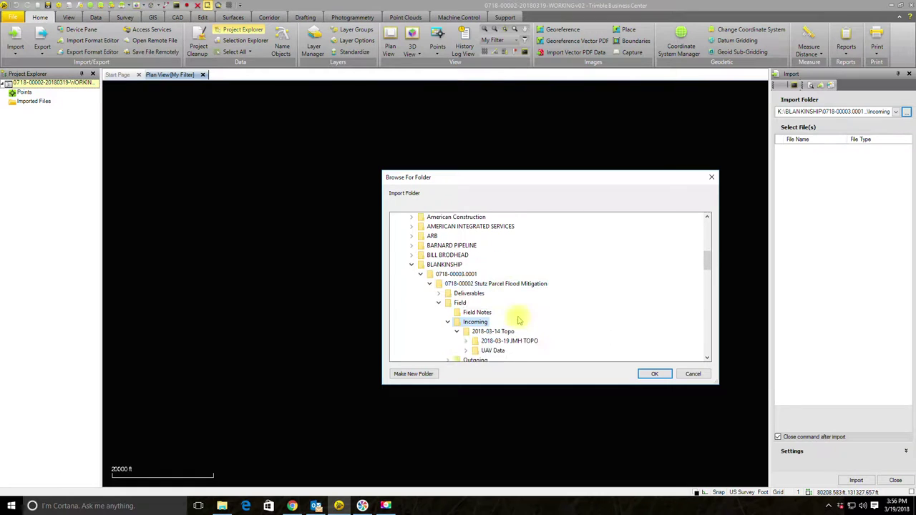
left_click(509, 340)
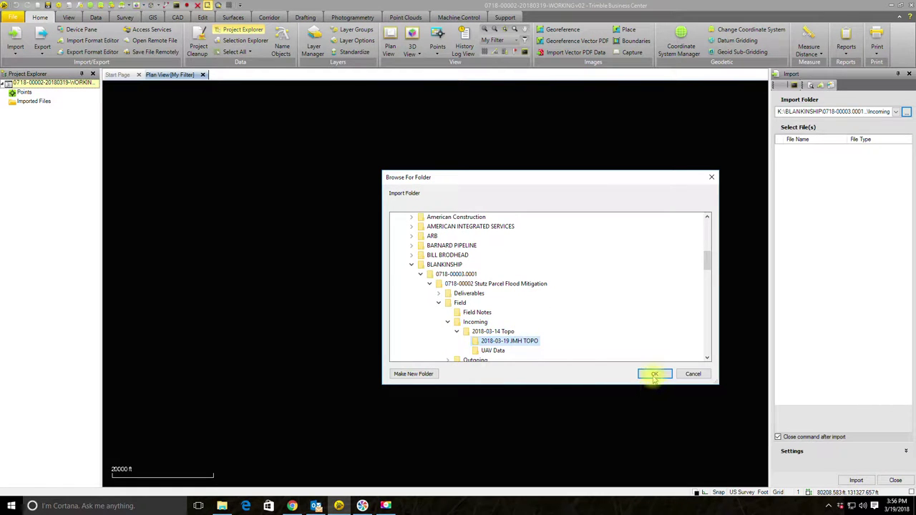
left_click(654, 373)
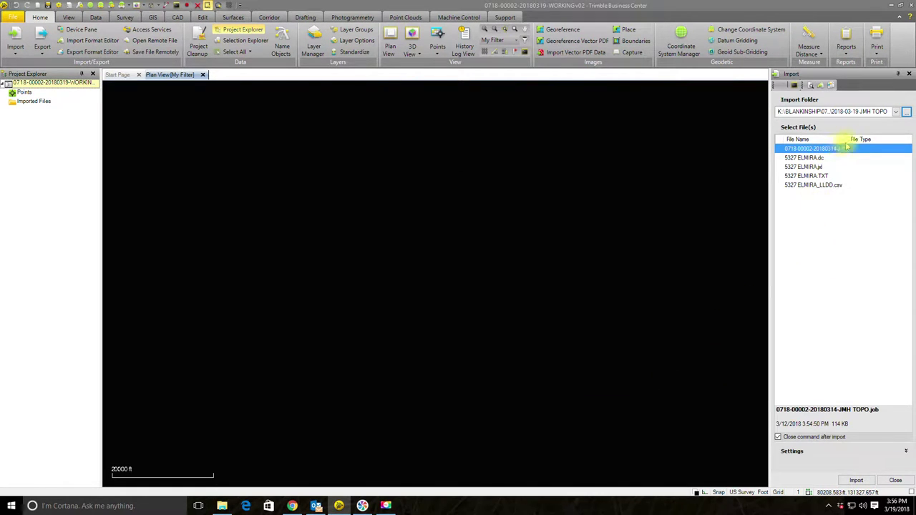
left_click_drag(846, 139, 885, 140)
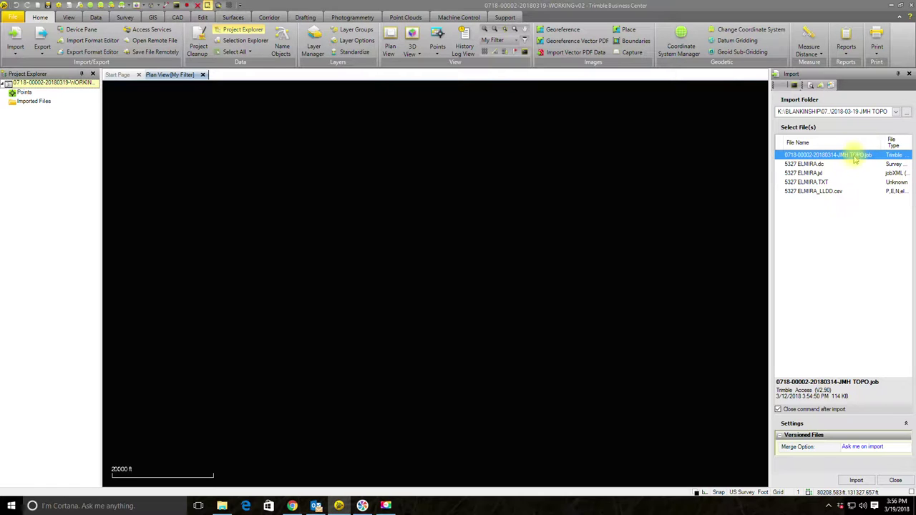
left_click(855, 481)
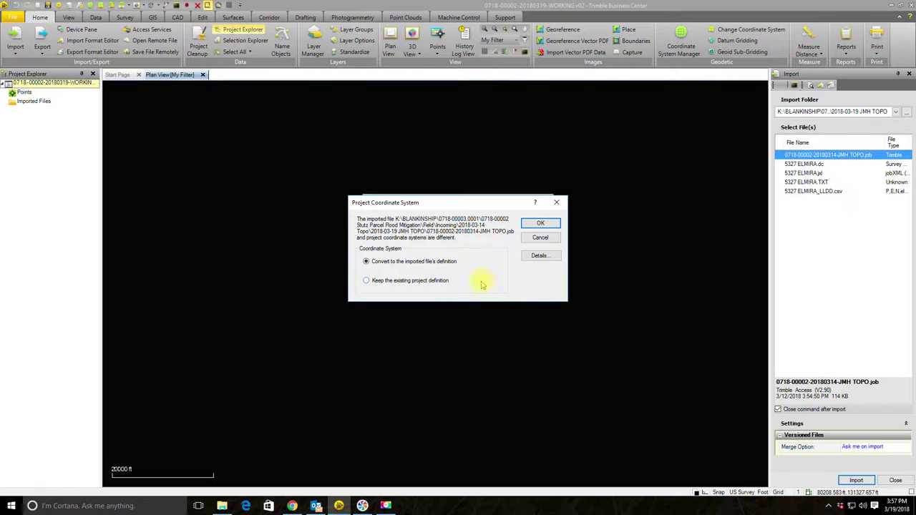
left_click(369, 283)
left_click(538, 223)
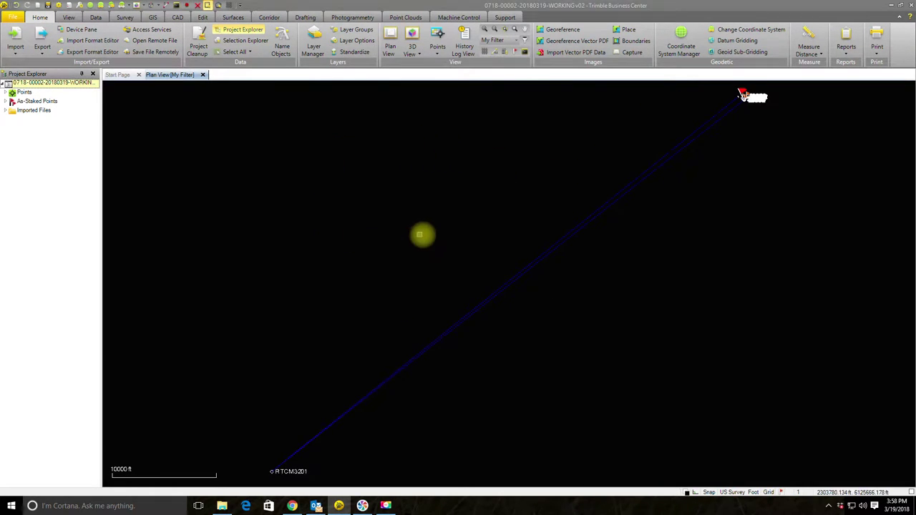
Step: Widen the Project Explorer and expand the JMH TOPO job under Imported Files to examine its base station, vectors and setups
scroll(506, 241, "down", 1)
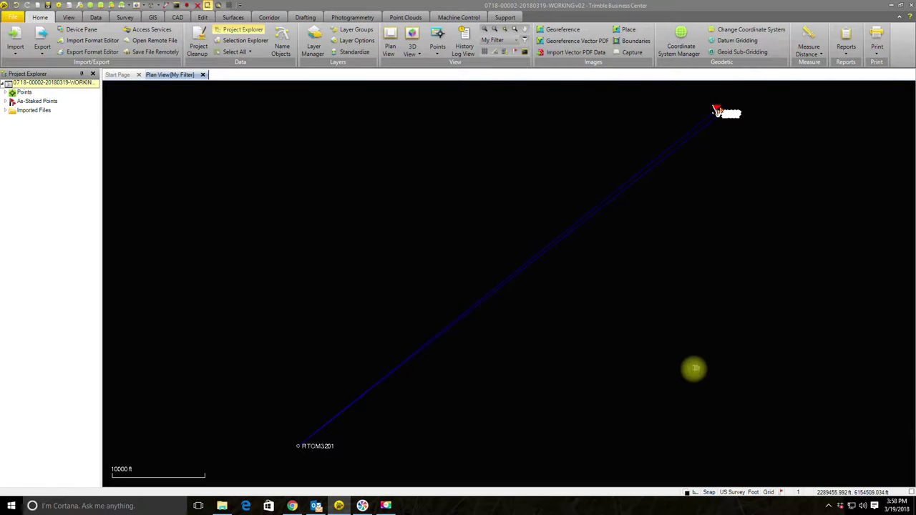
left_click(5, 111)
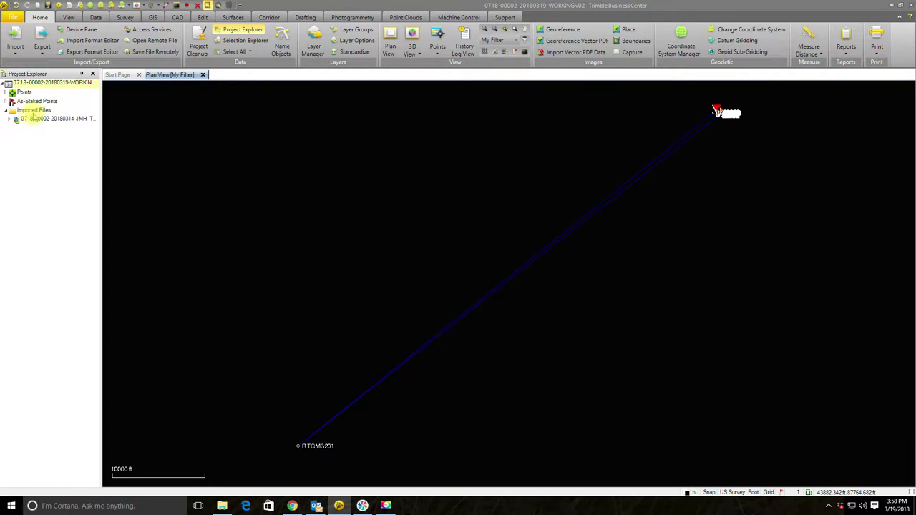
left_click_drag(102, 123, 189, 127)
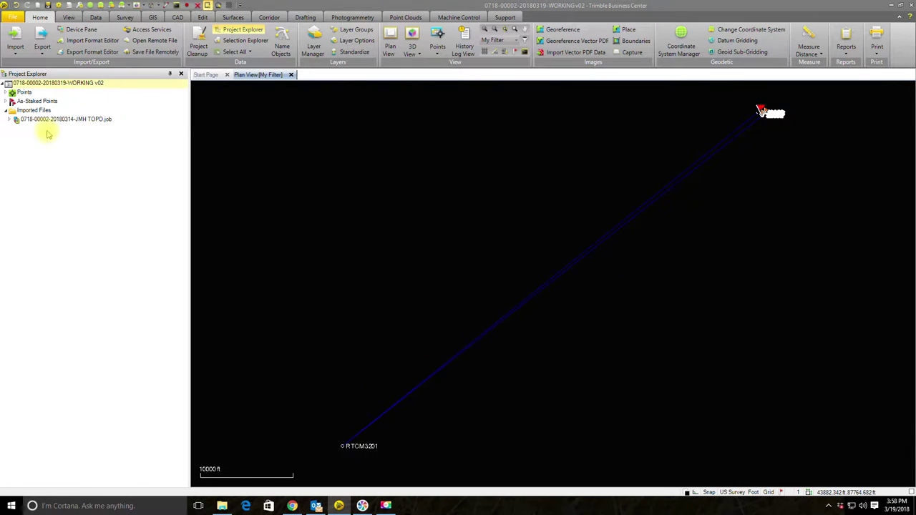
left_click(9, 119)
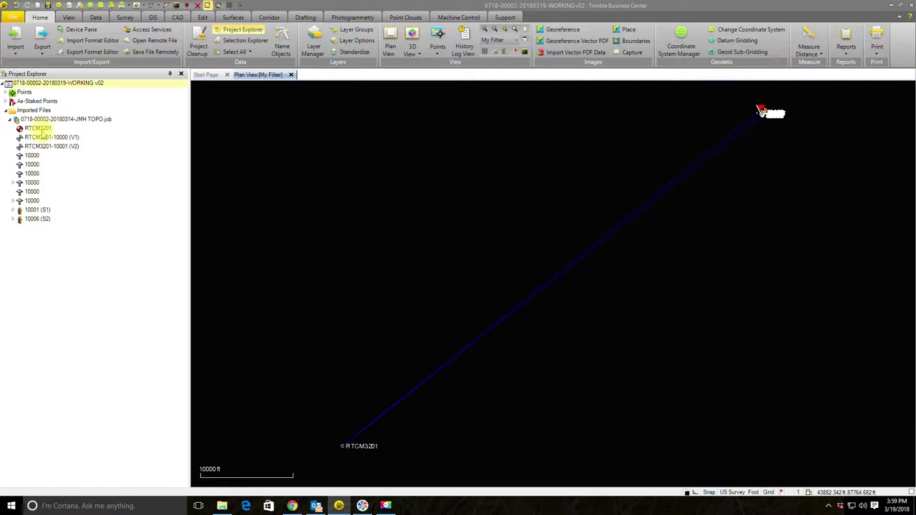
Step: Highlight vectors RTCM3201-10000 (V1) and RTCM3201-10001 (V2) in the plan view to examine where each one runs
left_click(44, 138)
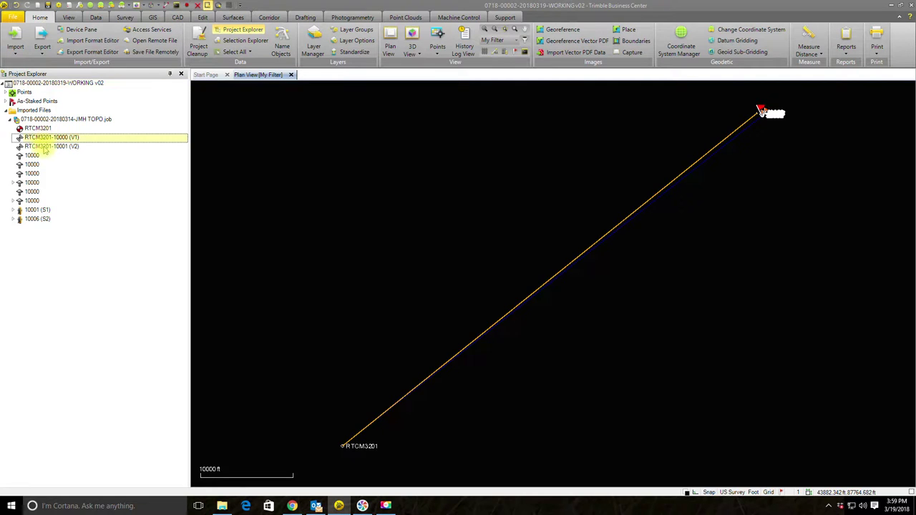
left_click(45, 147)
left_click(44, 137)
left_click(36, 147)
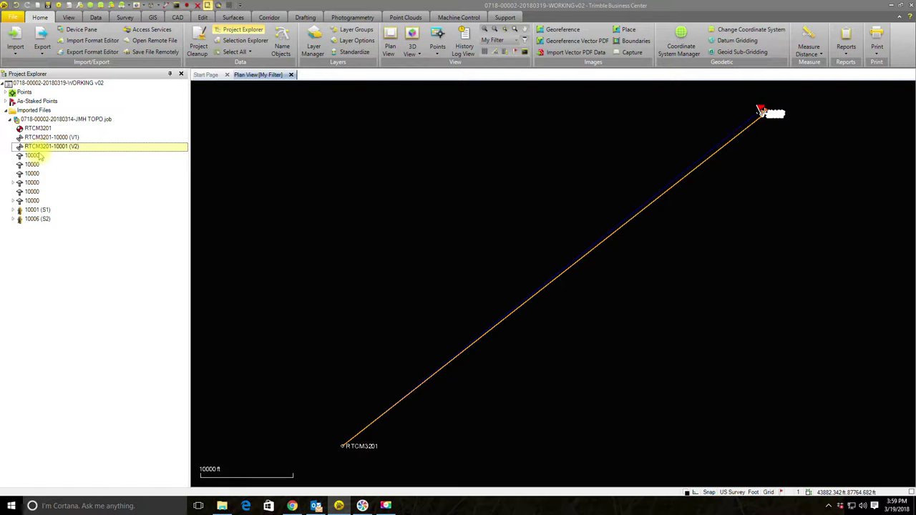
left_click(32, 155)
scroll(787, 108, "up", 3)
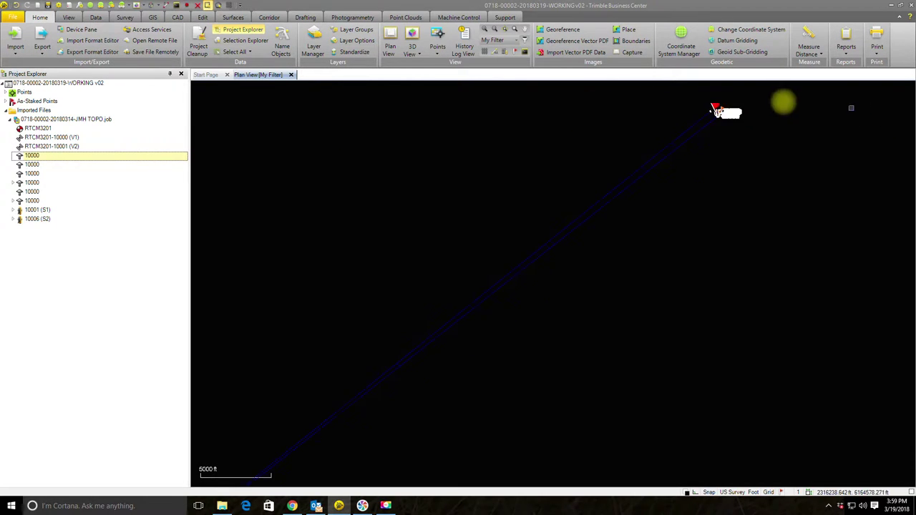
scroll(659, 121, "up", 5)
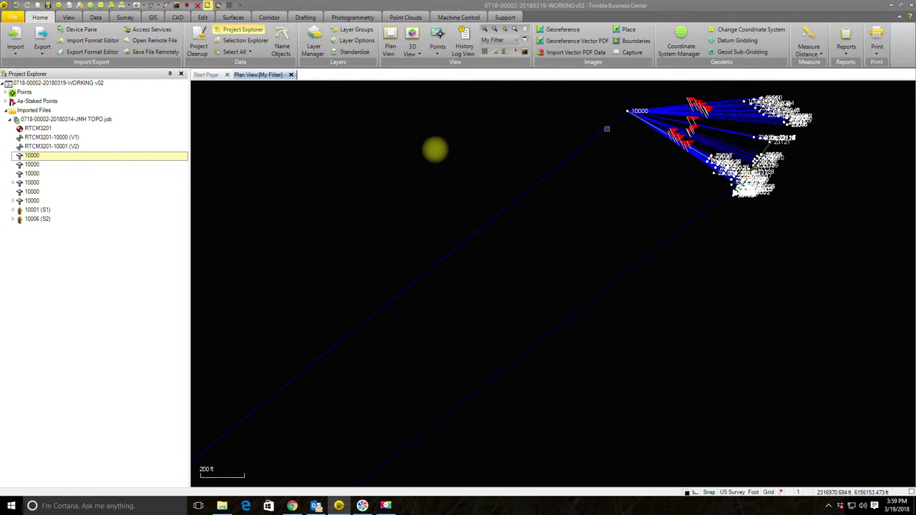
left_click(63, 137)
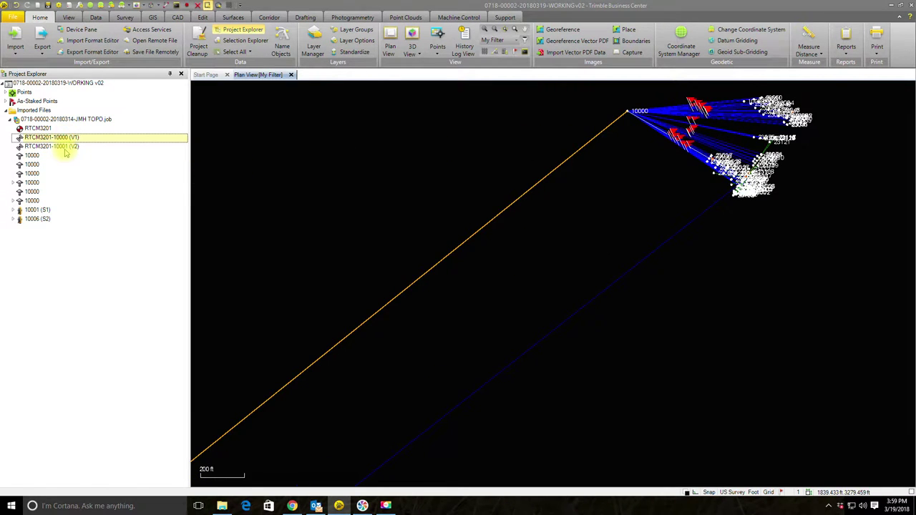
left_click(65, 147)
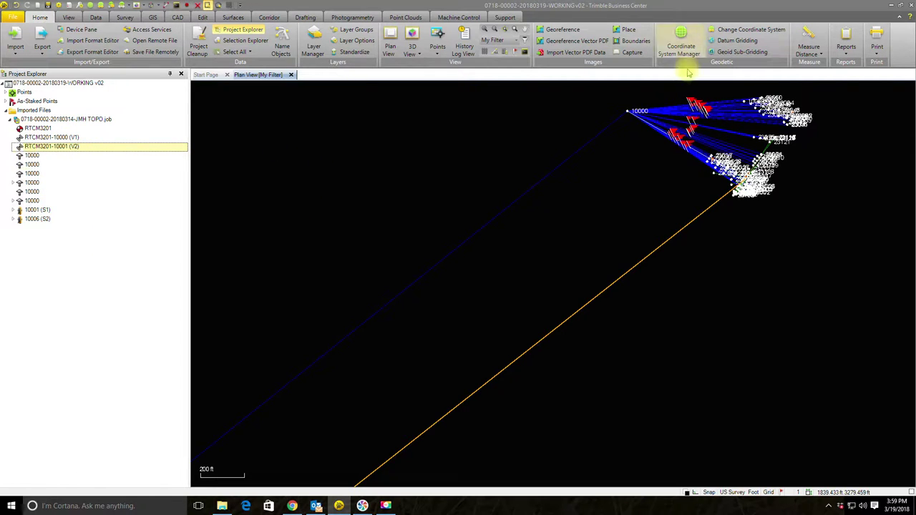
Step: Locate point 10000 in the plan view and select the first 10000 base entry of the JMH TOPO job
scroll(630, 111, "up", 3)
left_click(640, 264)
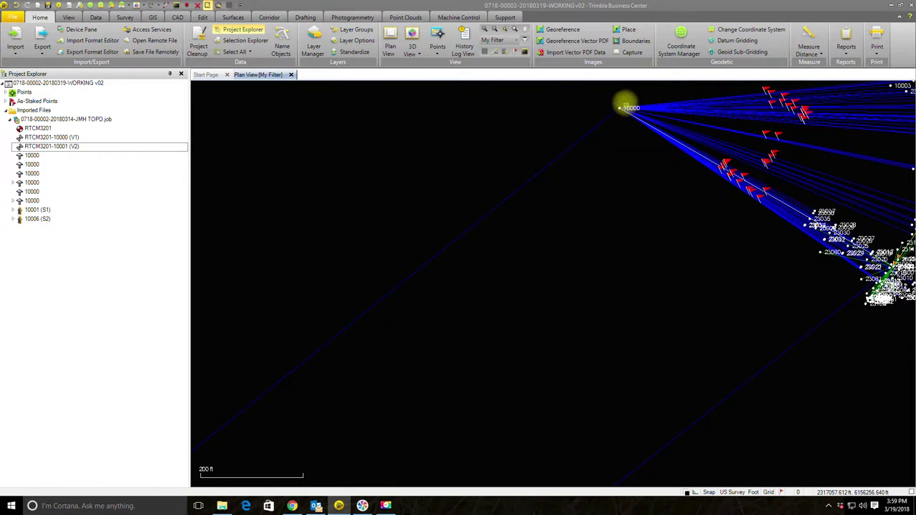
left_click(31, 156)
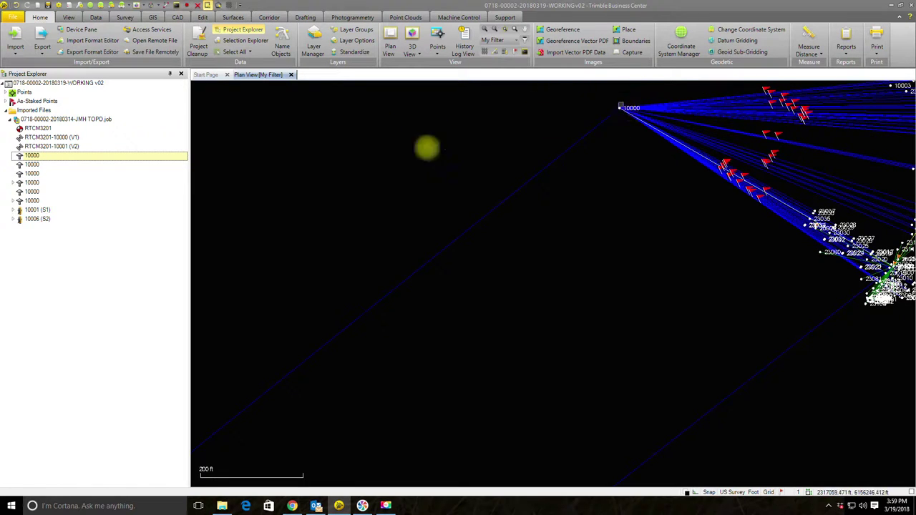
Step: Expand the fourth 10000 base entry and examine its vectors in the list and around point 10000 in the plan view
left_click(14, 183)
left_click(32, 183)
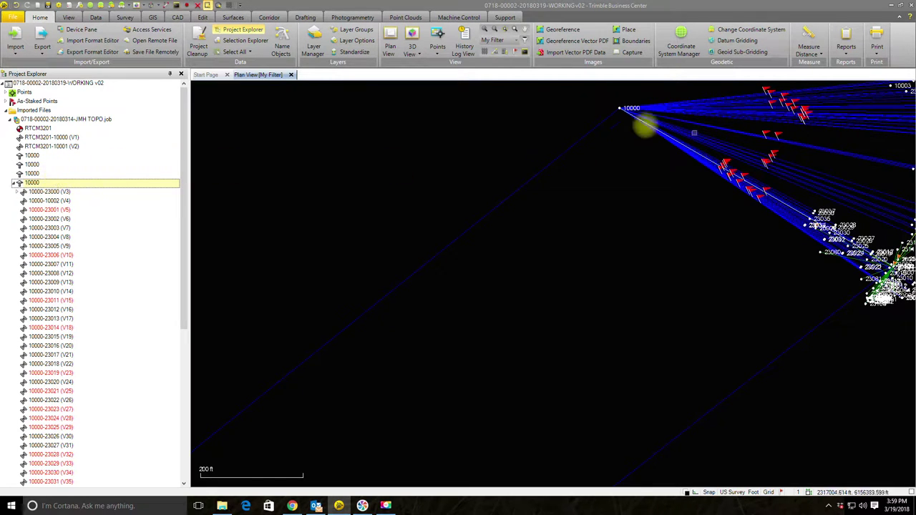
scroll(60, 243, "down", 1)
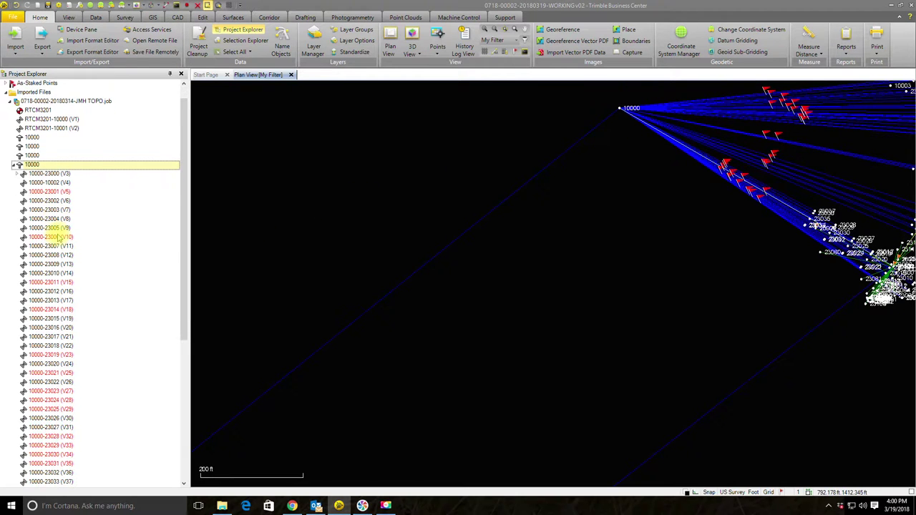
scroll(65, 228, "down", 2)
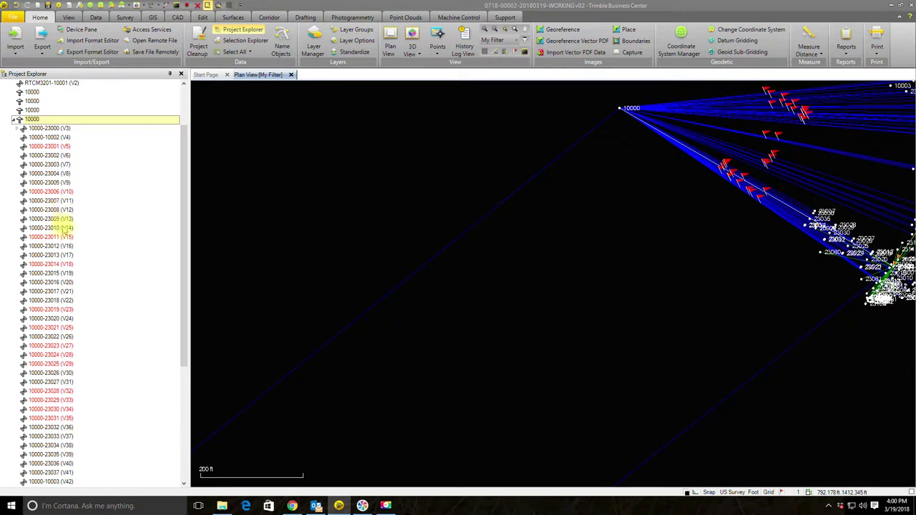
scroll(53, 347, "down", 1)
scroll(54, 351, "down", 3)
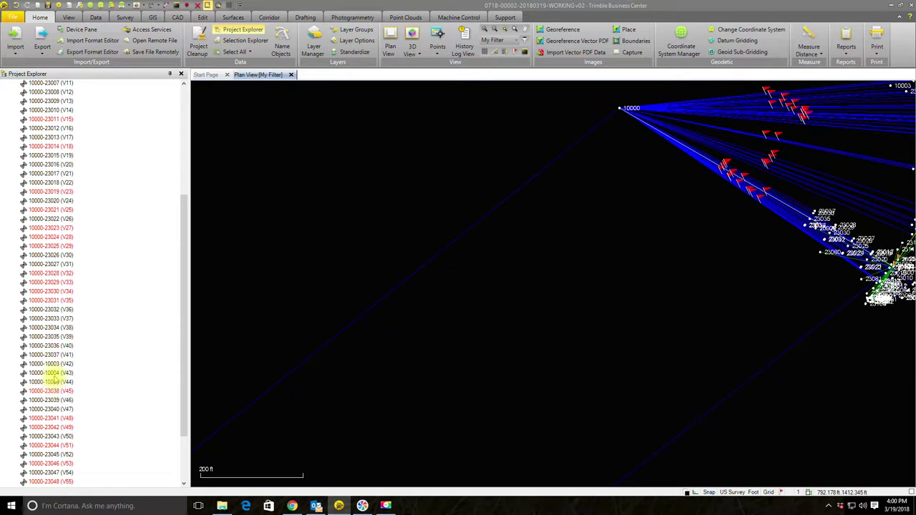
scroll(605, 231, "up", 2)
scroll(613, 235, "down", 1)
left_click_drag(616, 199, 389, 265)
left_click_drag(394, 307, 463, 270)
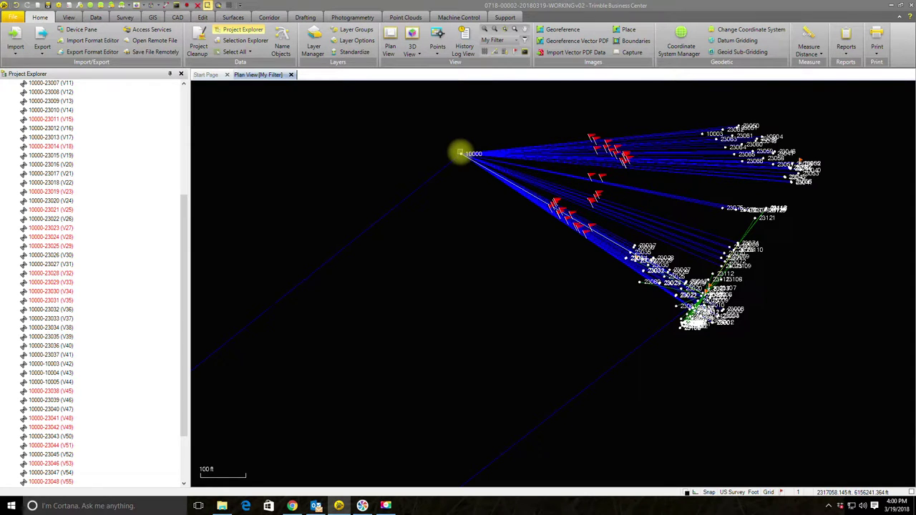
scroll(458, 153, "up", 3)
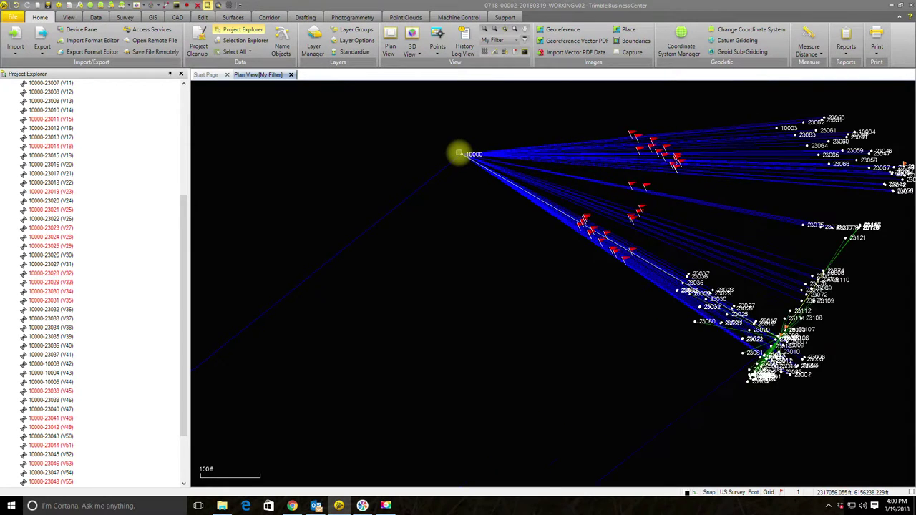
scroll(459, 153, "down", 1)
scroll(459, 153, "down", 1)
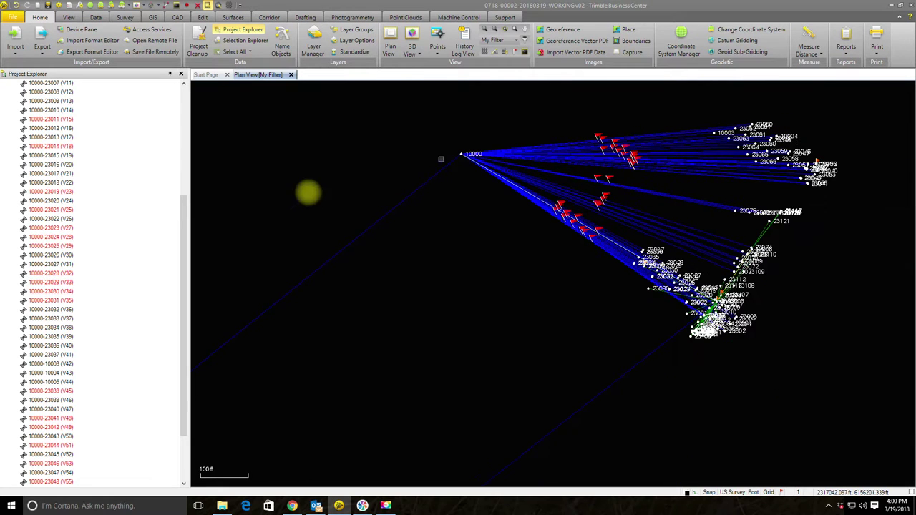
left_click_drag(183, 220, 196, 129)
left_click(14, 149)
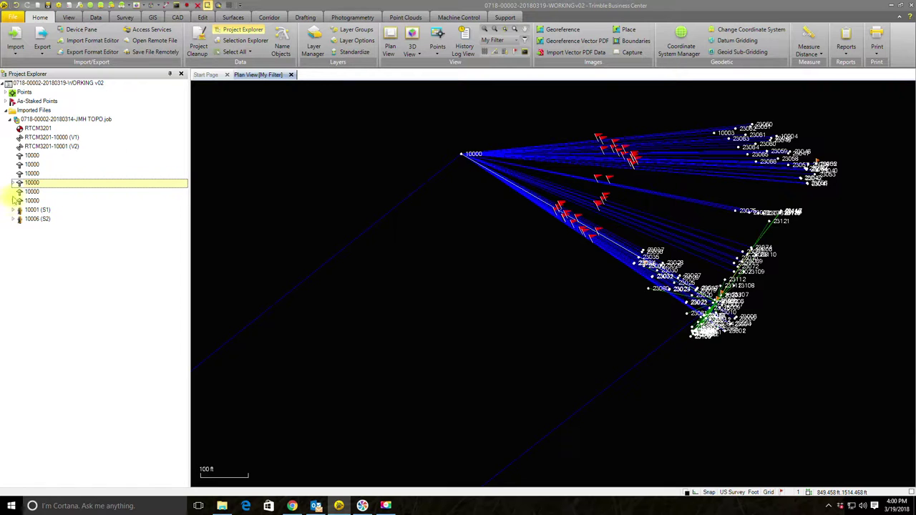
left_click(17, 192)
left_click(15, 200)
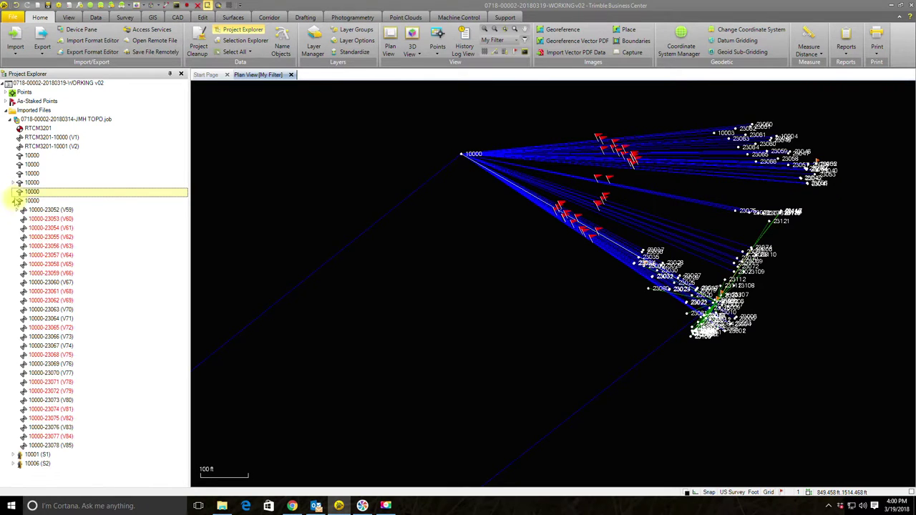
left_click(66, 211)
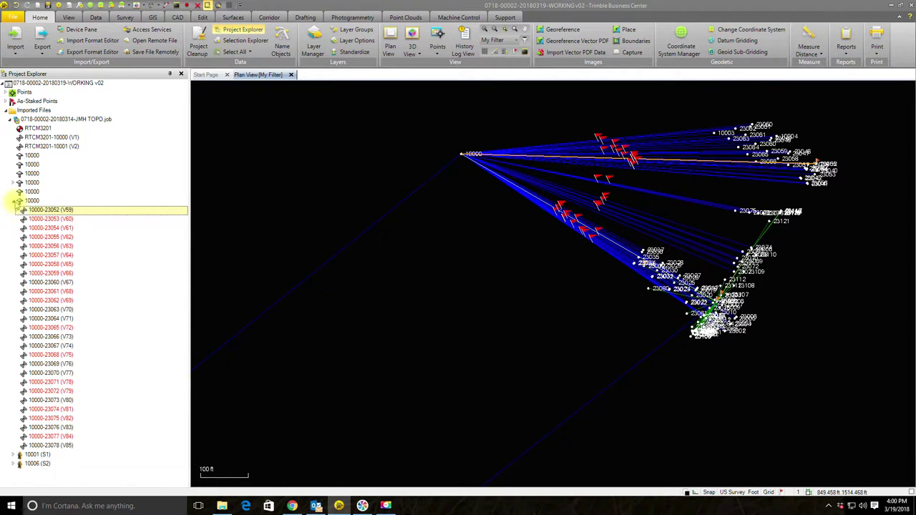
left_click(15, 201)
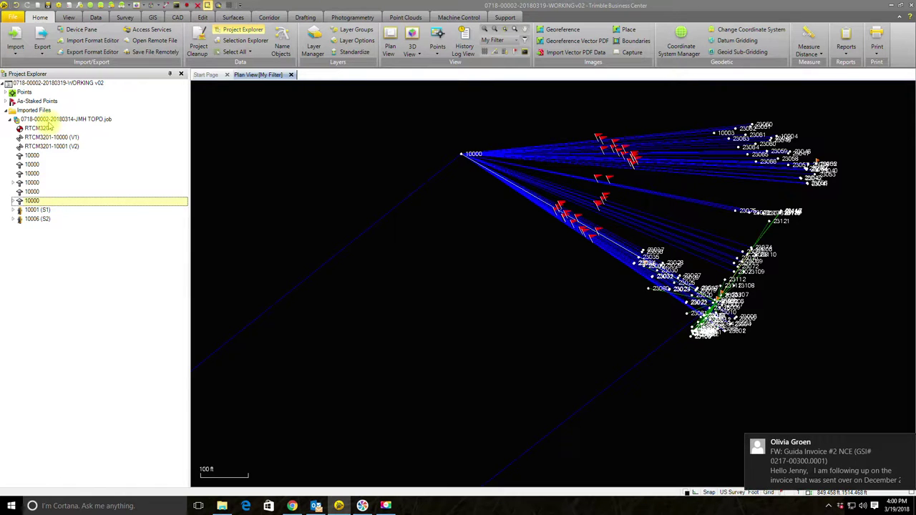
Step: Compare the vectors listed under the fourth and the last 10000 base entries, leaving both expanded
left_click(14, 201)
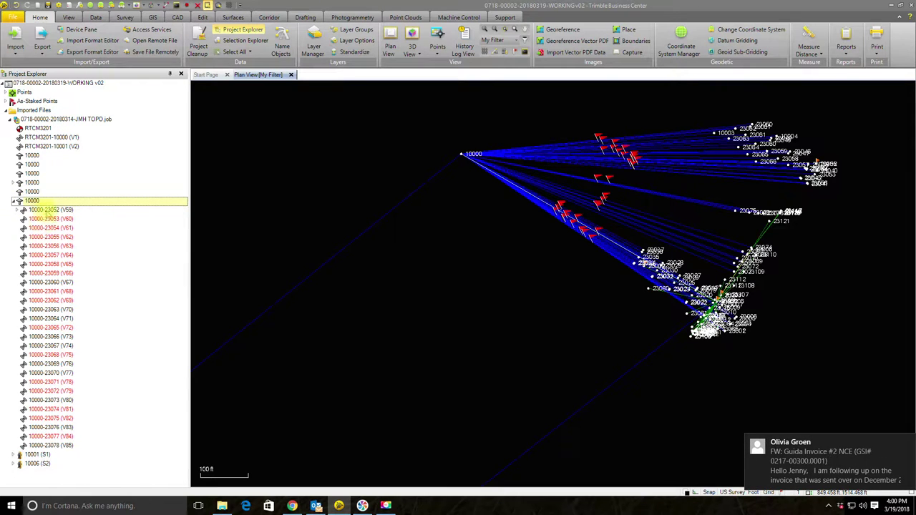
left_click(14, 183)
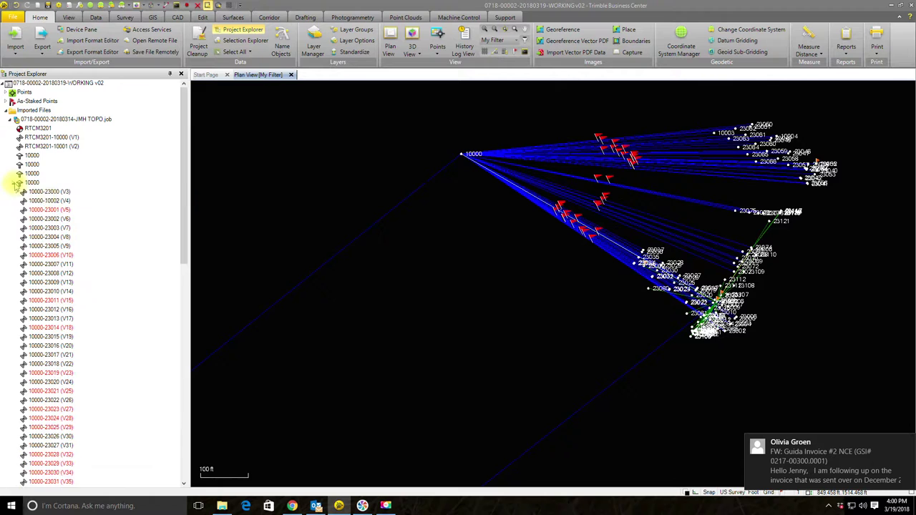
left_click(14, 183)
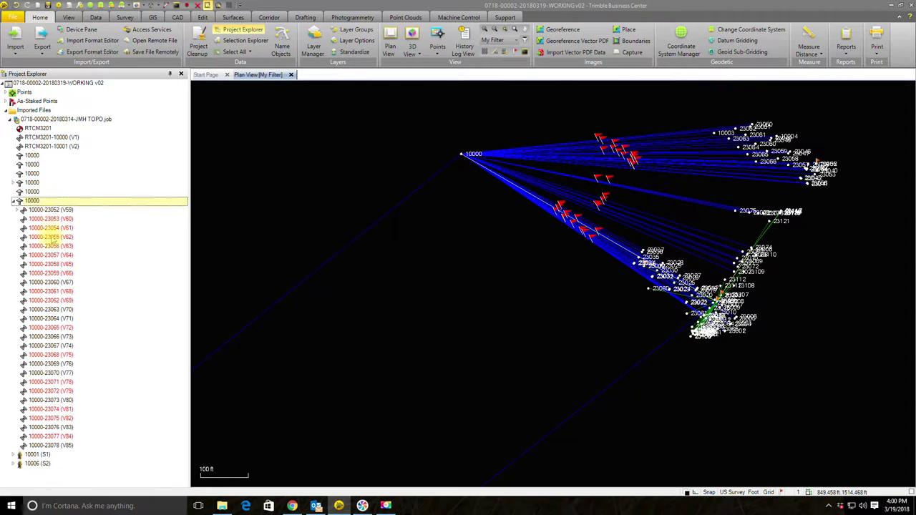
left_click(31, 184)
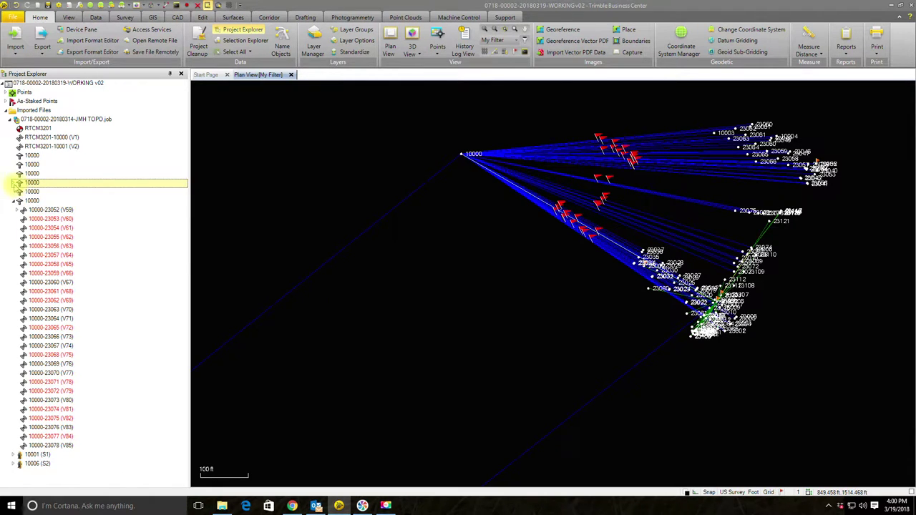
left_click(15, 184)
left_click(20, 176)
left_click(30, 166)
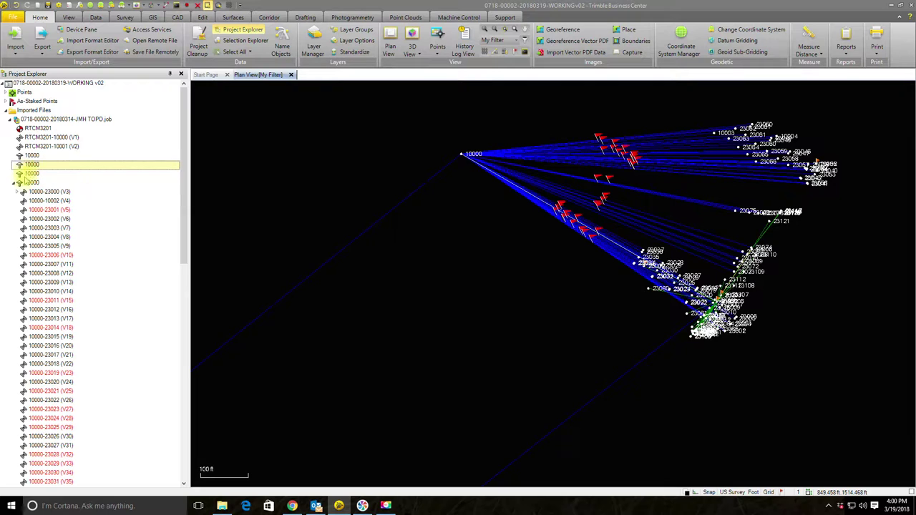
right_click(30, 166)
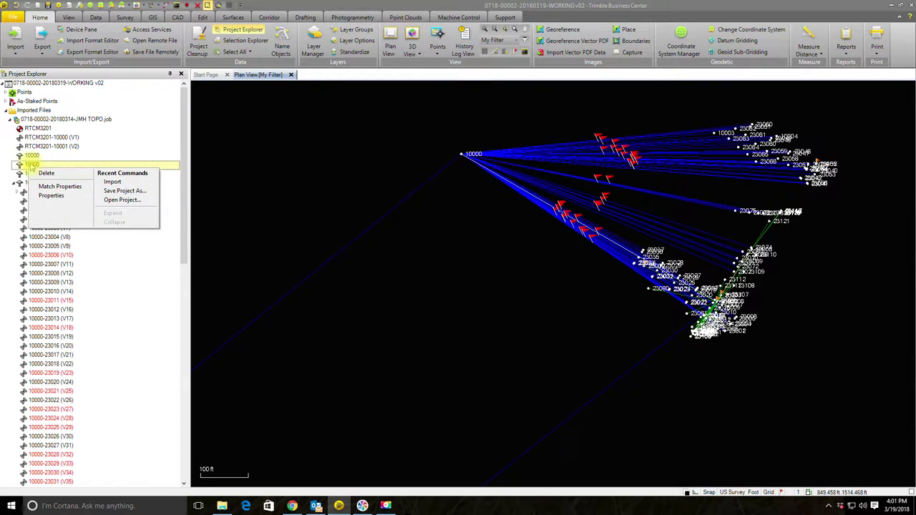
left_click(46, 174)
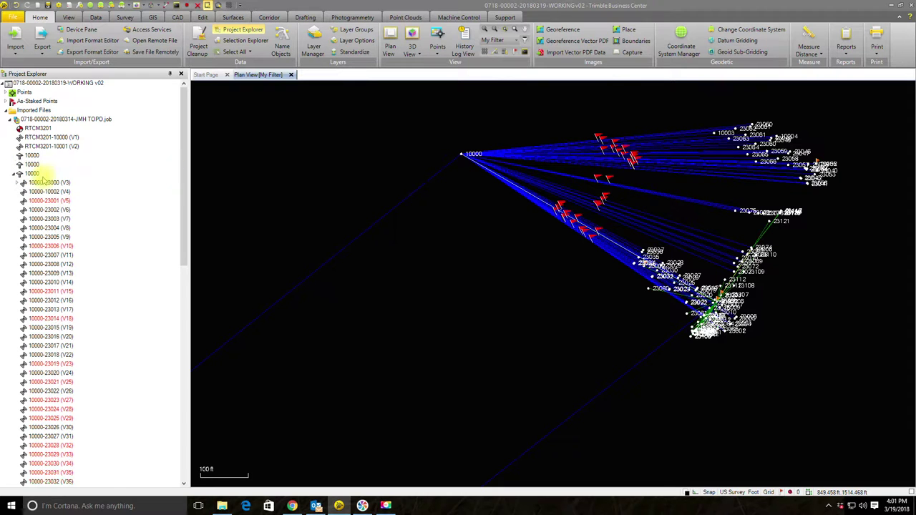
right_click(33, 167)
left_click(41, 177)
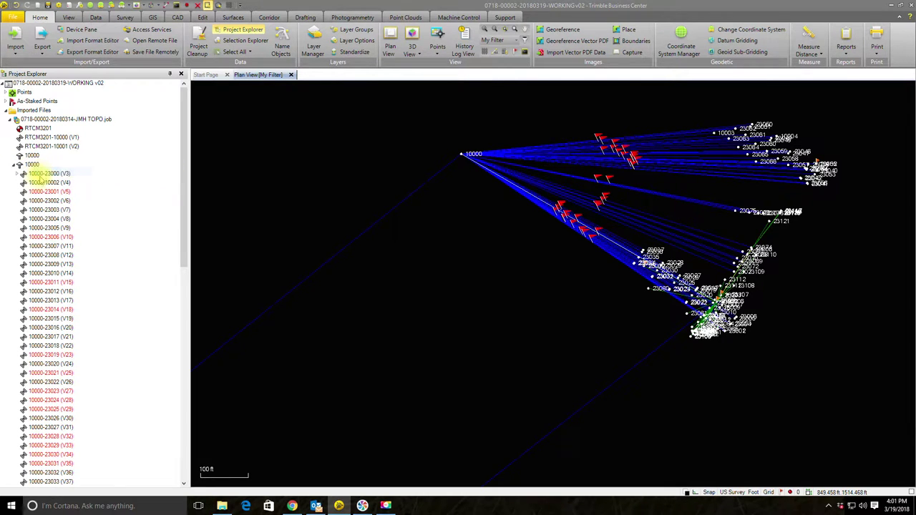
right_click(29, 155)
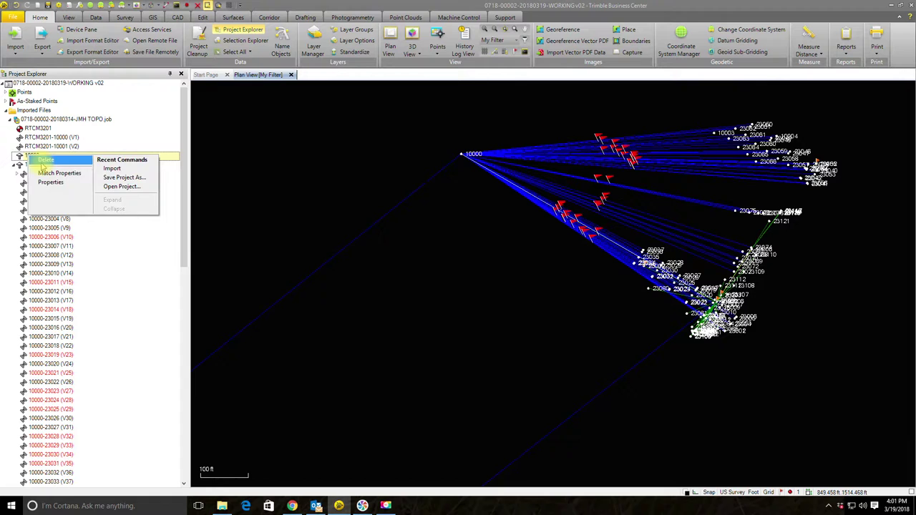
left_click(42, 165)
Step: Delete the empty 10000 base entry between the two that hold vectors, and collapse those two
left_click(14, 157)
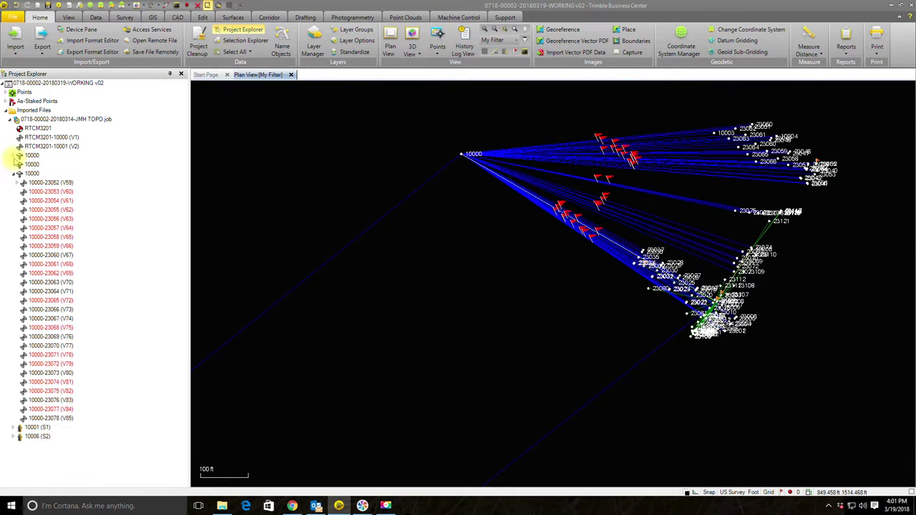
right_click(32, 174)
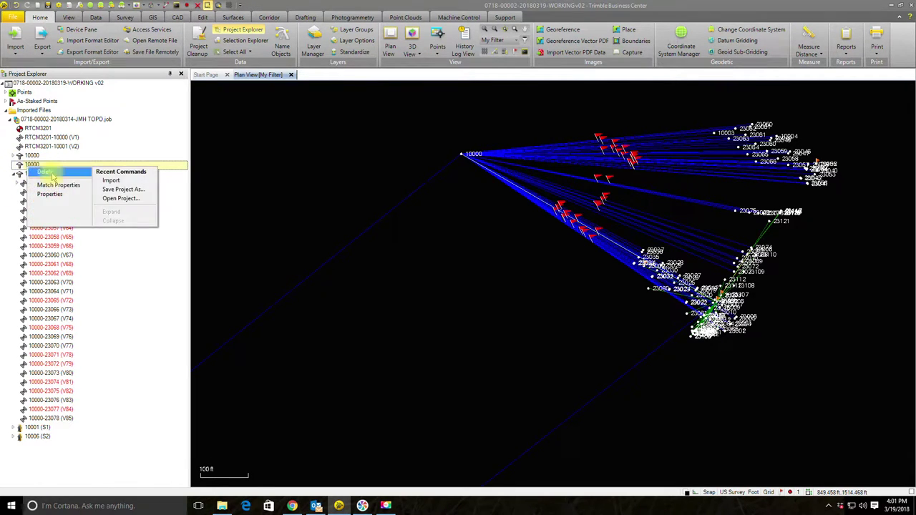
left_click(41, 180)
left_click(17, 166)
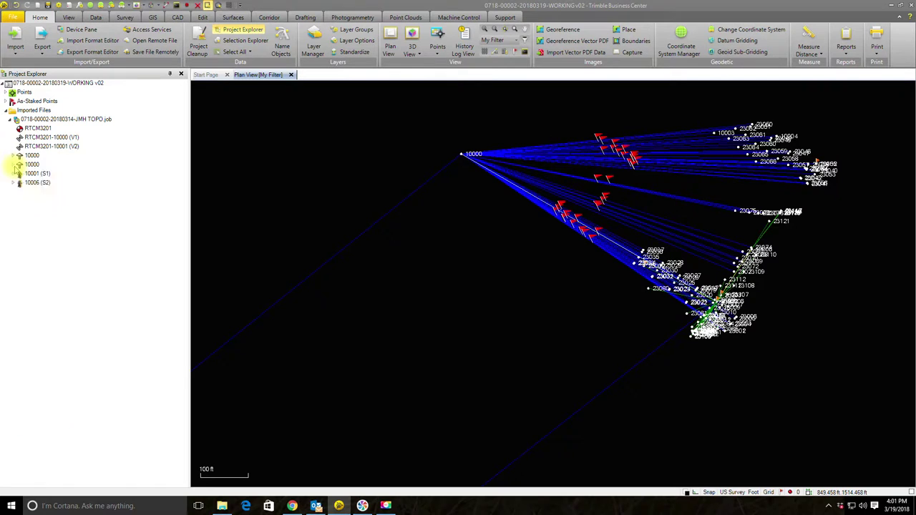
Step: Review the vectors under each of the two remaining 10000 base entries and expand the 10001 (S1) station setup
left_click(14, 156)
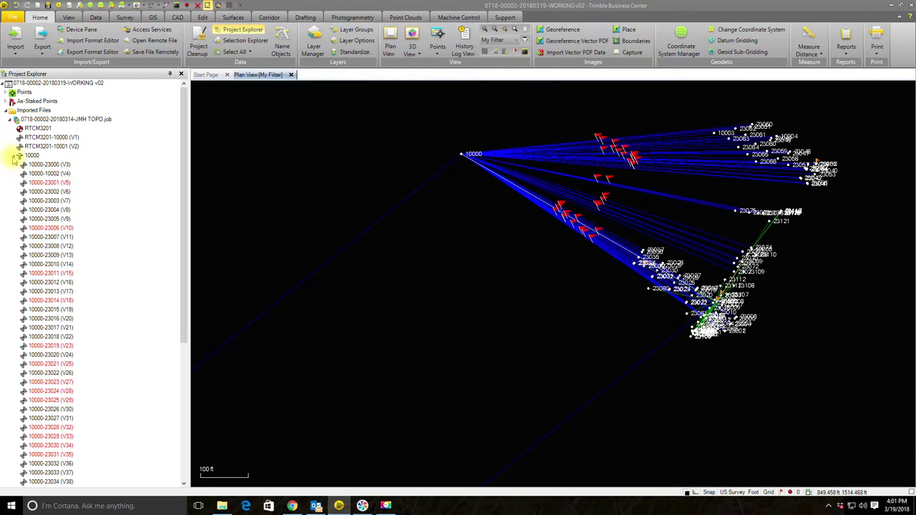
left_click(13, 156)
left_click(15, 165)
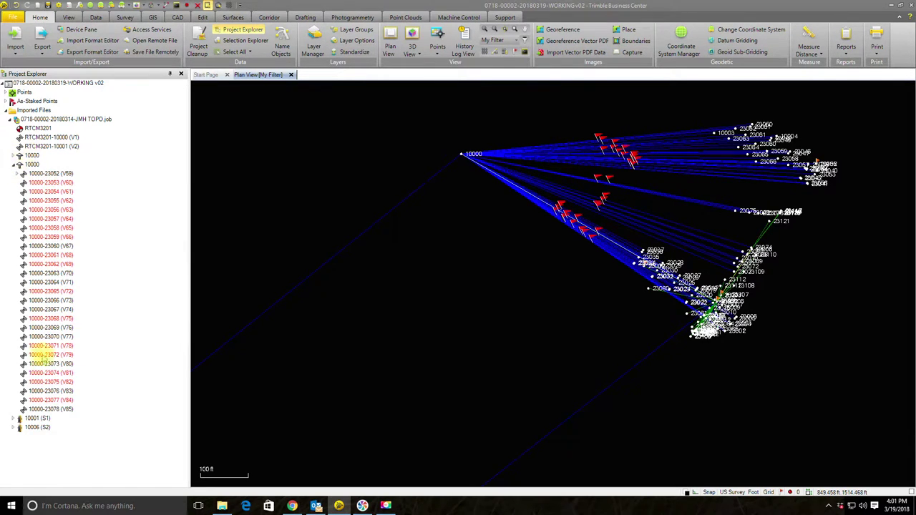
left_click(15, 165)
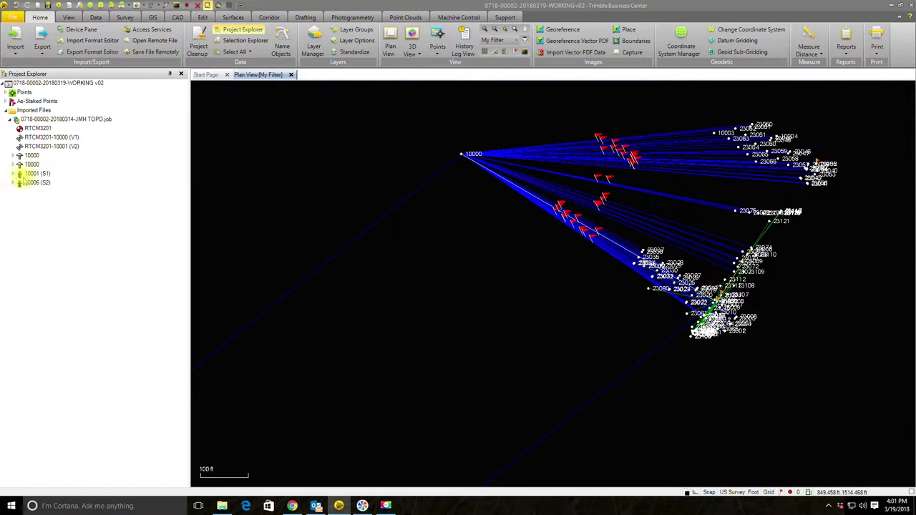
left_click(13, 174)
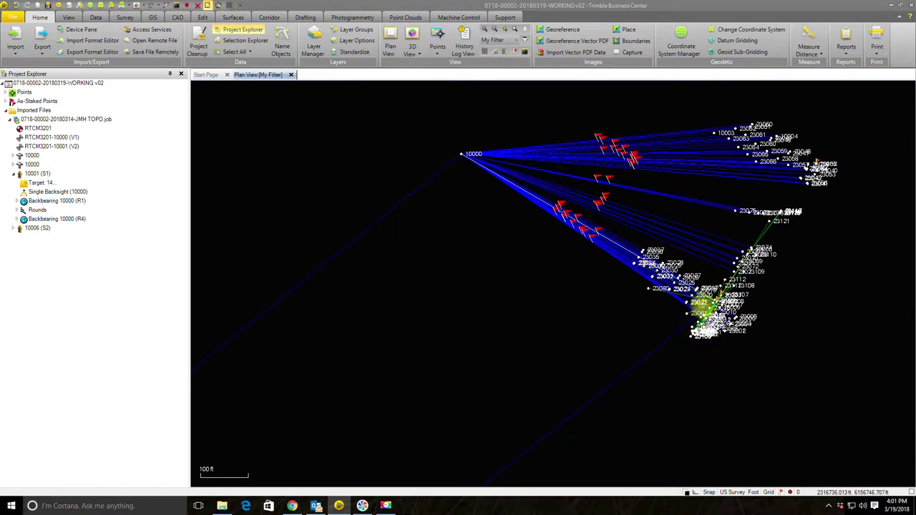
Step: Examine the observations around station 10001 in the plan view, and collapse the 10001 (S1) setup
scroll(737, 309, "up", 2)
scroll(737, 310, "up", 2)
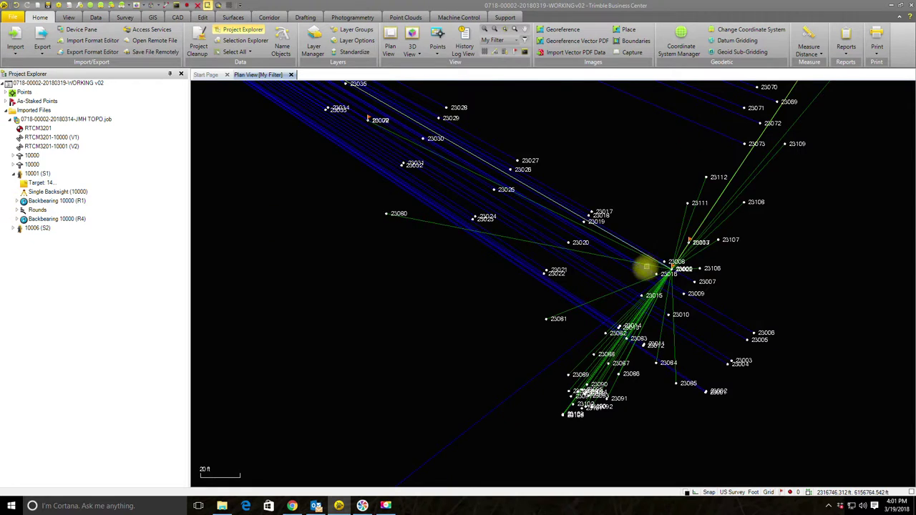
scroll(648, 266, "down", 3)
scroll(704, 245, "up", 2)
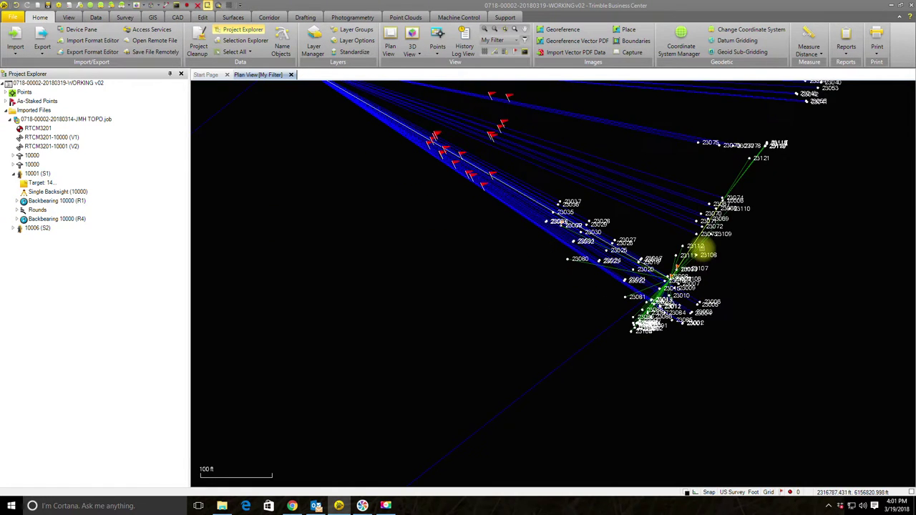
scroll(648, 271, "up", 1)
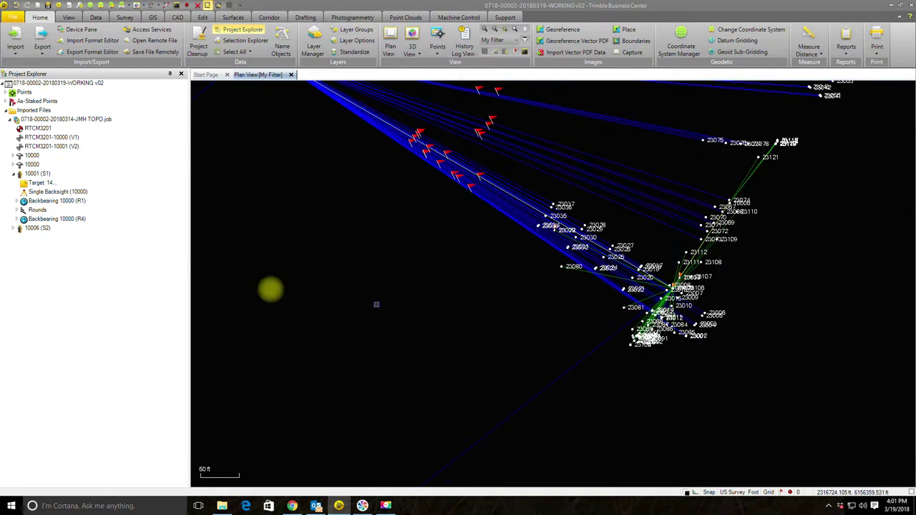
left_click(14, 174)
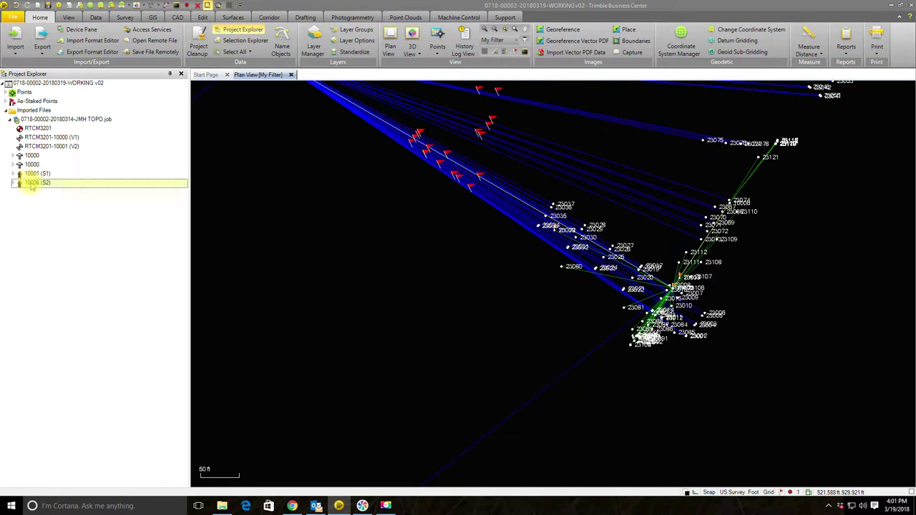
Step: Review the observations under Backbearing 10001 (R5) of the 10006 (S2) station setup, and collapse the setup
left_click(14, 184)
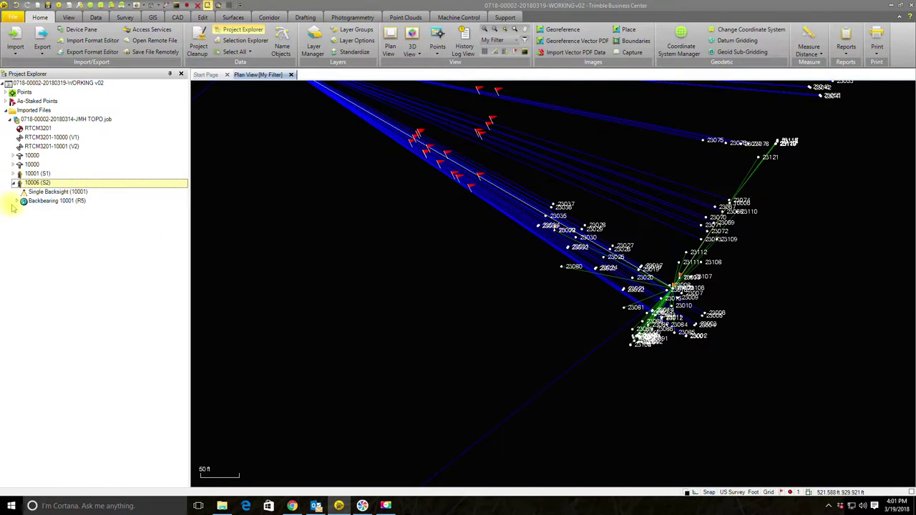
left_click(18, 201)
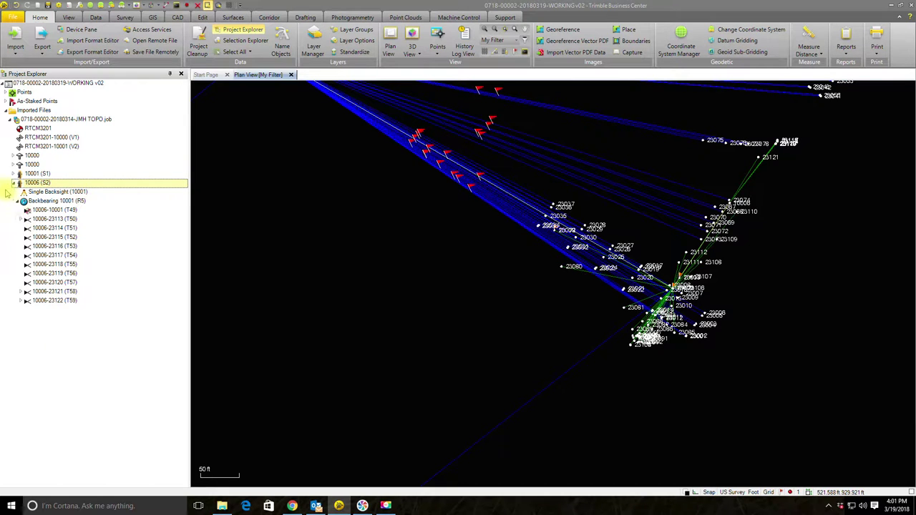
left_click(12, 184)
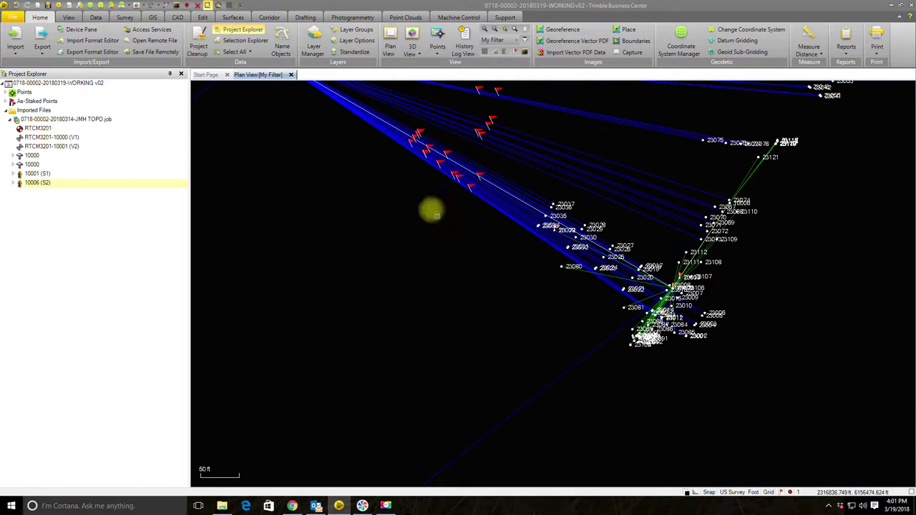
scroll(450, 280, "down", 4)
left_click_drag(346, 194, 444, 245)
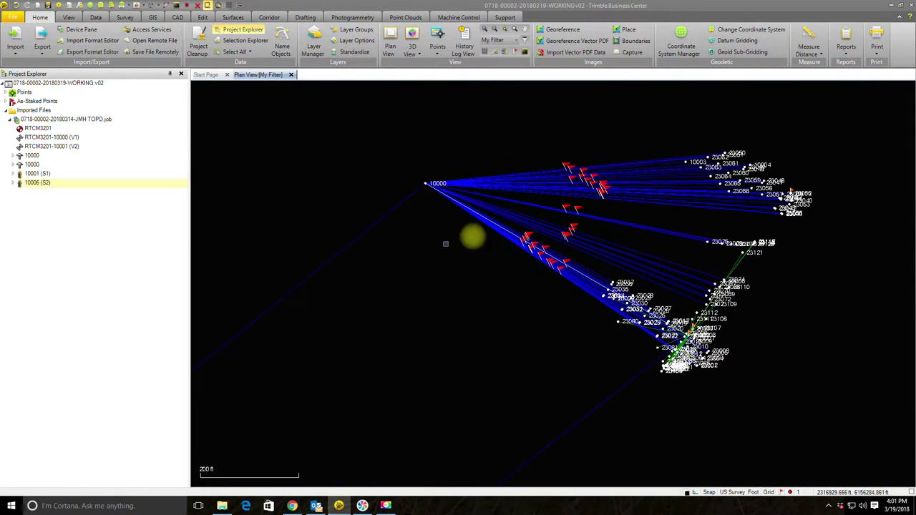
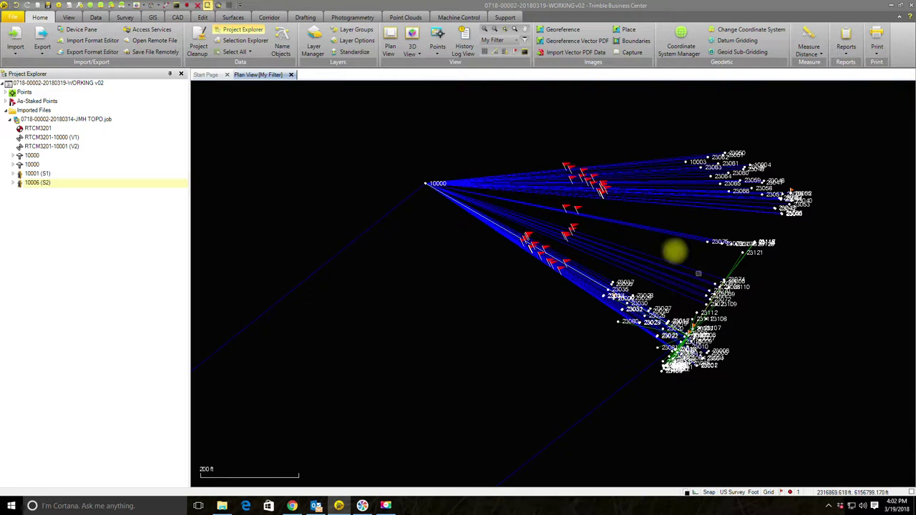
left_click_drag(675, 251, 595, 245)
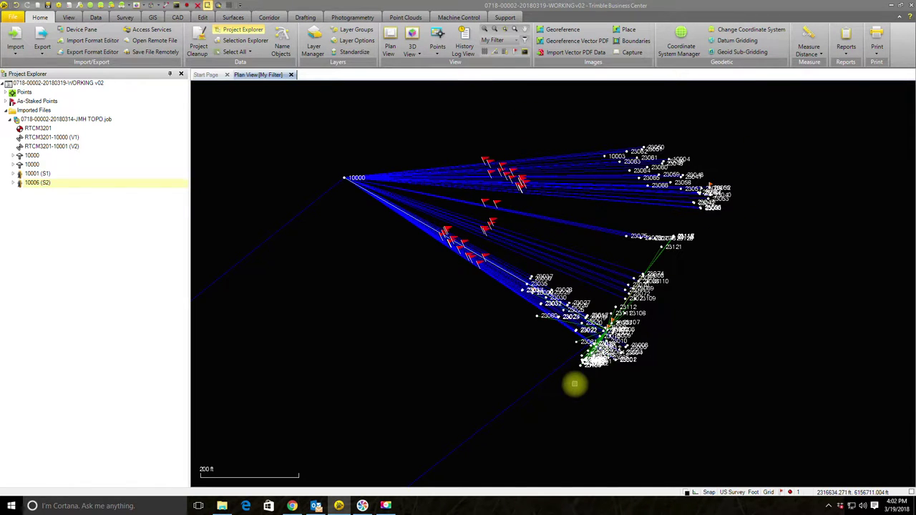
scroll(507, 193, "up", 2)
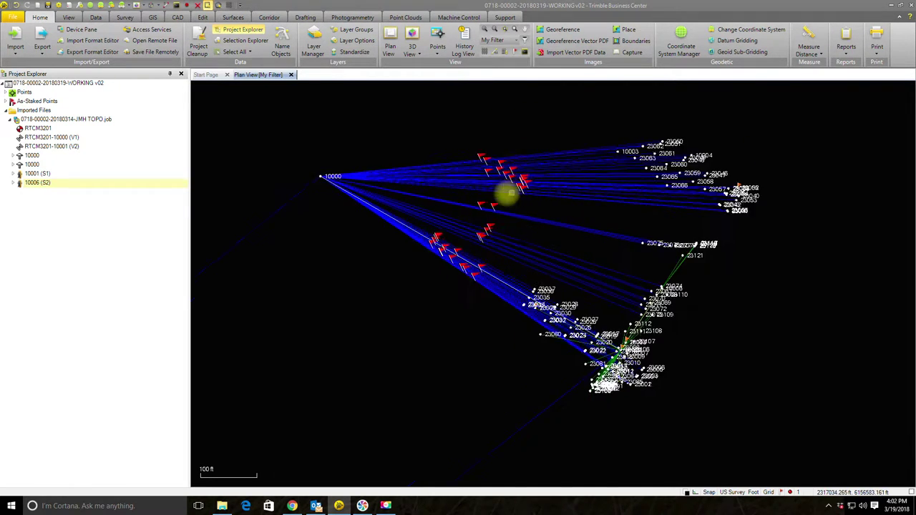
scroll(506, 194, "up", 6)
left_click(525, 221)
right_click(523, 221)
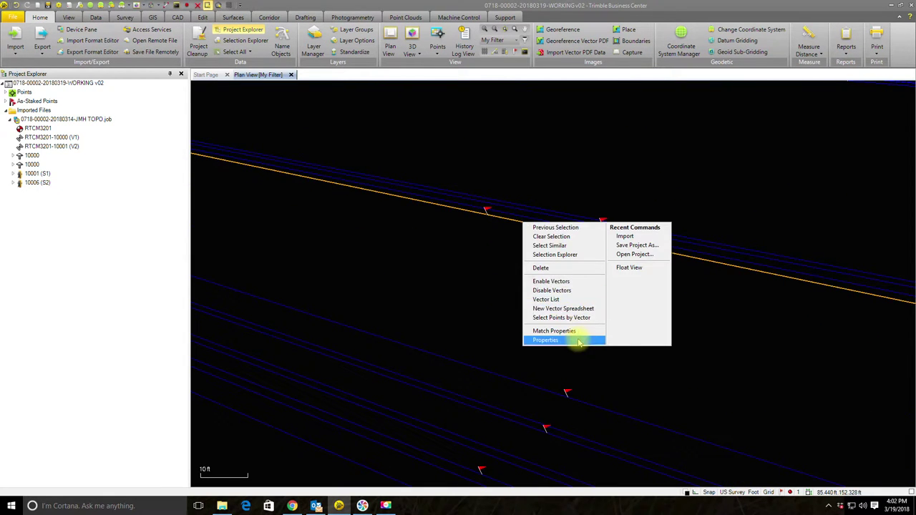
left_click(577, 340)
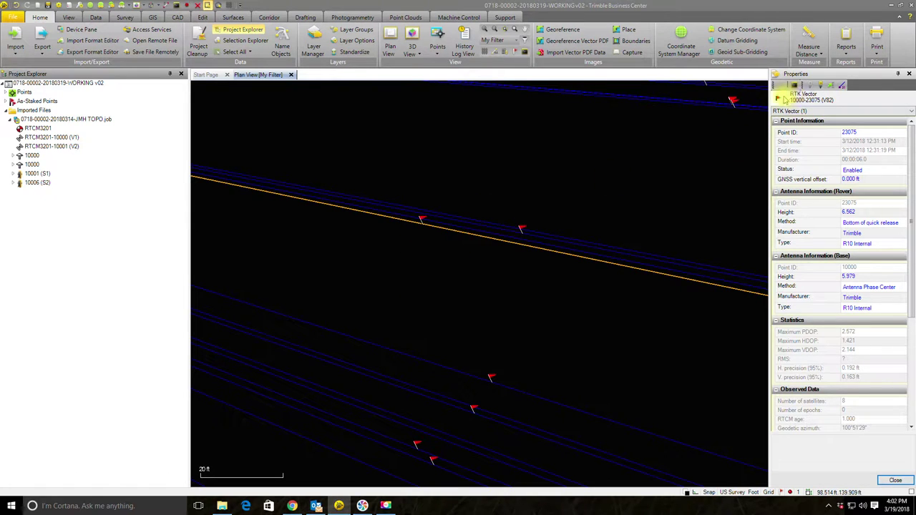
mouse_move(779, 103)
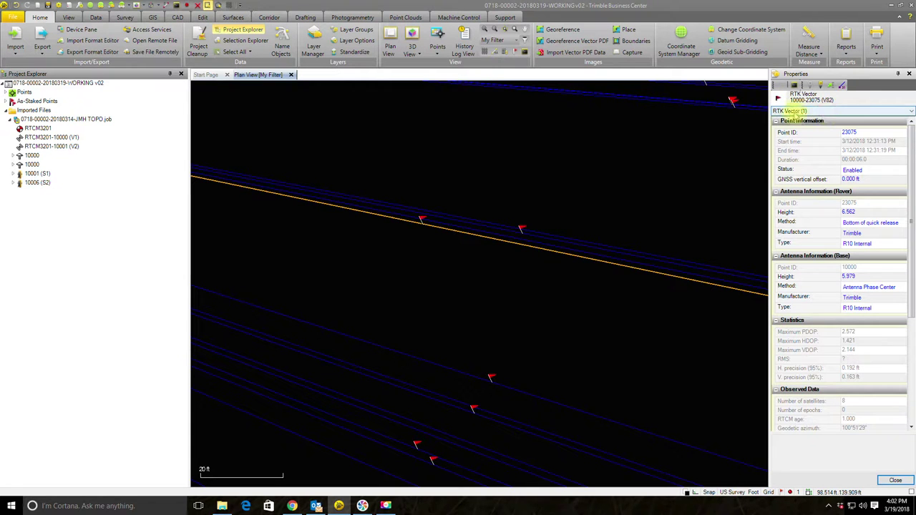
scroll(534, 179, "down", 2)
scroll(536, 229, "down", 1)
left_click(537, 258)
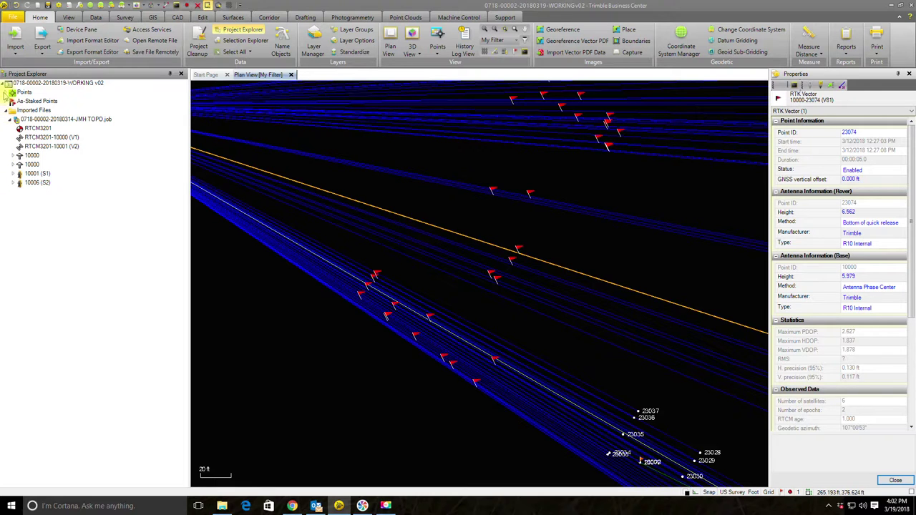
Step: Set the tilt distance tolerance to 0.1 ft in the project's Device Orientation computation settings and apply it
right_click(57, 83)
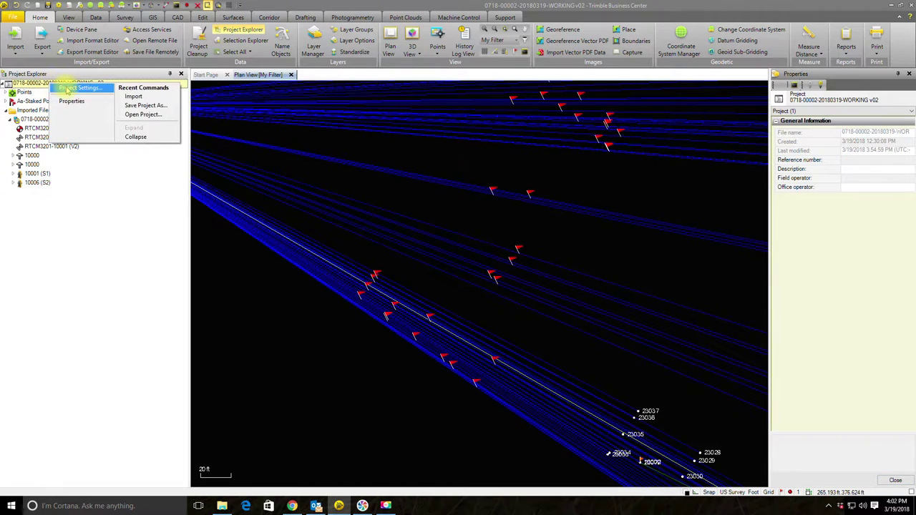
key("Escape")
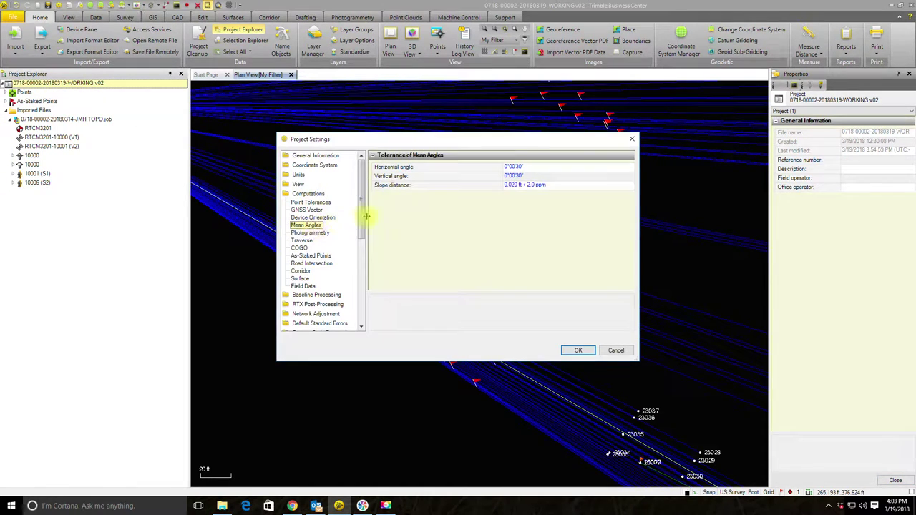
left_click(313, 218)
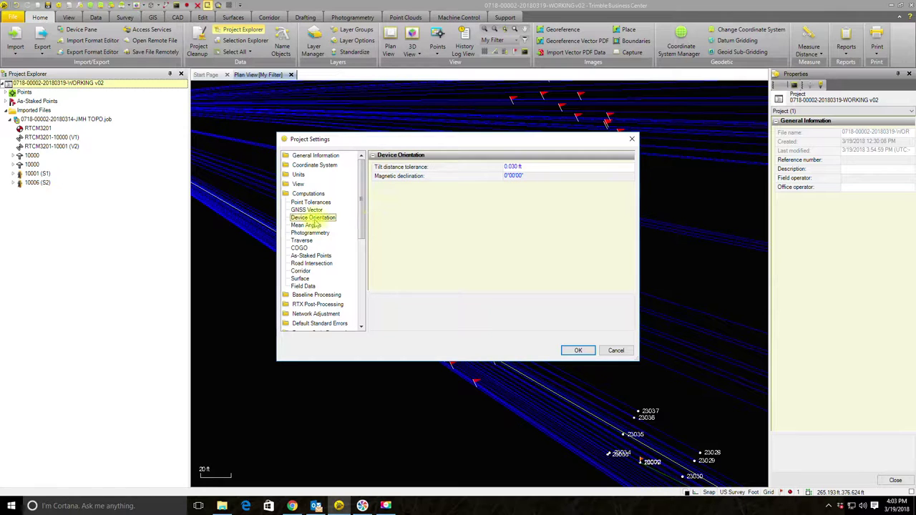
left_click(515, 166)
left_click(509, 166)
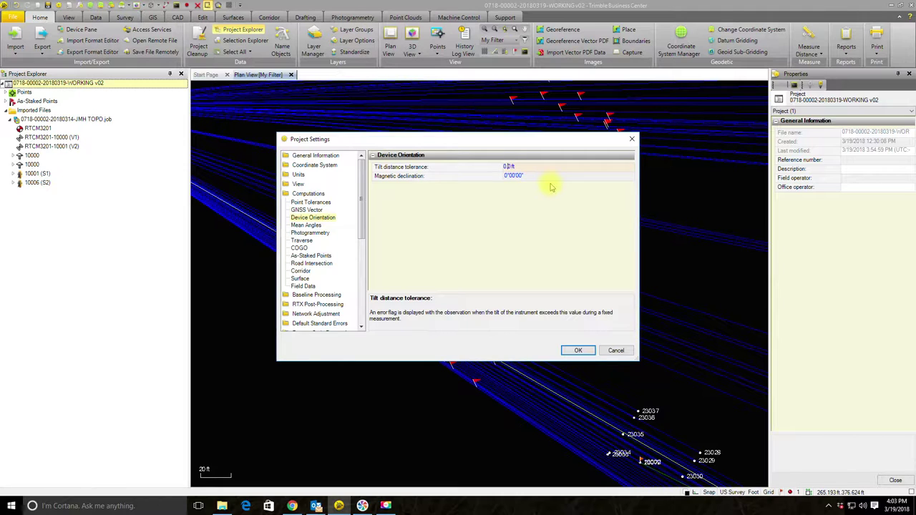
type("1")
left_click(578, 350)
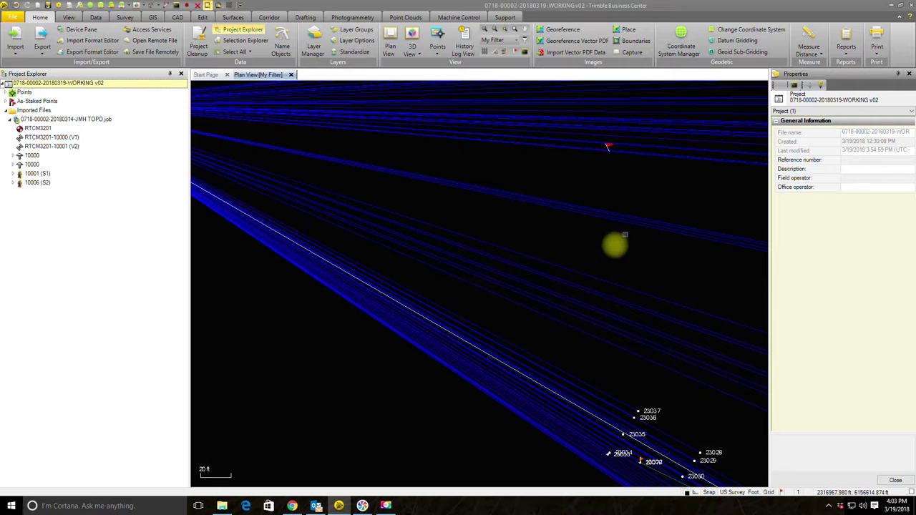
scroll(572, 269, "down", 3)
scroll(559, 265, "down", 1)
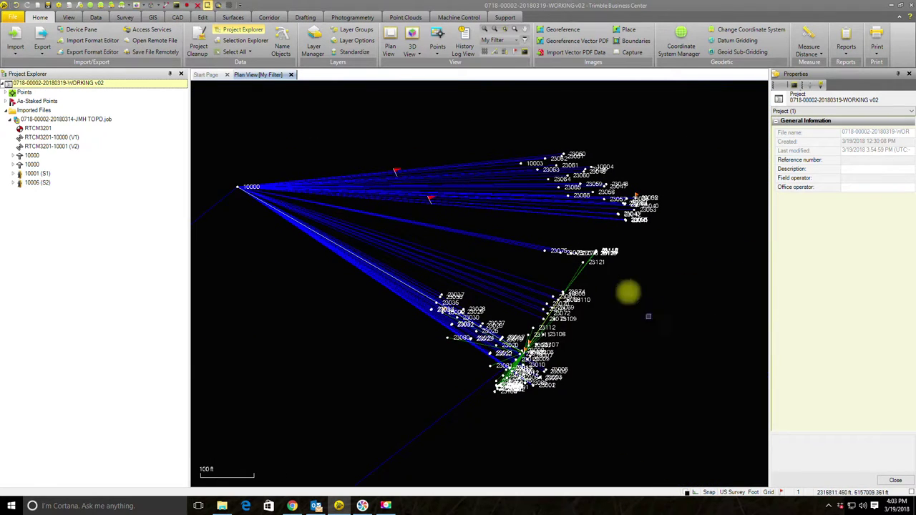
scroll(406, 200, "up", 5)
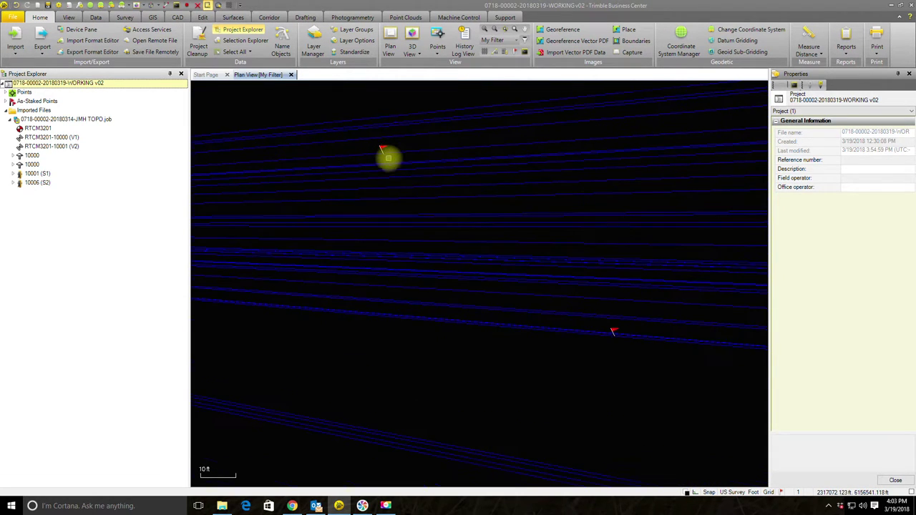
left_click(389, 153)
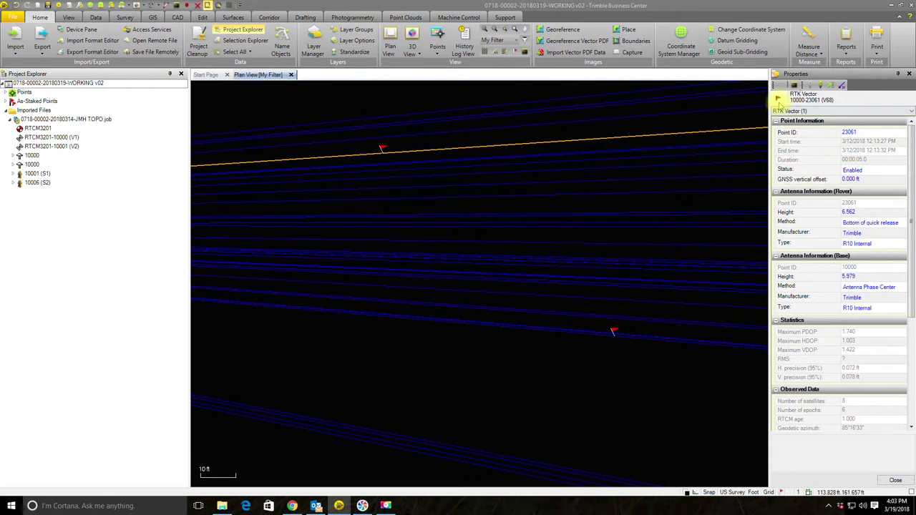
Step: Open Notepad in a smaller window and write "- RTK vector from 10000 to 23061 has a tilt of approximately 0.20 foot."
mouse_move(779, 102)
left_click(10, 506)
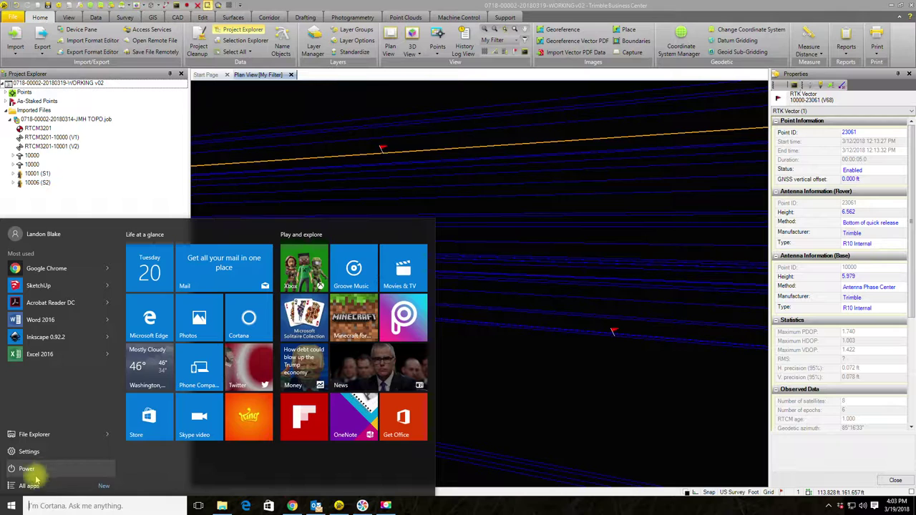
type("note")
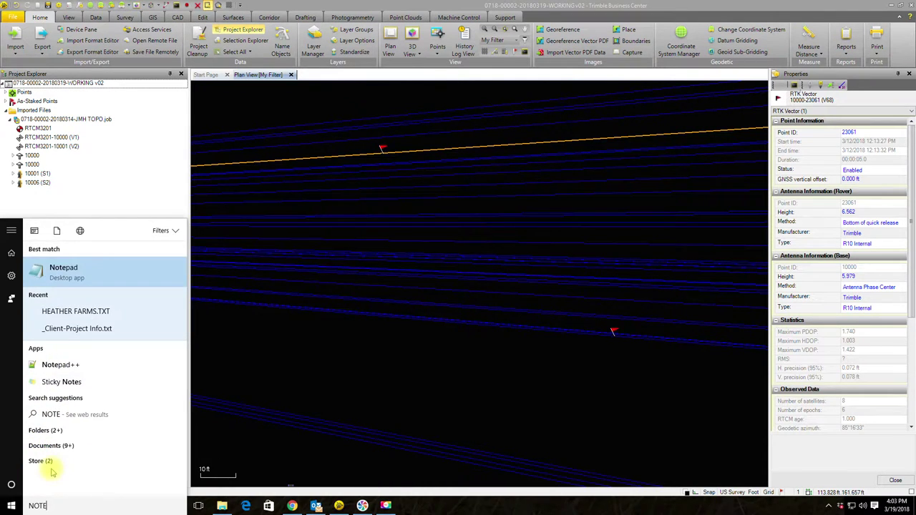
key("Return")
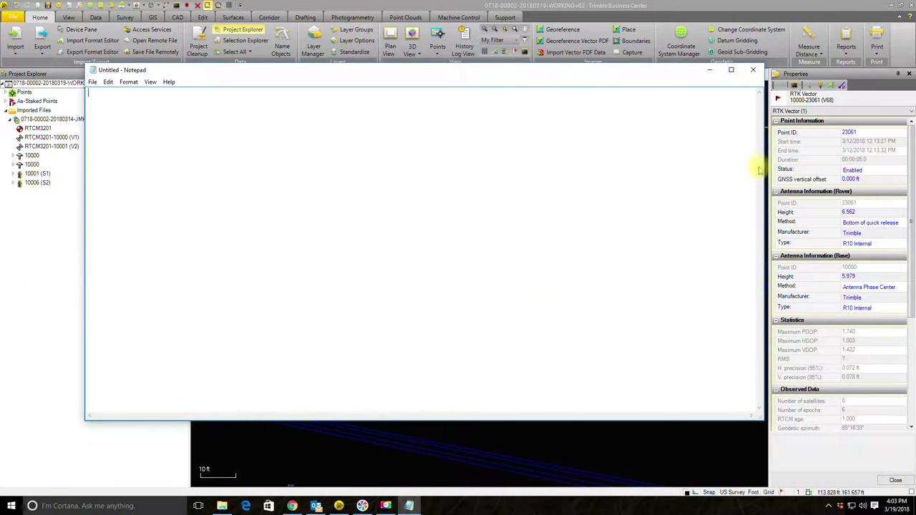
left_click_drag(761, 415, 433, 348)
left_click_drag(224, 71, 235, 200)
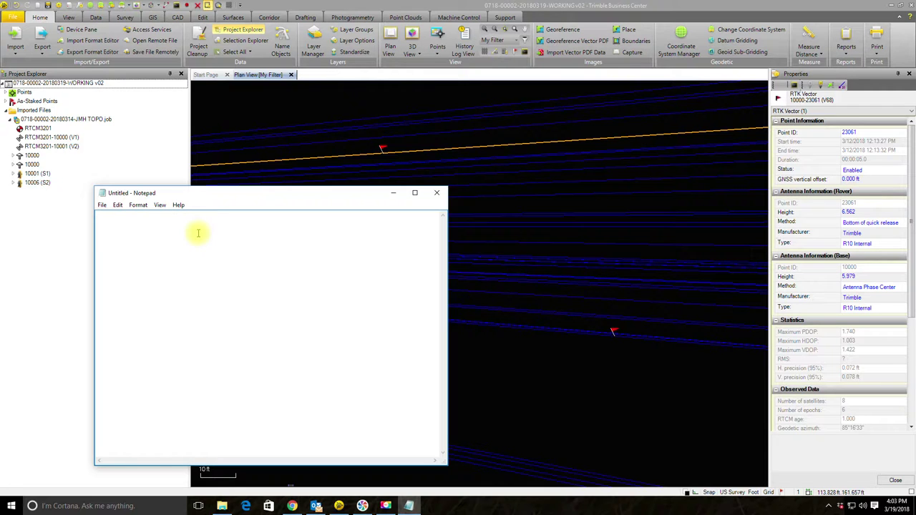
type("-")
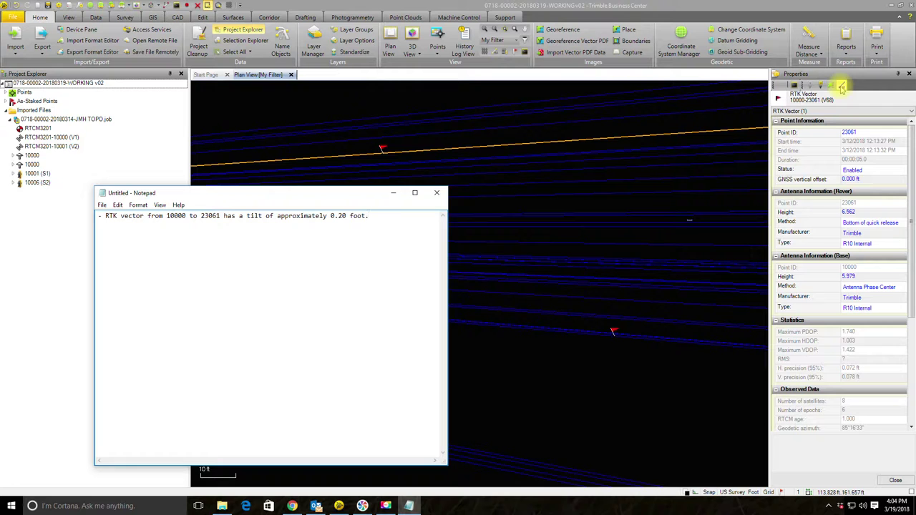
Step: Switch the properties from the selected vector to its point 23061 and check the point's feature code
left_click(842, 86)
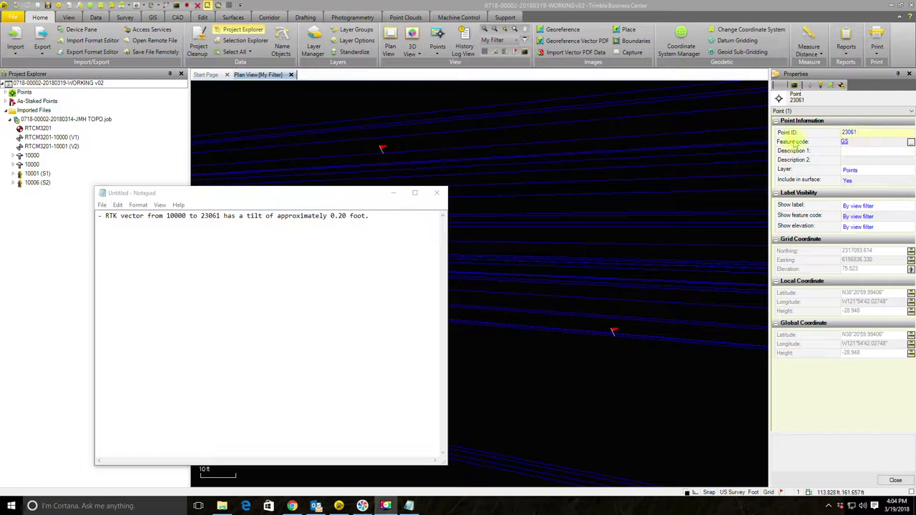
left_click(378, 222)
scroll(677, 186, "down", 1)
left_click_drag(634, 271, 538, 173)
Step: Move the Notepad window clear of the plan view and properties
left_click(409, 506)
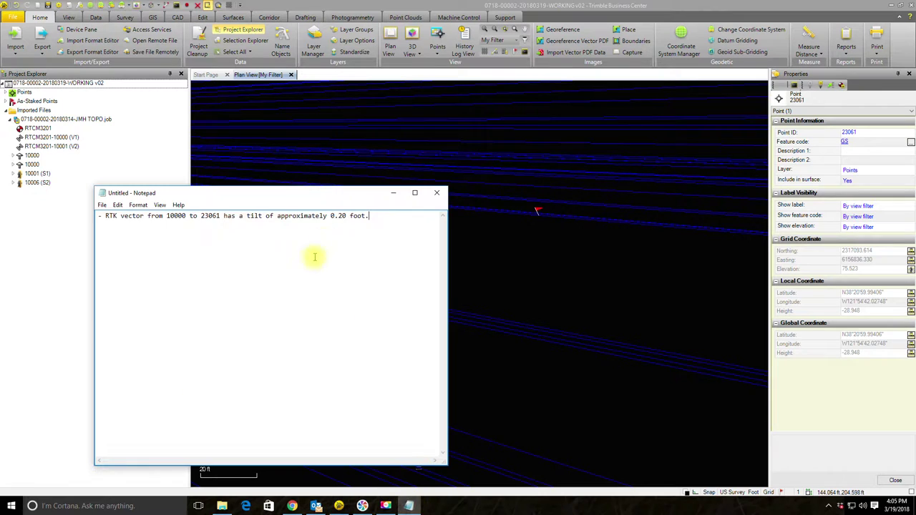
left_click_drag(302, 198, 892, 194)
left_click(890, 202)
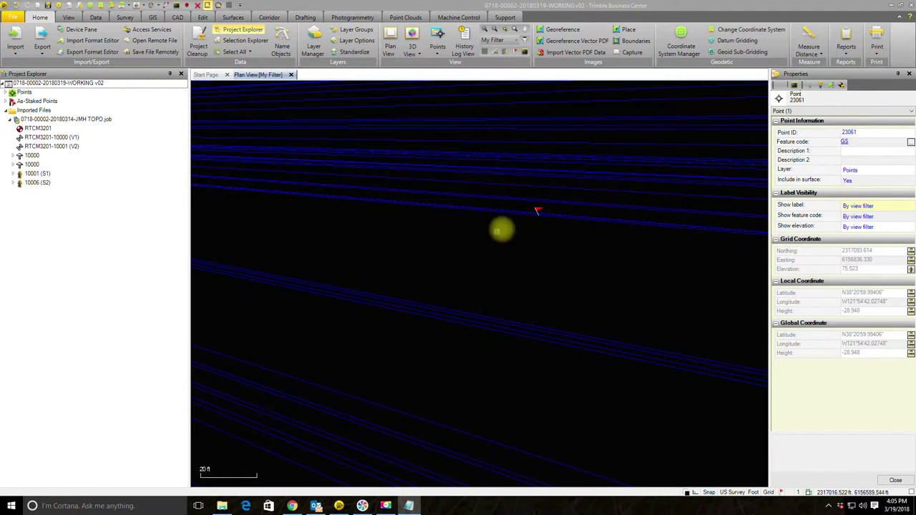
left_click_drag(611, 237, 382, 221)
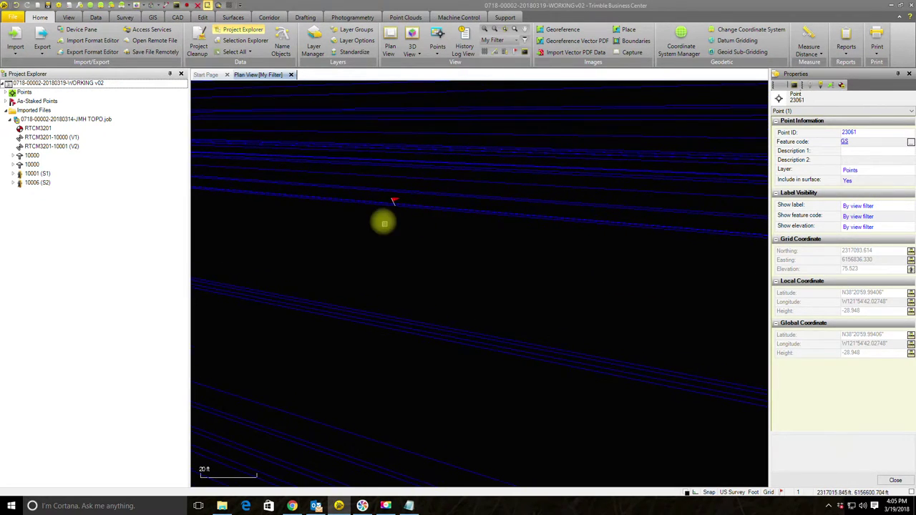
scroll(397, 202, "up", 2)
left_click(397, 198)
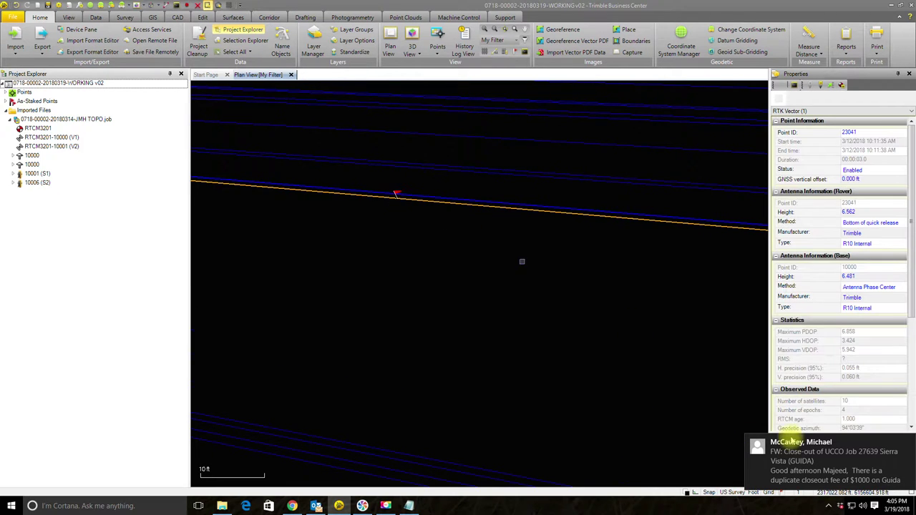
left_click(906, 445)
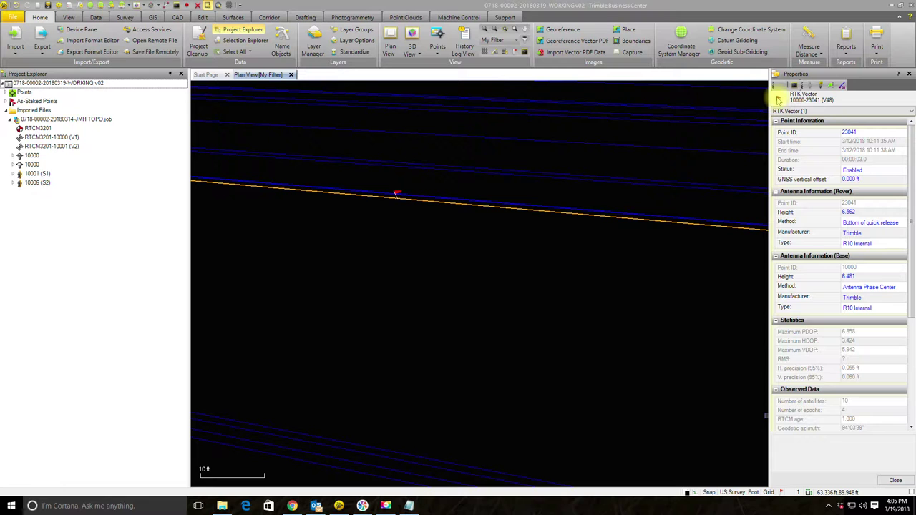
left_click(627, 228)
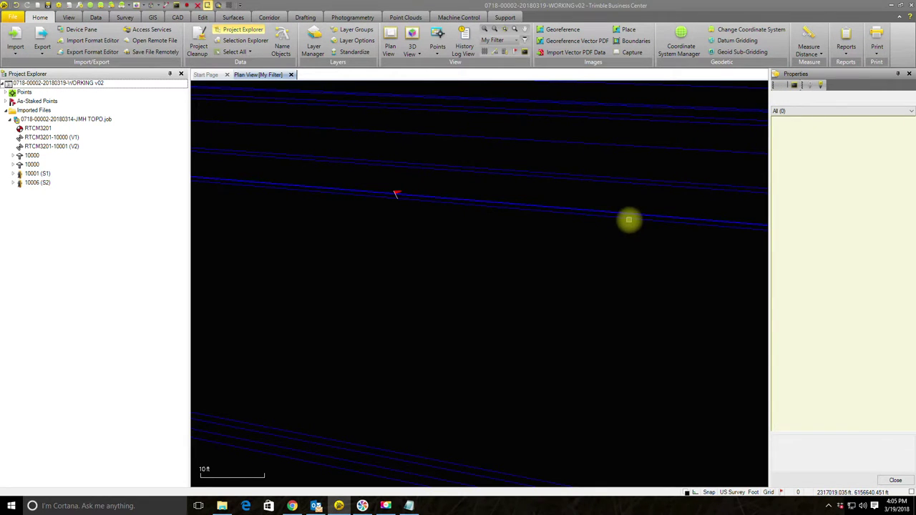
left_click(628, 219)
mouse_move(778, 102)
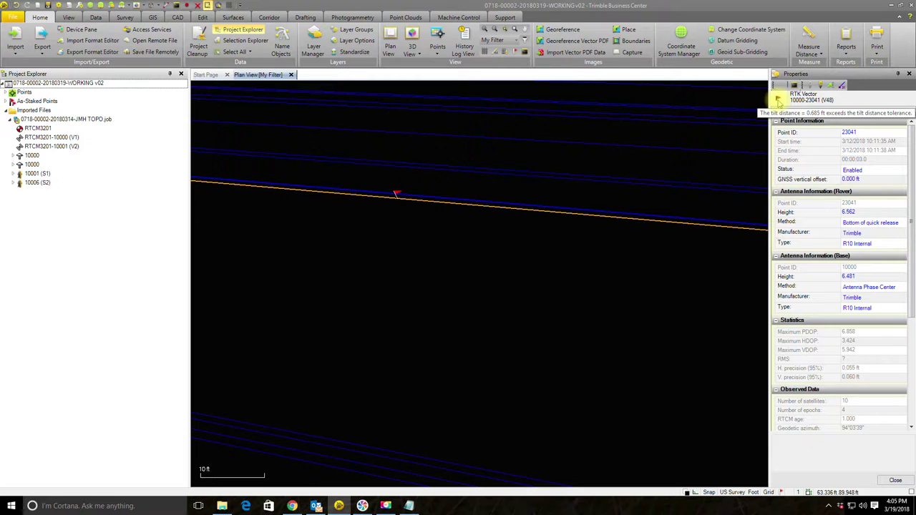
mouse_move(582, 174)
left_mouse_down()
mouse_move(544, 216)
mouse_move(604, 243)
mouse_move(405, 227)
mouse_move(472, 235)
mouse_move(657, 210)
mouse_move(672, 221)
mouse_move(448, 199)
mouse_move(539, 222)
left_mouse_up()
scroll(632, 206, "down", 3)
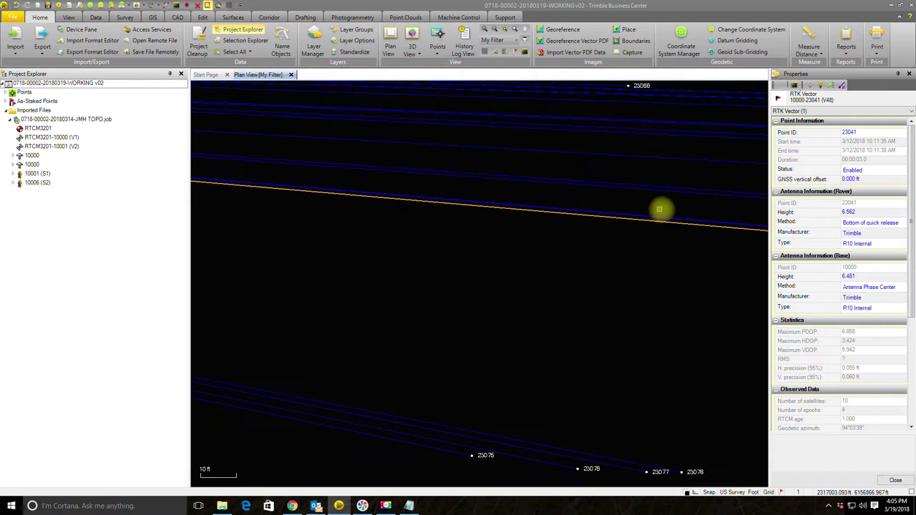
left_click_drag(692, 222, 538, 237)
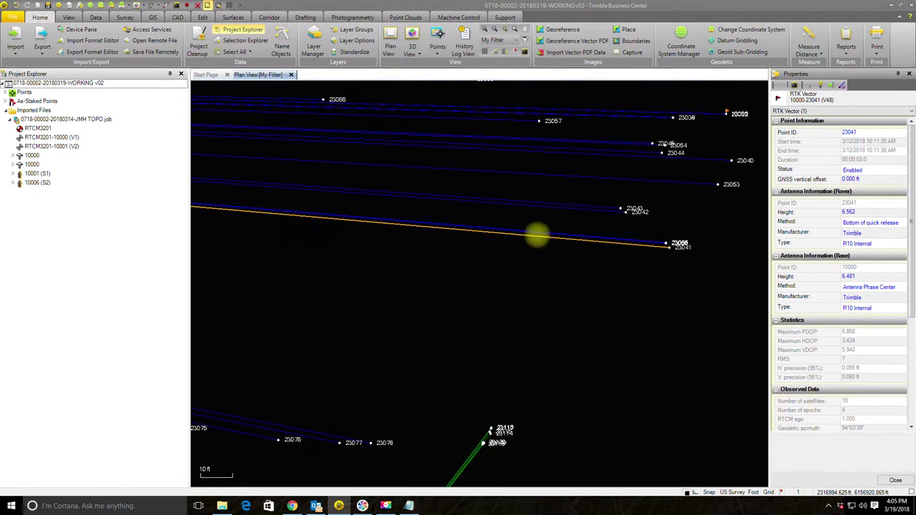
left_click(845, 84)
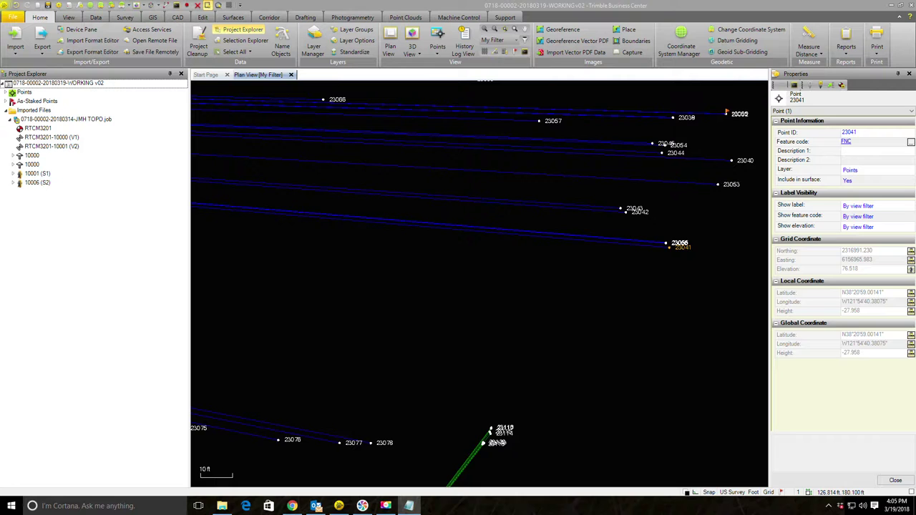
Step: In Notepad, add "- RTK vector from 10000 to 23041 has a tilt of approximately 0.70 feet.", change the first note's unit to "feet", and minimize the window
key("alt+Tab")
left_click_drag(692, 144, 548, 144)
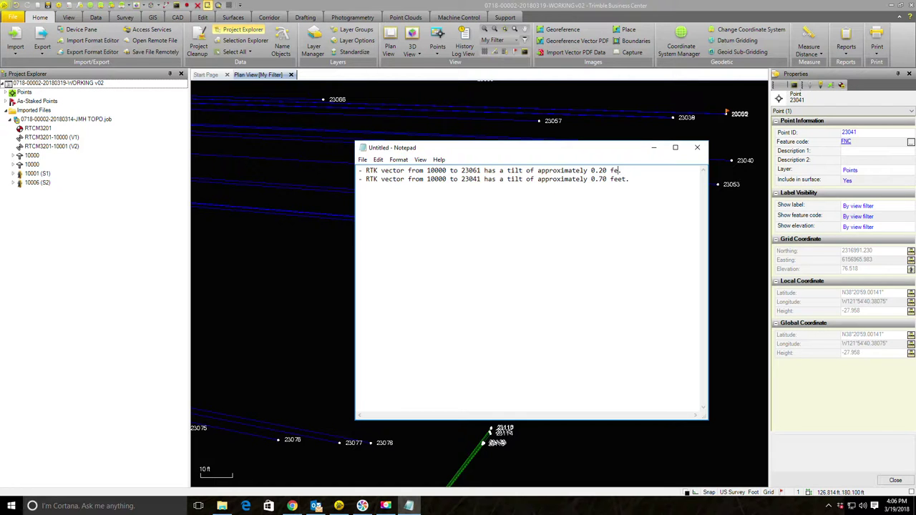
left_click(654, 148)
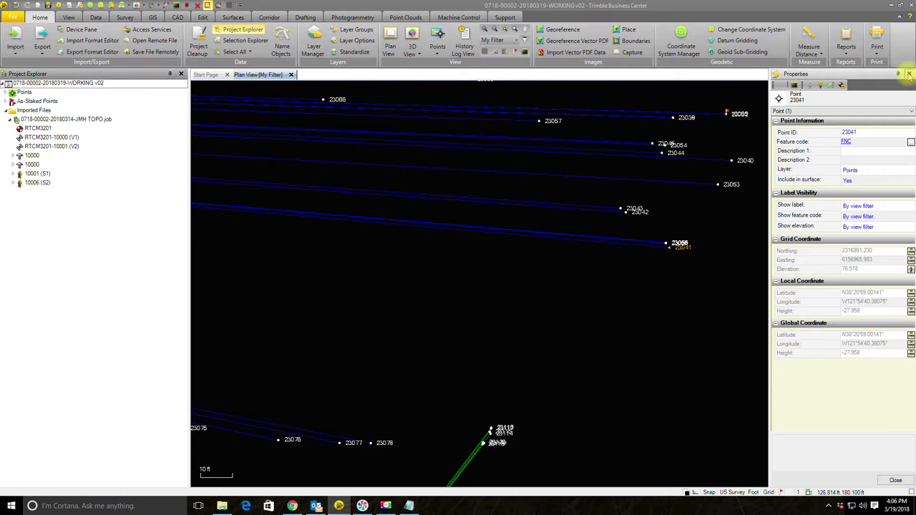
Step: Close the point properties and trace the long vectors from the site back to base station RTCM3201
left_click(909, 74)
scroll(398, 323, "down", 6)
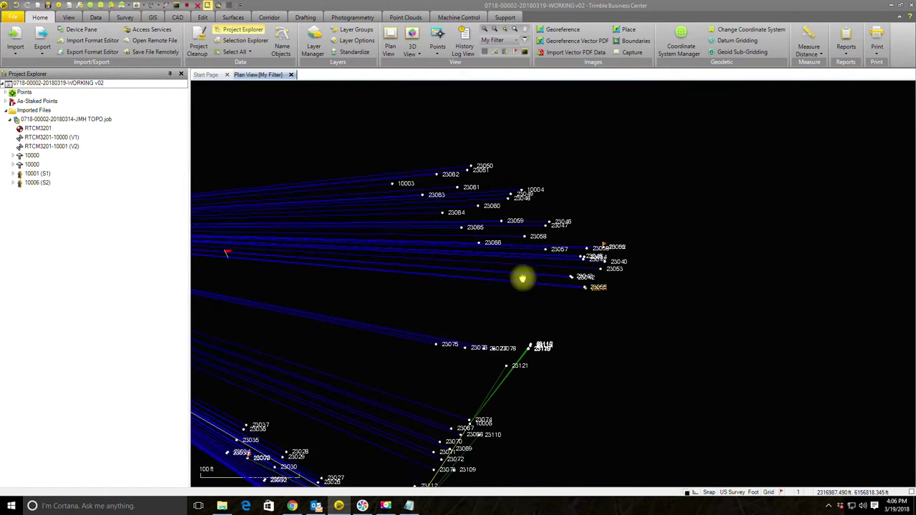
left_click_drag(523, 279, 784, 211)
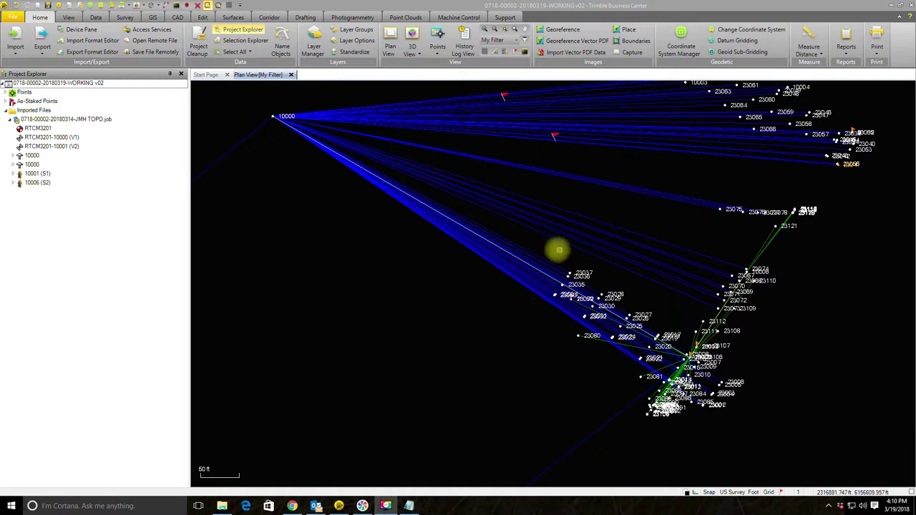
scroll(554, 250, "down", 1)
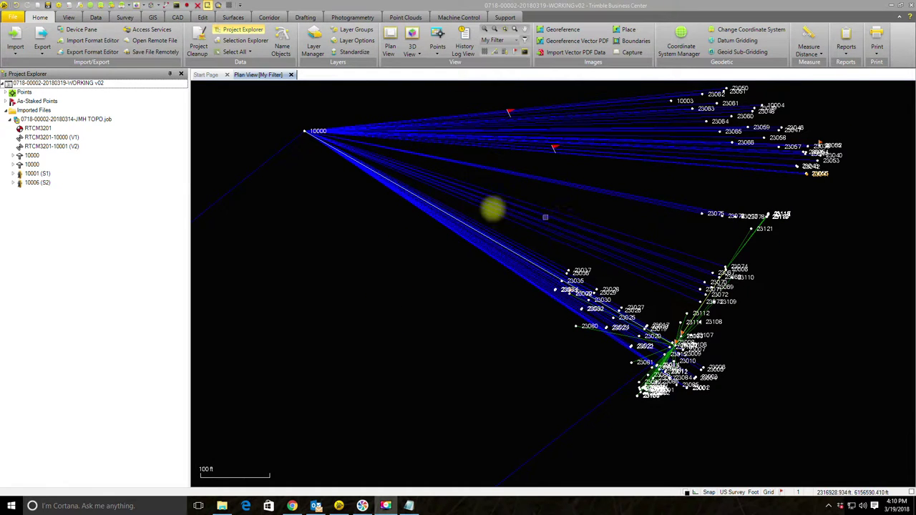
left_click_drag(389, 237, 490, 213)
scroll(491, 212, "down", 1)
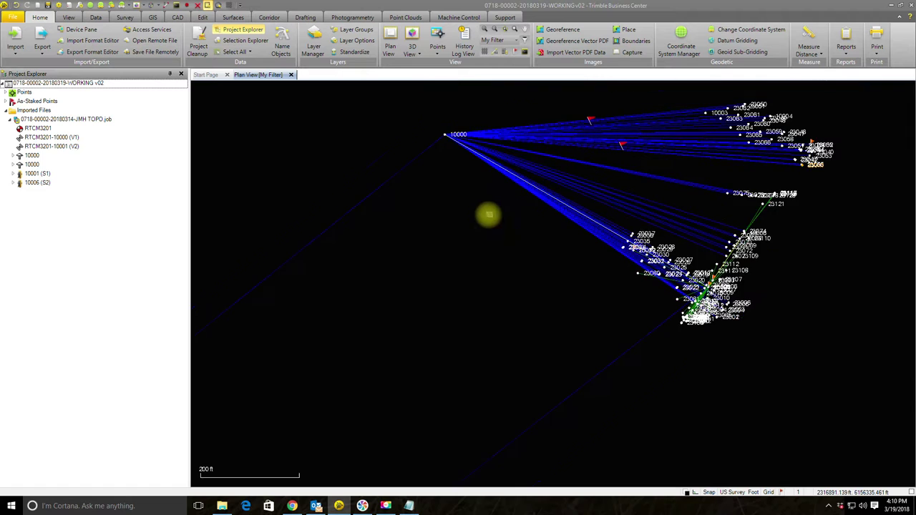
scroll(478, 211, "down", 1)
left_click_drag(508, 246, 654, 136)
scroll(560, 188, "down", 2)
left_click_drag(482, 237, 559, 189)
scroll(552, 196, "down", 2)
left_click_drag(435, 262, 587, 176)
scroll(558, 200, "down", 1)
scroll(542, 205, "down", 3)
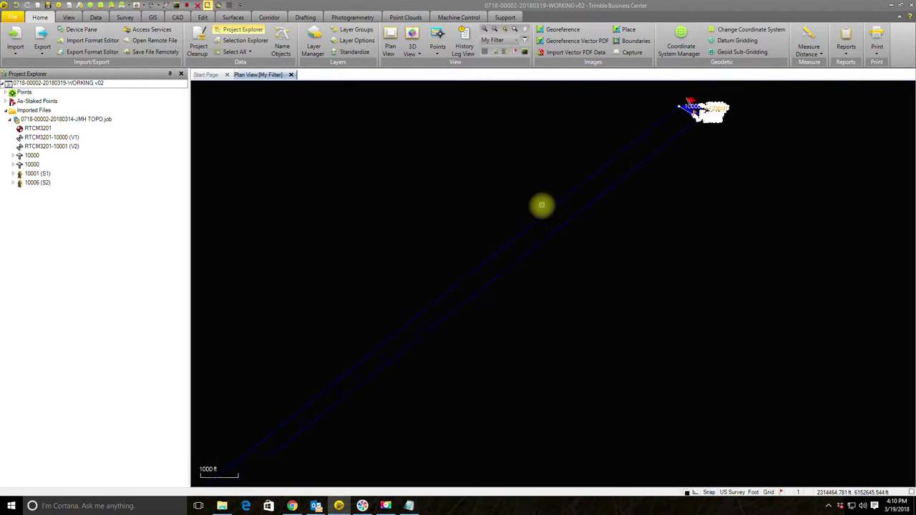
scroll(521, 226, "down", 2)
scroll(458, 254, "down", 2)
left_click_drag(427, 272, 637, 116)
left_click_drag(343, 327, 463, 380)
right_click(408, 343)
left_click(423, 333)
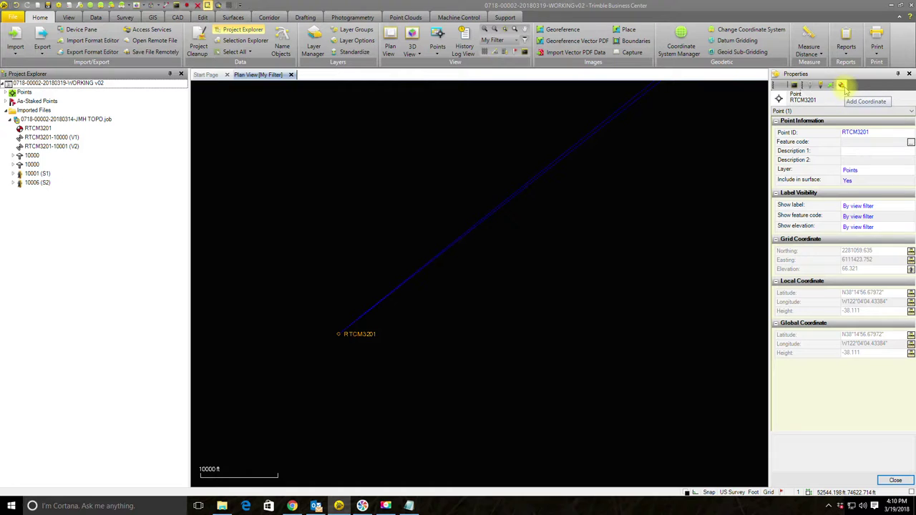
left_click(842, 85)
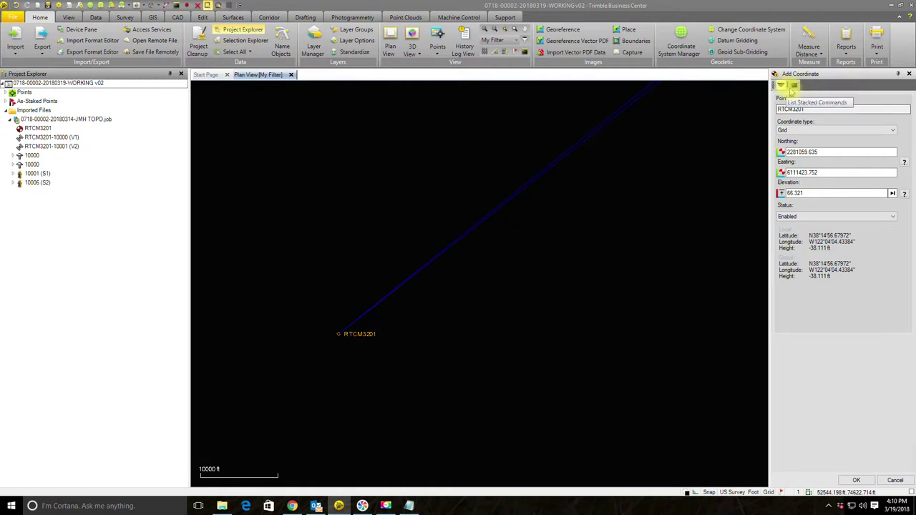
left_click(909, 73)
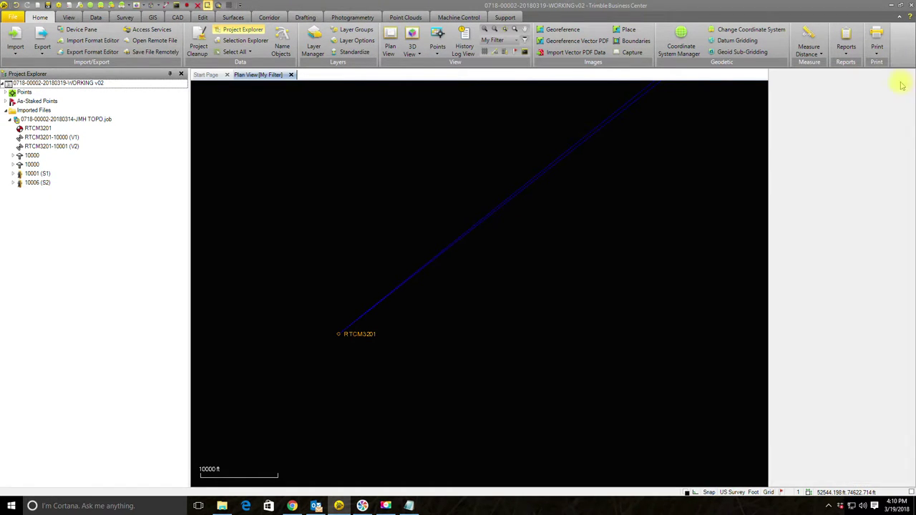
Step: Add a grid coordinate to point RTCM3201 with Control Quality for both the horizontal position and the elevation
left_click_drag(348, 320, 489, 359)
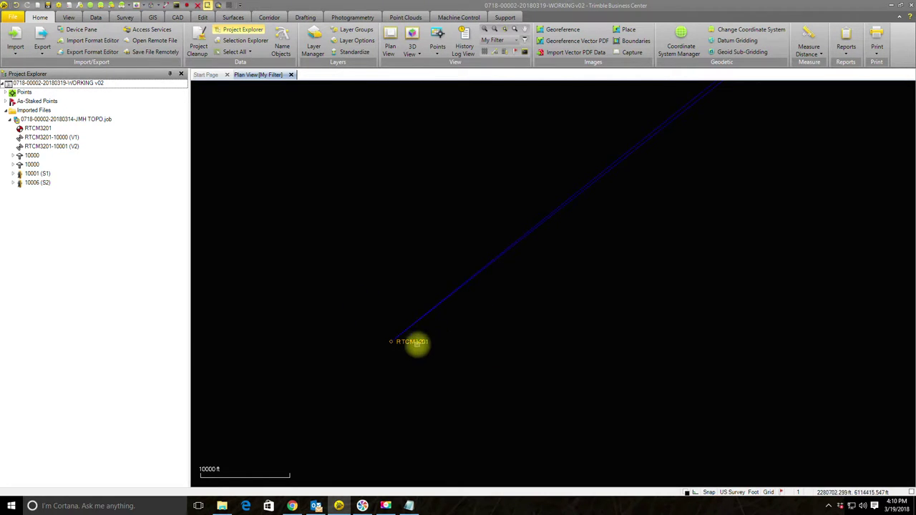
right_click(416, 344)
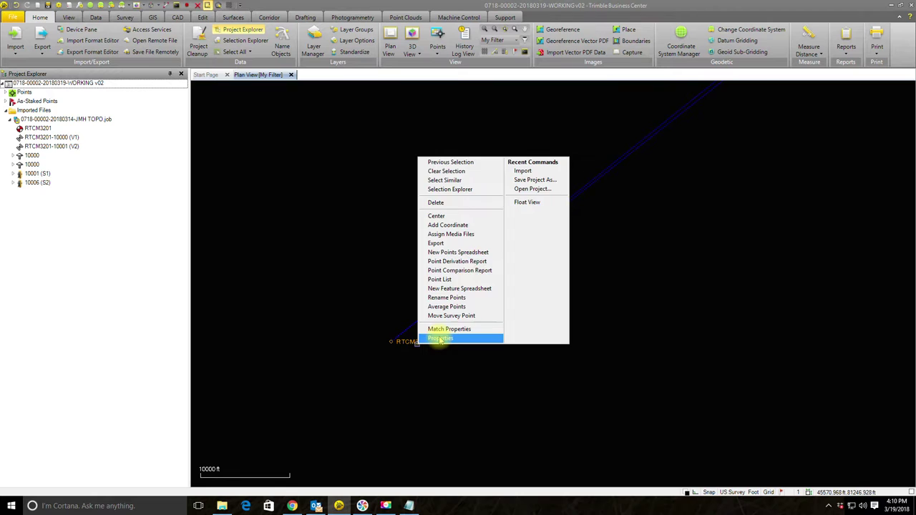
left_click(440, 339)
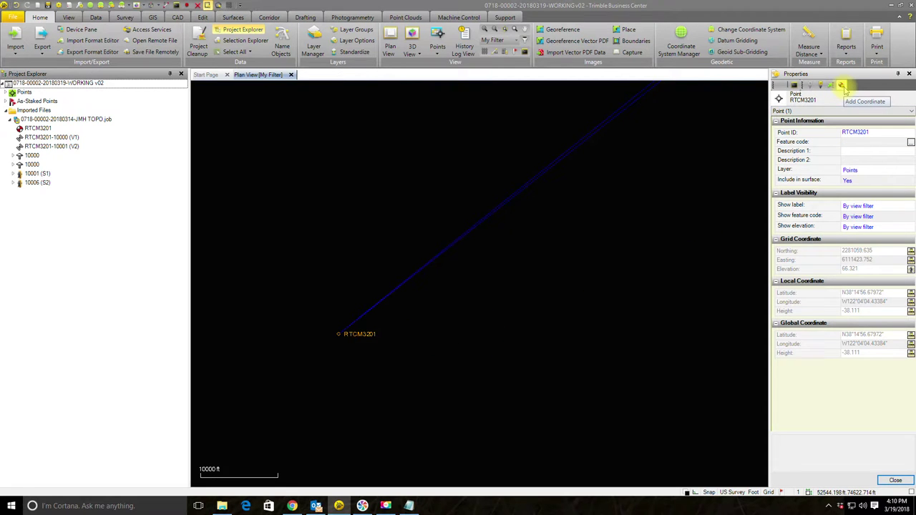
left_click(841, 85)
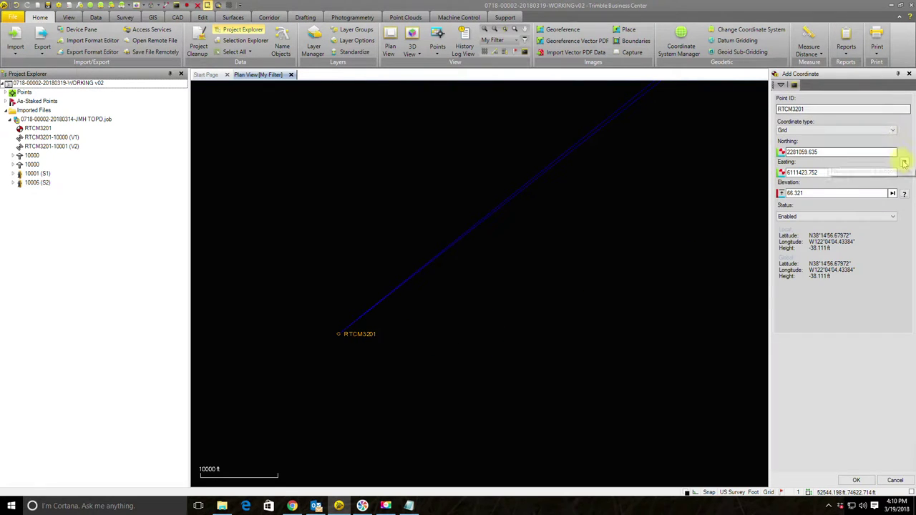
left_click(903, 162)
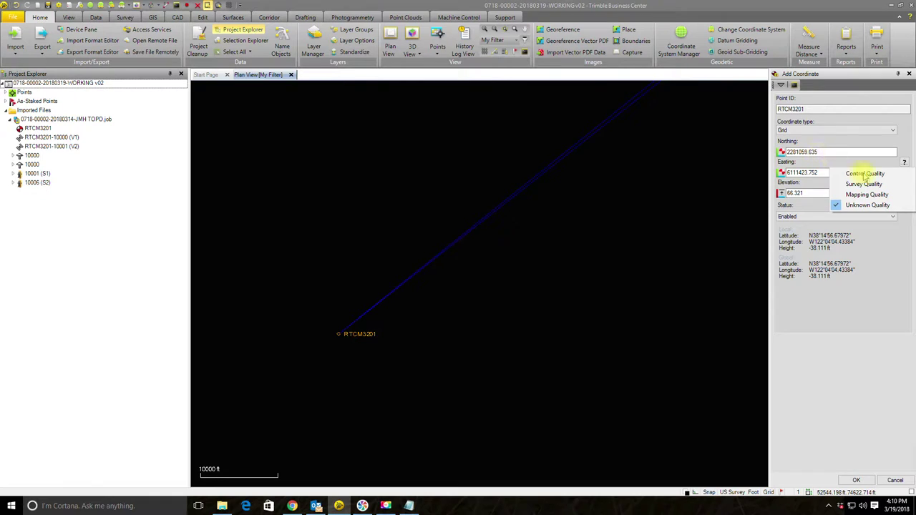
left_click(894, 184)
left_click(905, 194)
left_click(883, 216)
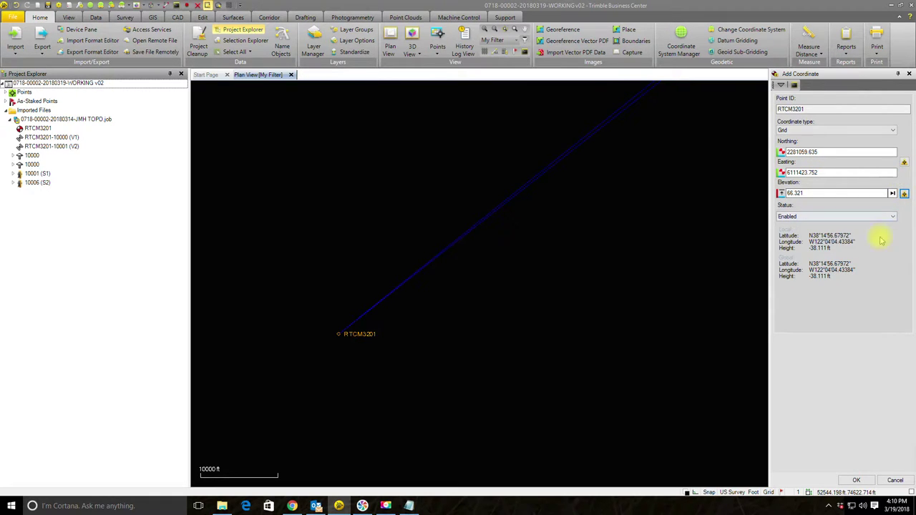
left_click(858, 480)
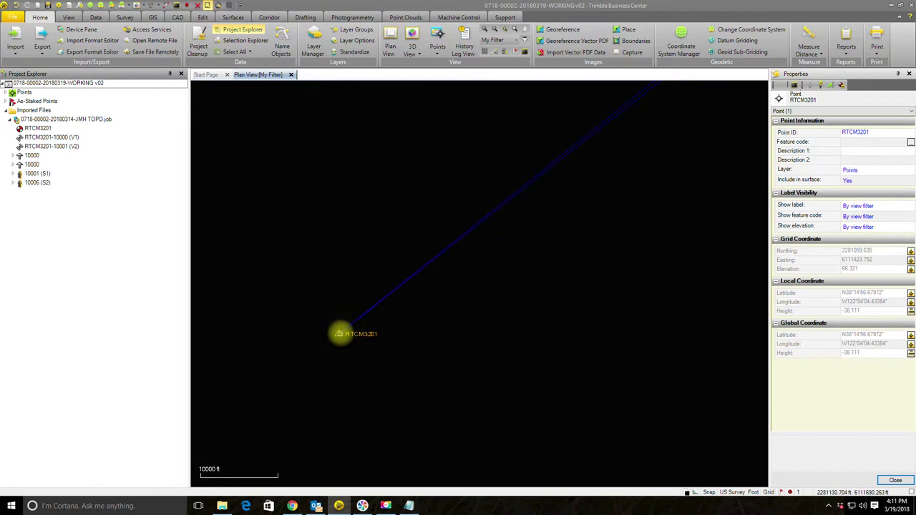
Step: Add a grid coordinate to base point 10000 with Control Quality for both the horizontal position and the elevation
scroll(333, 337, "down", 3)
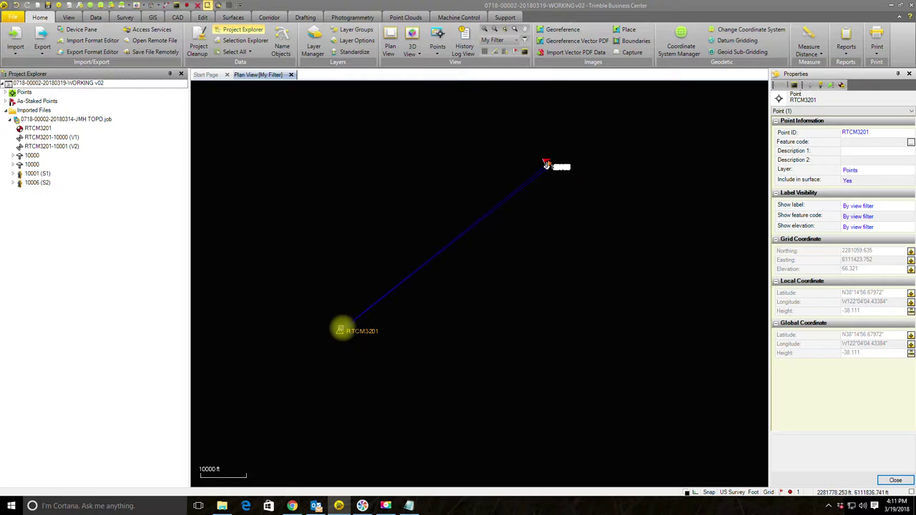
scroll(426, 209, "up", 2)
scroll(492, 230, "up", 8)
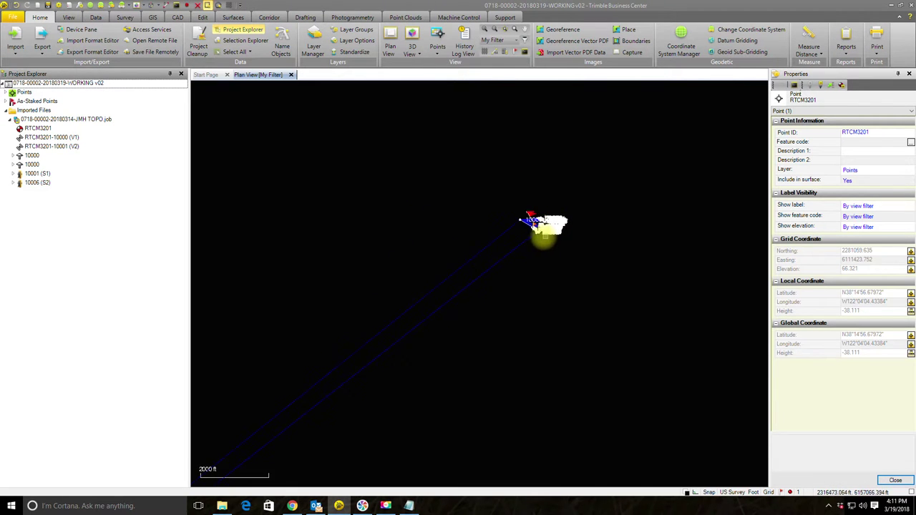
scroll(458, 224, "up", 1)
left_click_drag(458, 225, 579, 311)
scroll(551, 217, "up", 4)
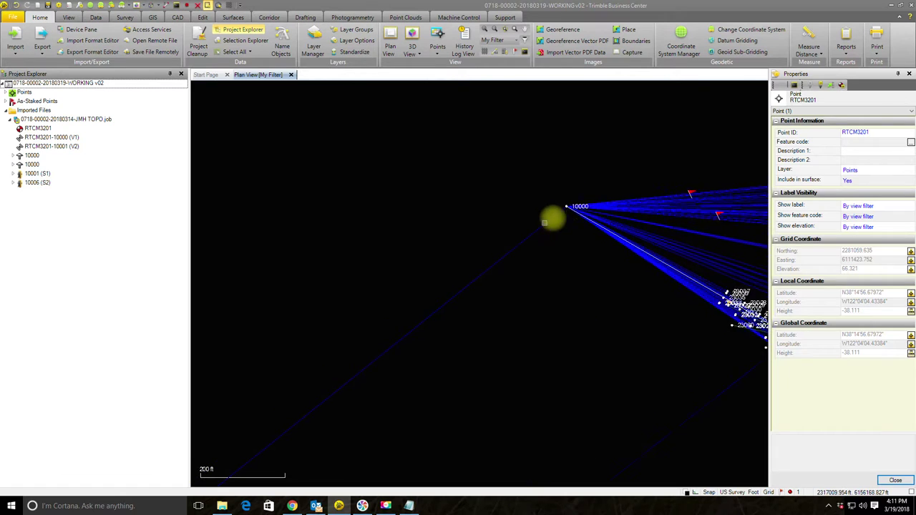
left_click(605, 185)
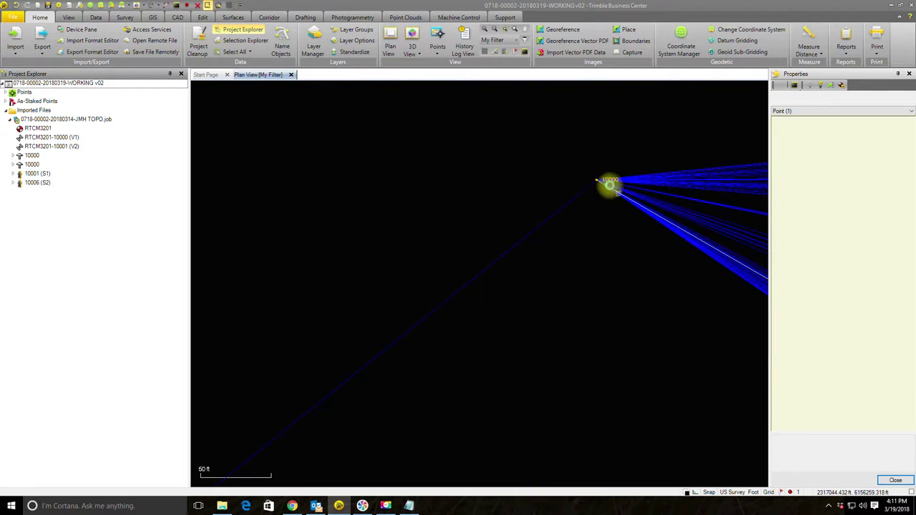
scroll(608, 186, "up", 4)
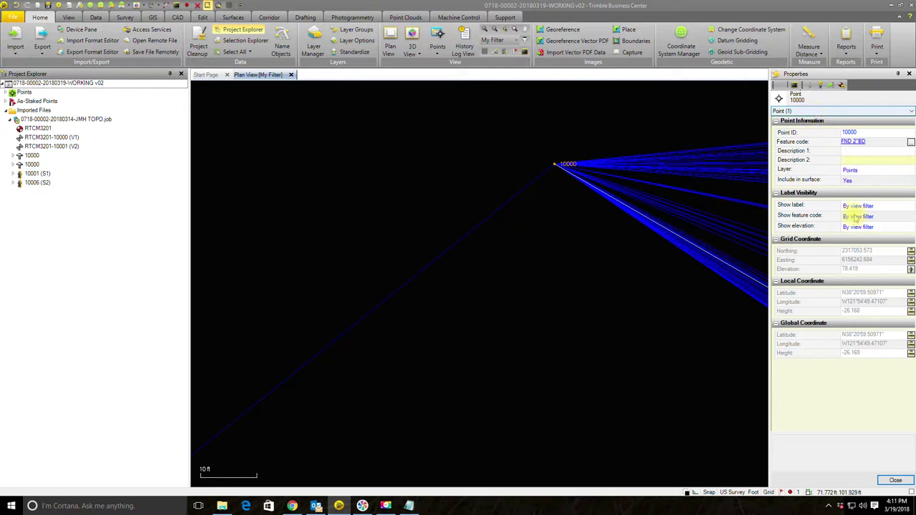
left_click(841, 86)
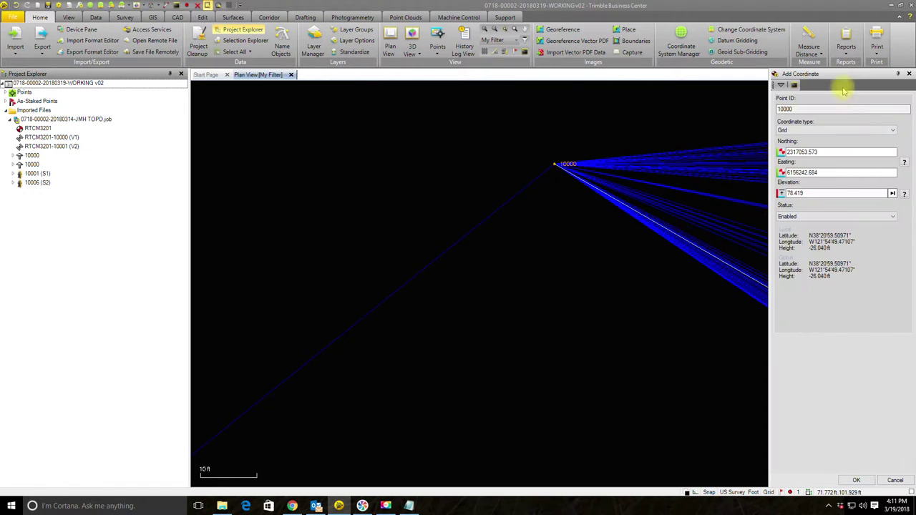
left_click(894, 173)
left_click(885, 175)
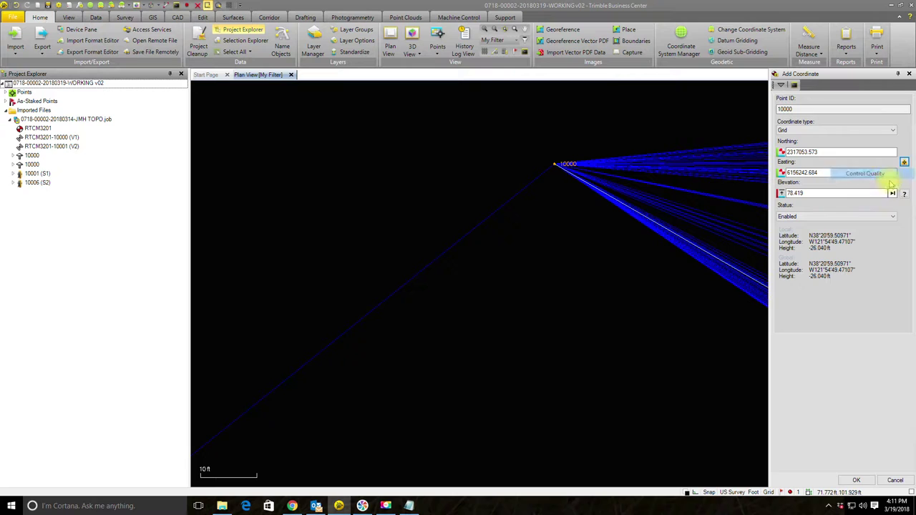
left_click(903, 194)
left_click(894, 205)
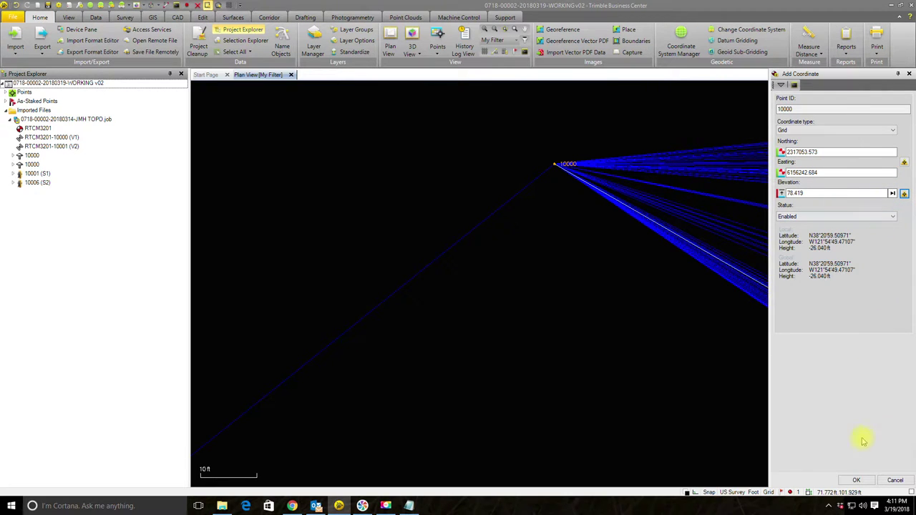
left_click(858, 480)
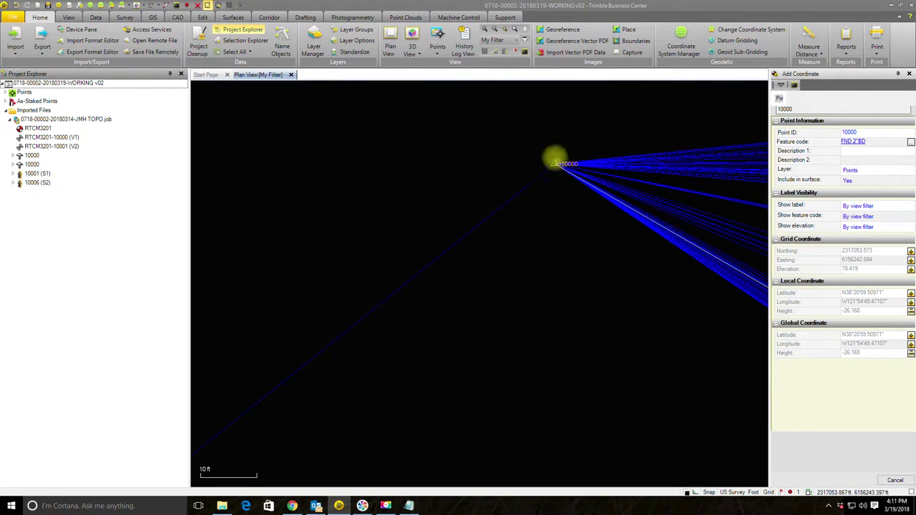
Step: Trace the vectors from base point 10000 to the site and examine the flagged points around 10001
scroll(581, 116, "down", 2)
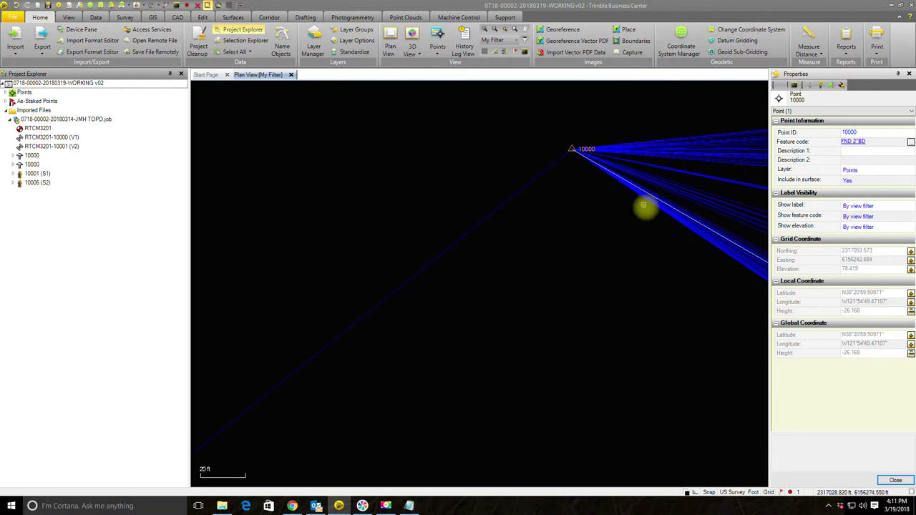
scroll(599, 217, "down", 3)
scroll(549, 163, "down", 2)
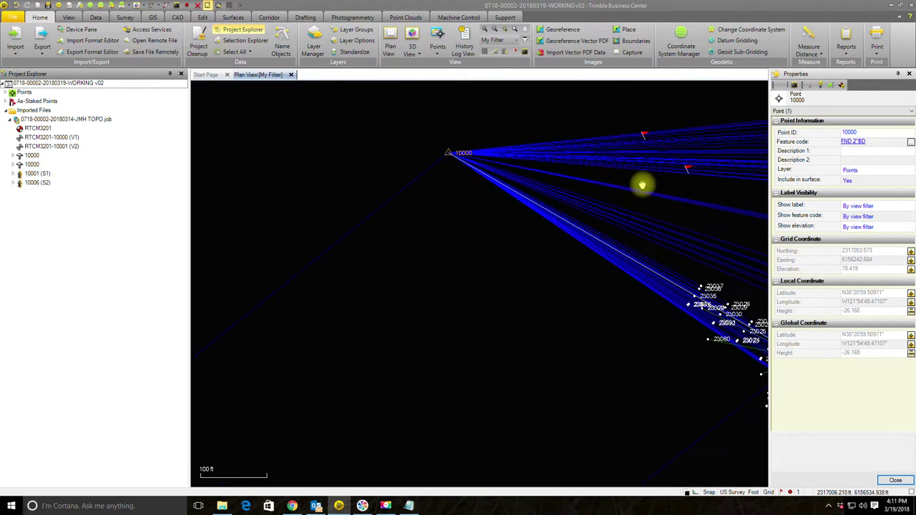
scroll(486, 133, "up", 4)
scroll(665, 305, "up", 3)
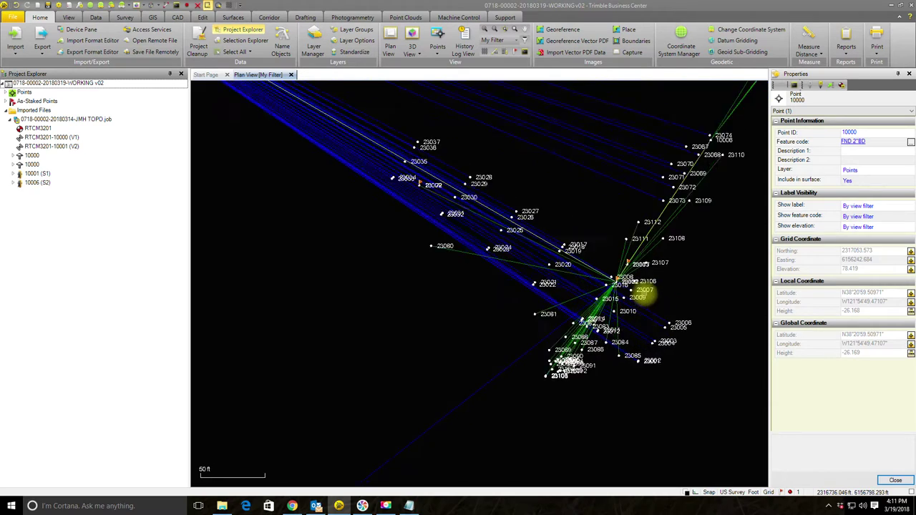
scroll(668, 237, "down", 2)
scroll(634, 289, "up", 2)
scroll(600, 251, "up", 6)
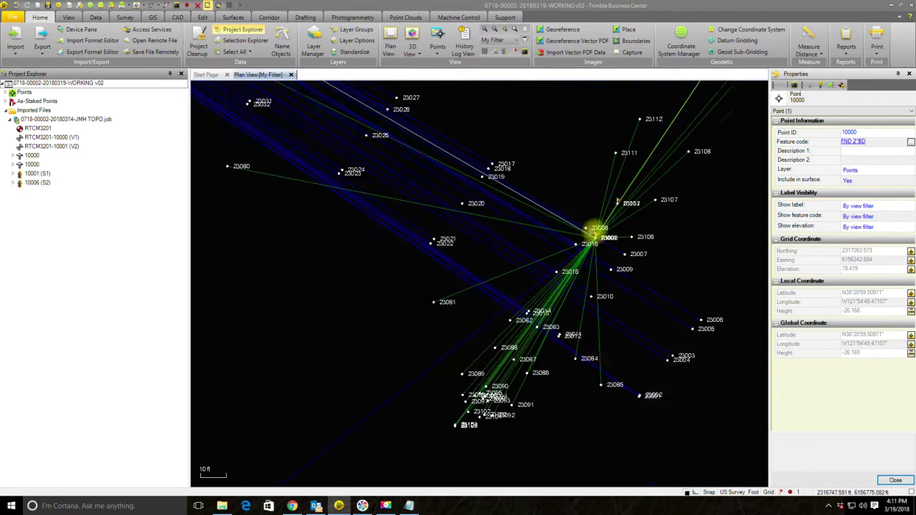
scroll(580, 240, "up", 6)
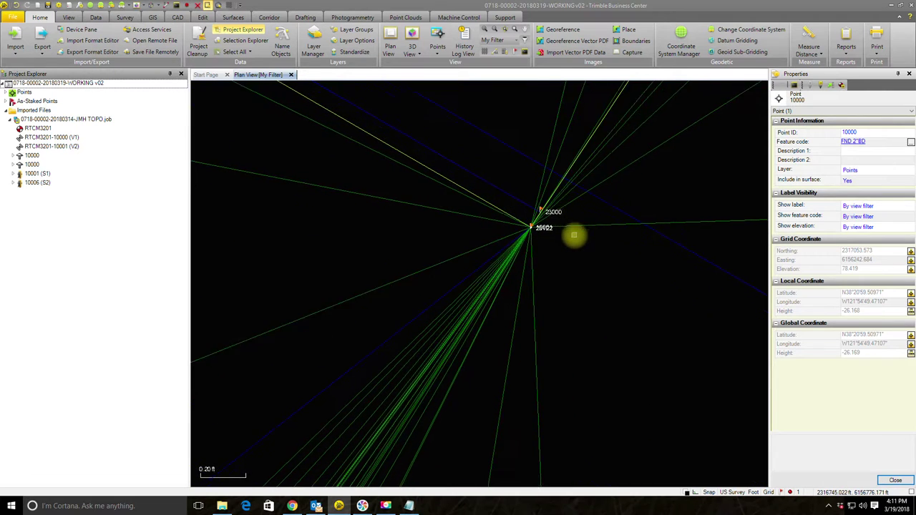
scroll(493, 180, "up", 3)
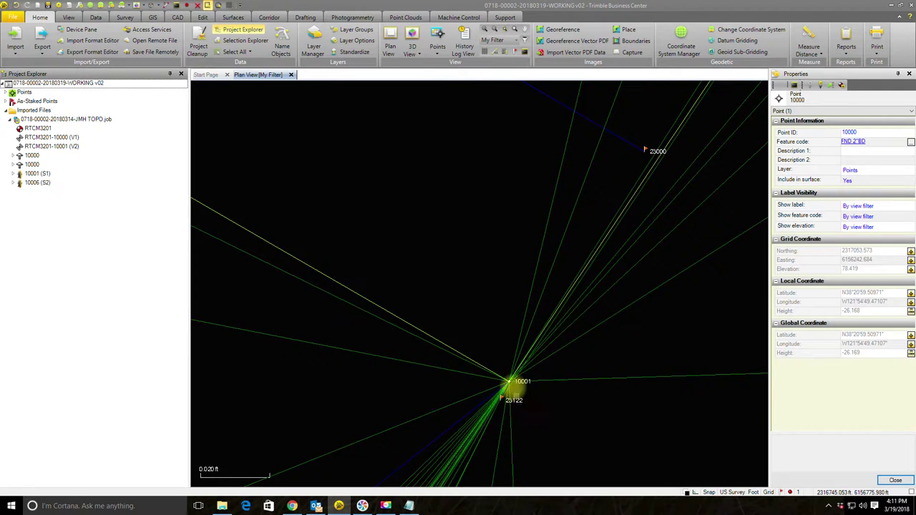
Step: Measure the inverse from point 23000 to 10001 and on to 23122, and close the Inverse command
left_click(810, 49)
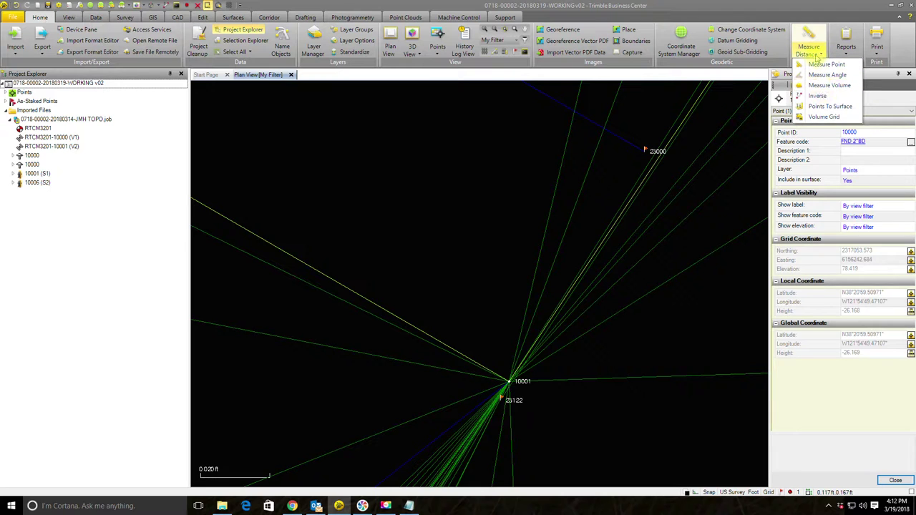
left_click(817, 95)
left_click(644, 151)
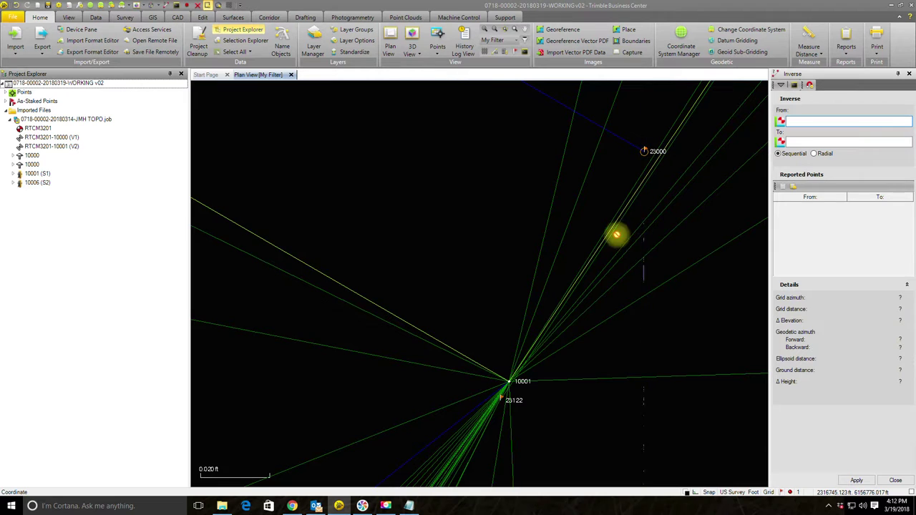
left_click(507, 380)
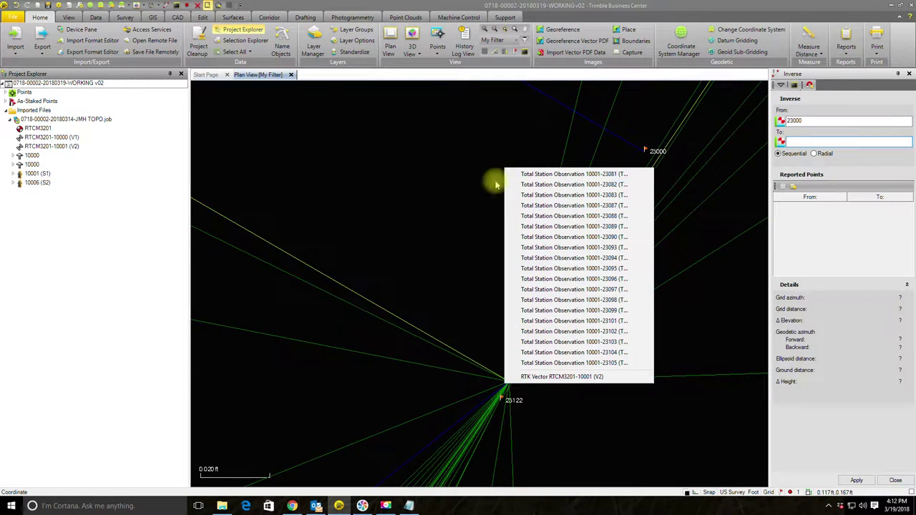
left_click(580, 376)
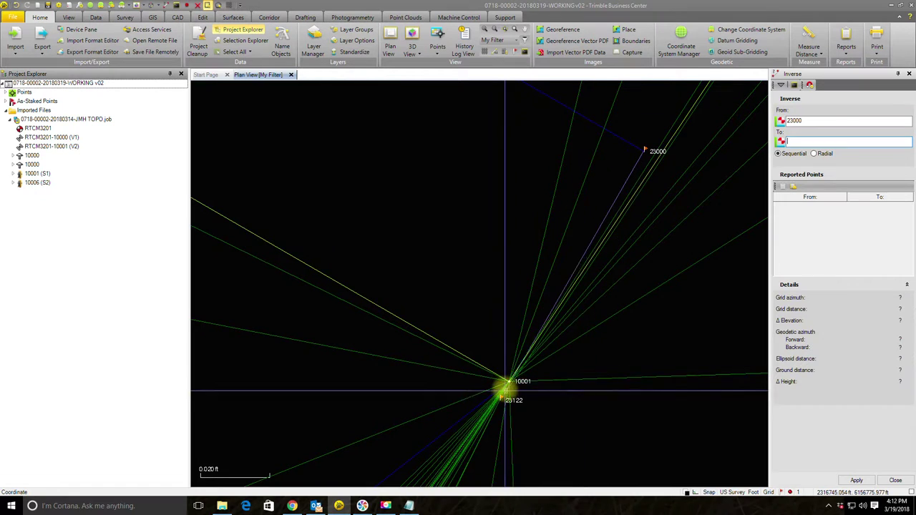
left_click(508, 381)
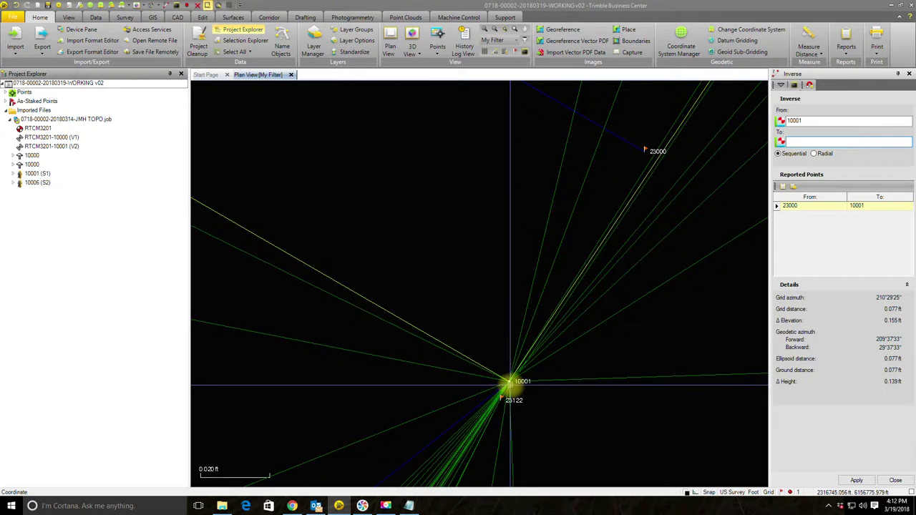
left_click(505, 399)
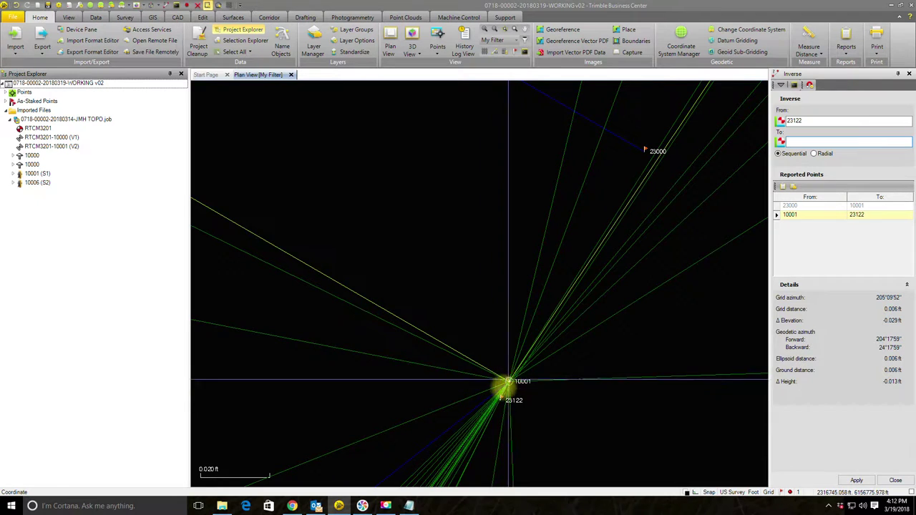
double_click(651, 151)
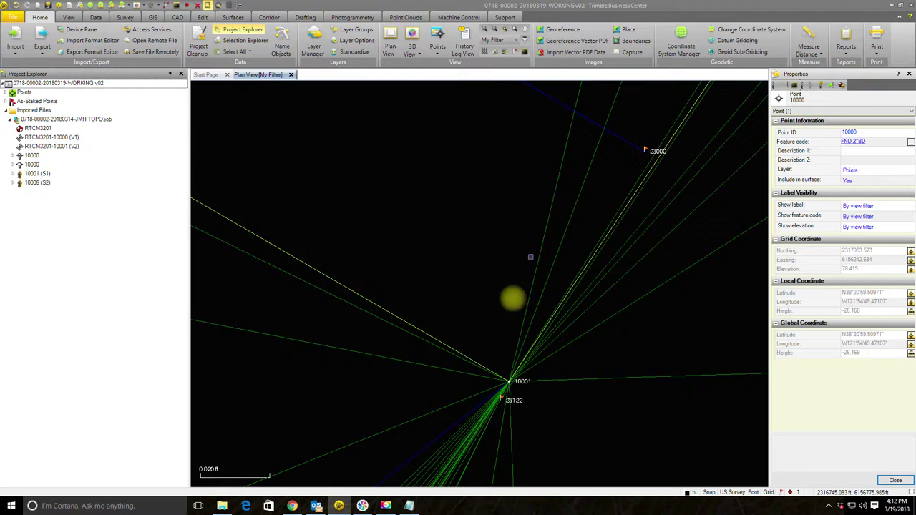
Step: Add a grid coordinate to point 10001 with Control Quality for both the horizontal position and the elevation
scroll(510, 370, "up", 2)
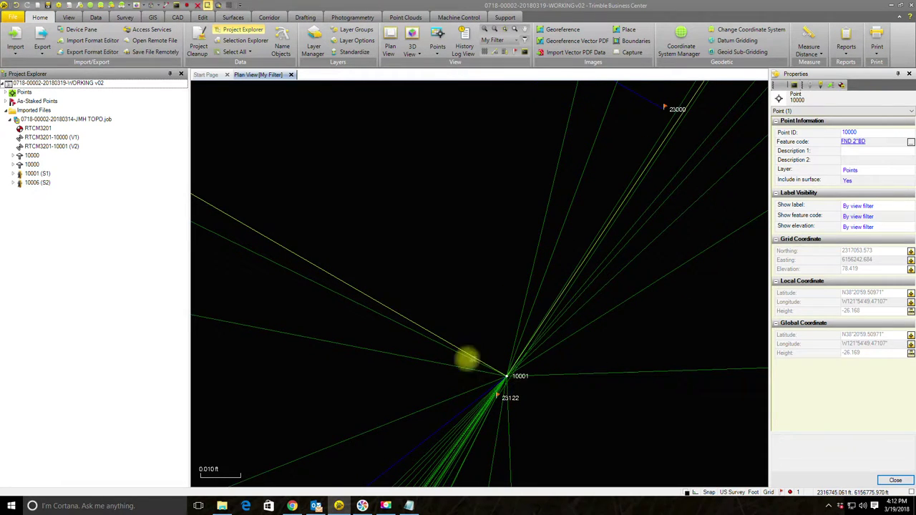
left_click_drag(481, 328, 565, 388)
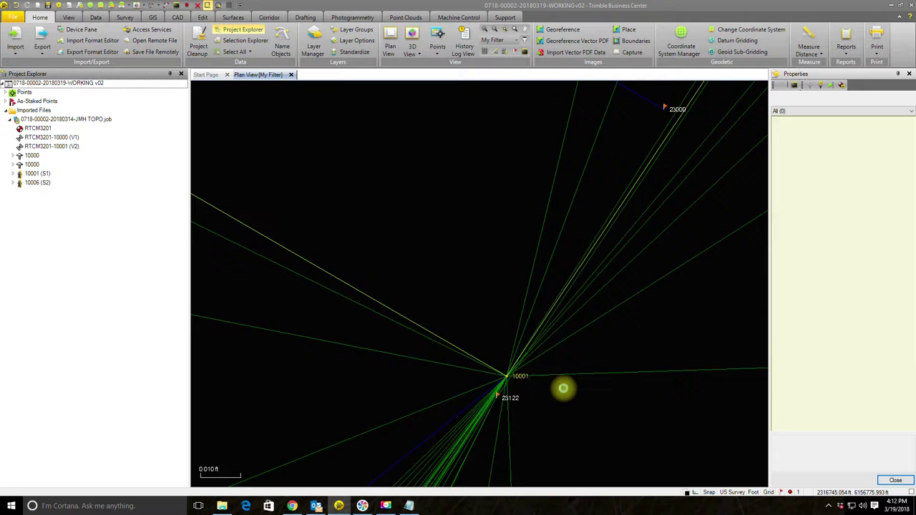
left_click(512, 377)
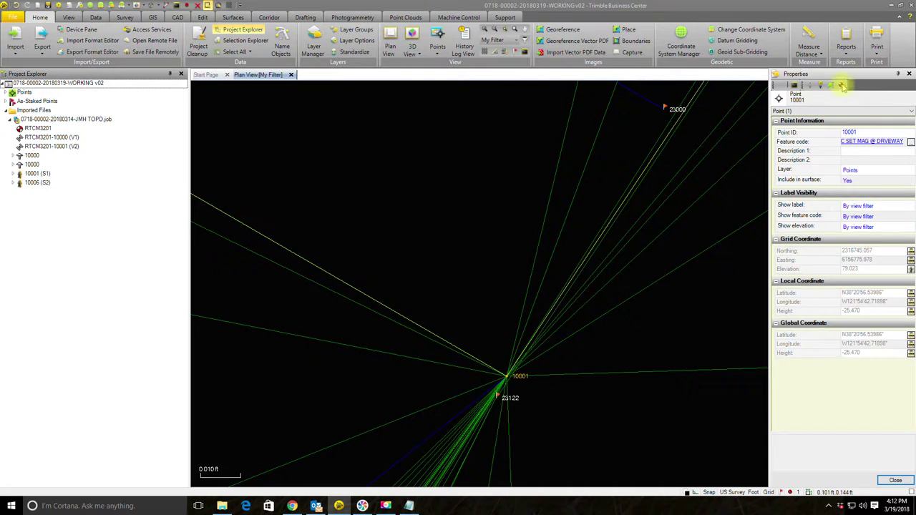
left_click(841, 85)
left_click(904, 163)
left_click(892, 175)
left_click(904, 193)
left_click(866, 205)
left_click(857, 480)
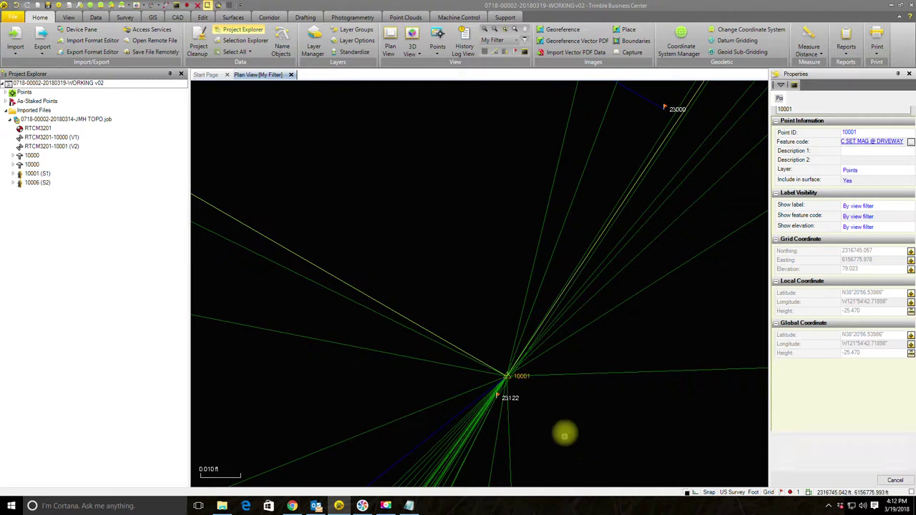
Step: Expand the project's point list and look up point 10002
scroll(462, 272, "down", 5)
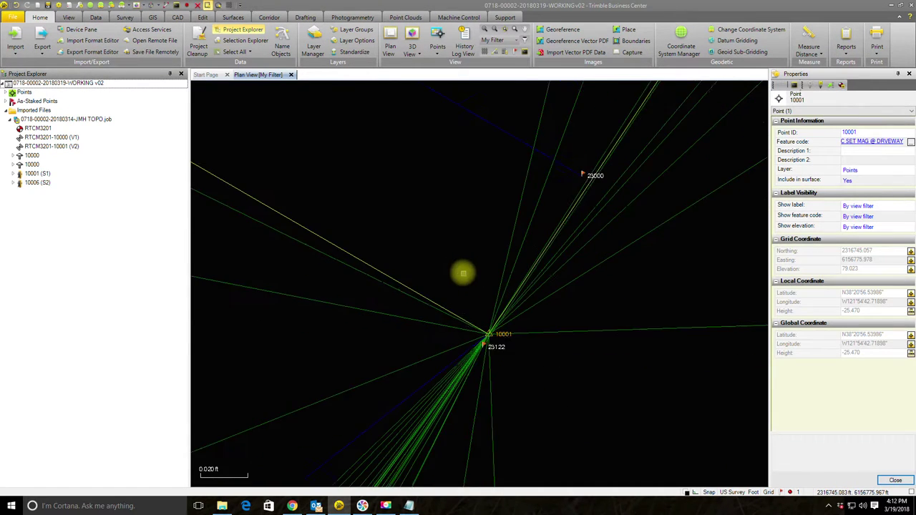
scroll(439, 269, "down", 5)
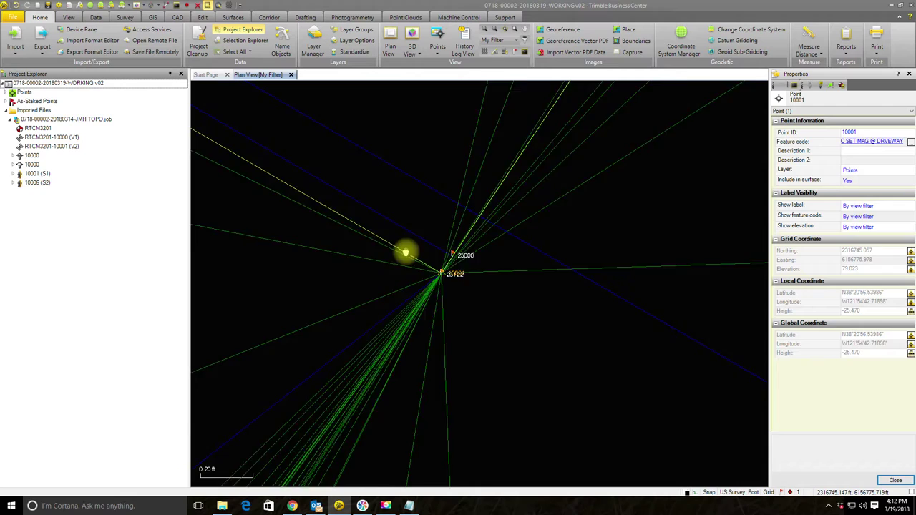
scroll(468, 247, "down", 6)
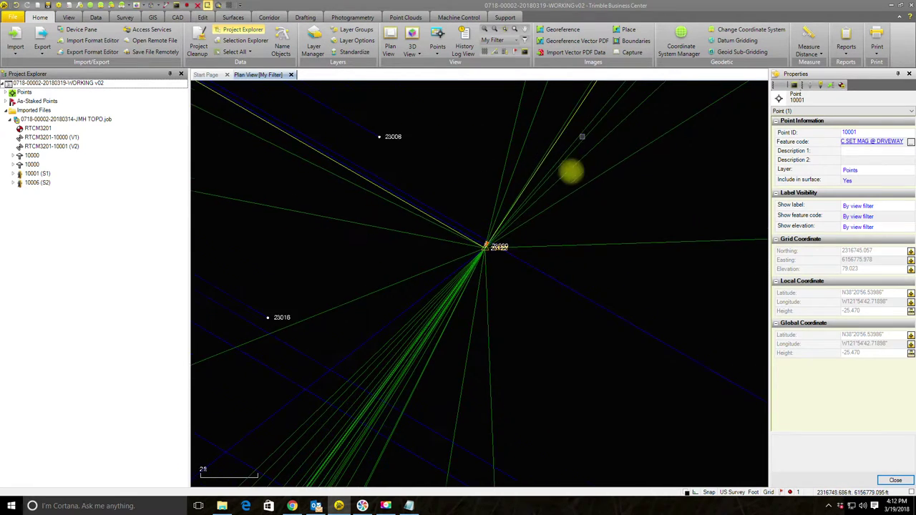
scroll(551, 215, "down", 8)
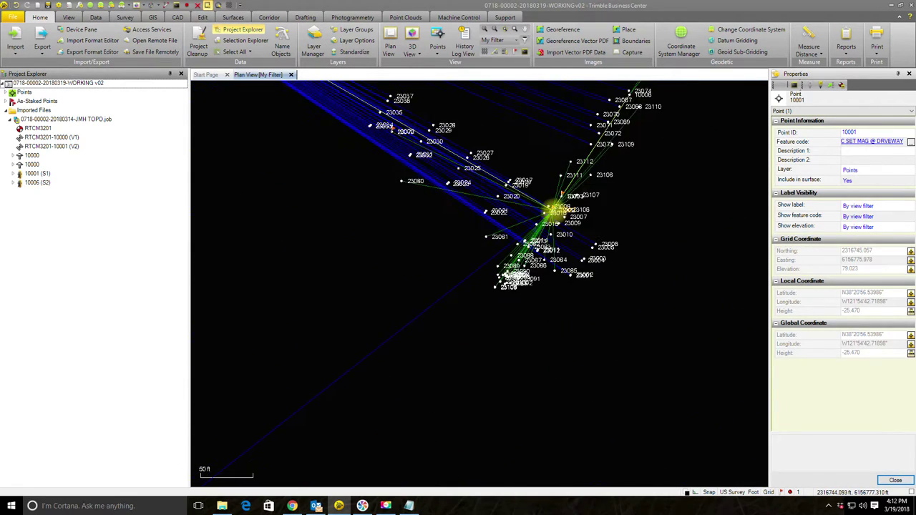
scroll(552, 207, "up", 2)
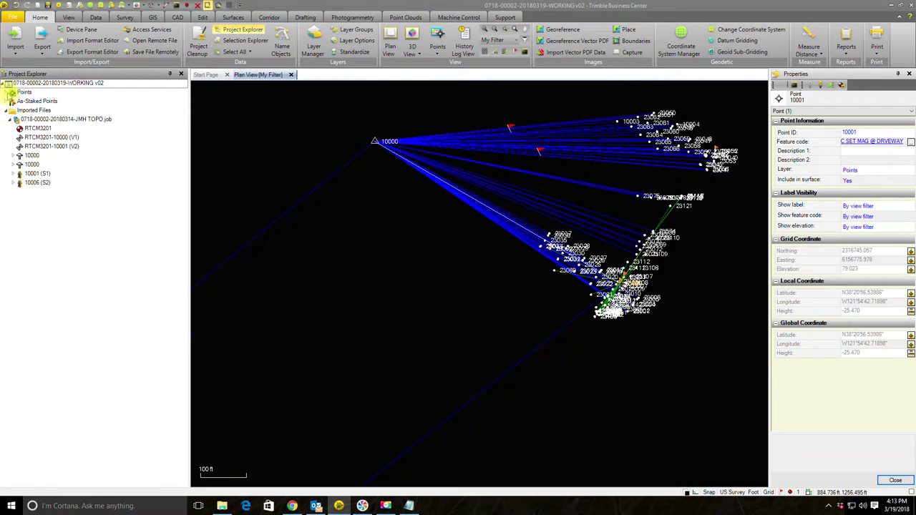
left_click(10, 92)
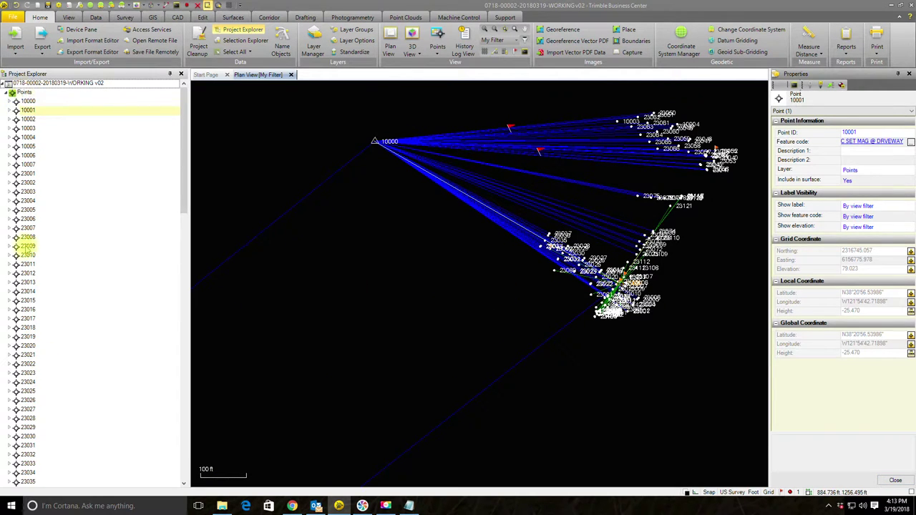
left_click(29, 110)
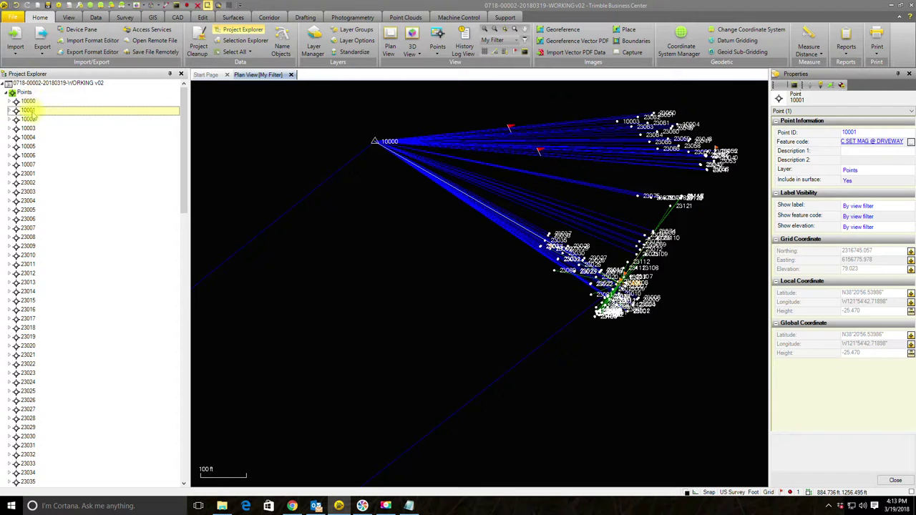
left_click(31, 122)
right_click(32, 121)
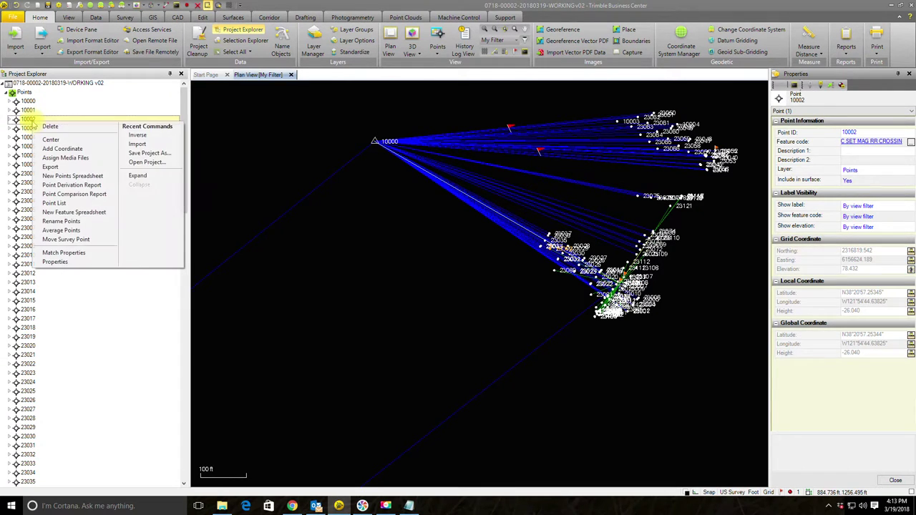
left_click(286, 150)
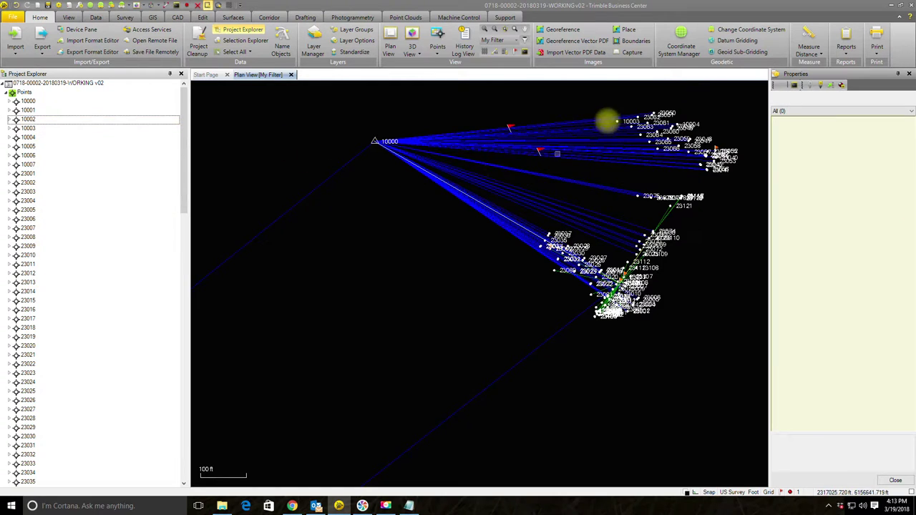
Step: Center the plan view on point 10002 and inspect it beside flagged point 23079
scroll(702, 115, "up", 5)
scroll(700, 121, "up", 2)
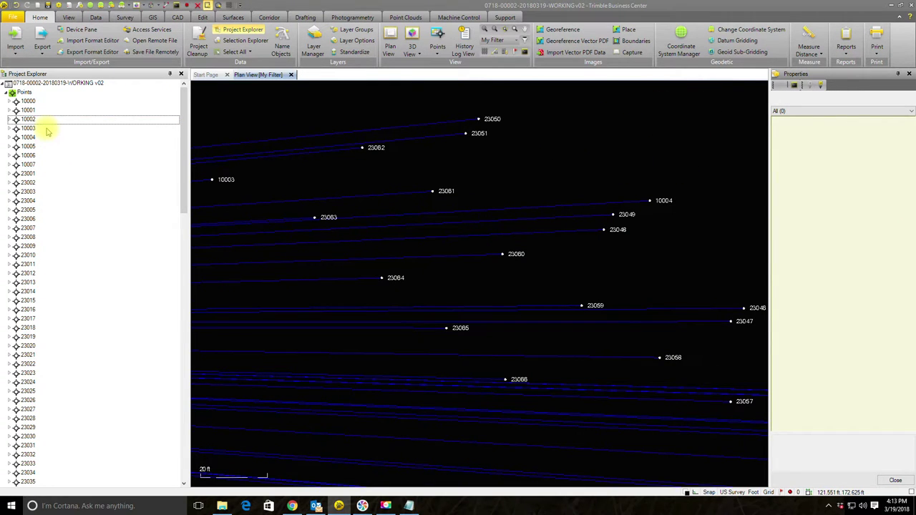
left_click(45, 120)
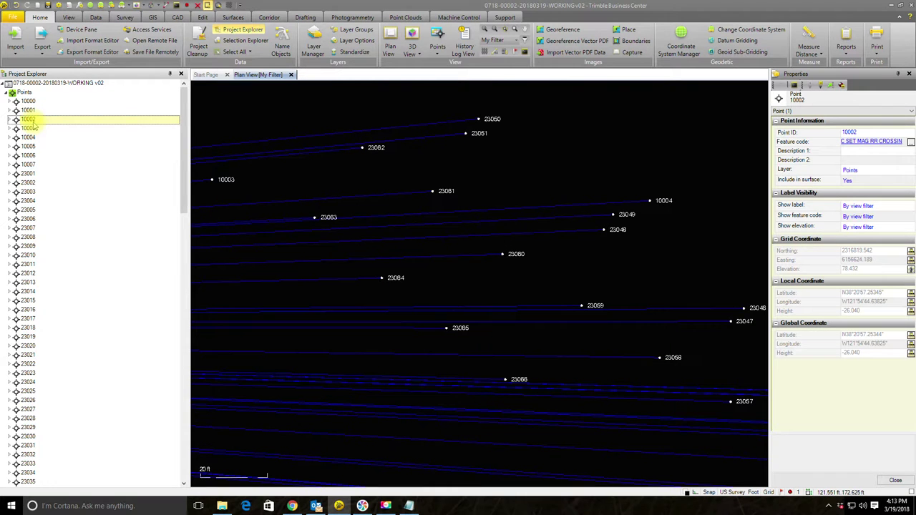
right_click(33, 125)
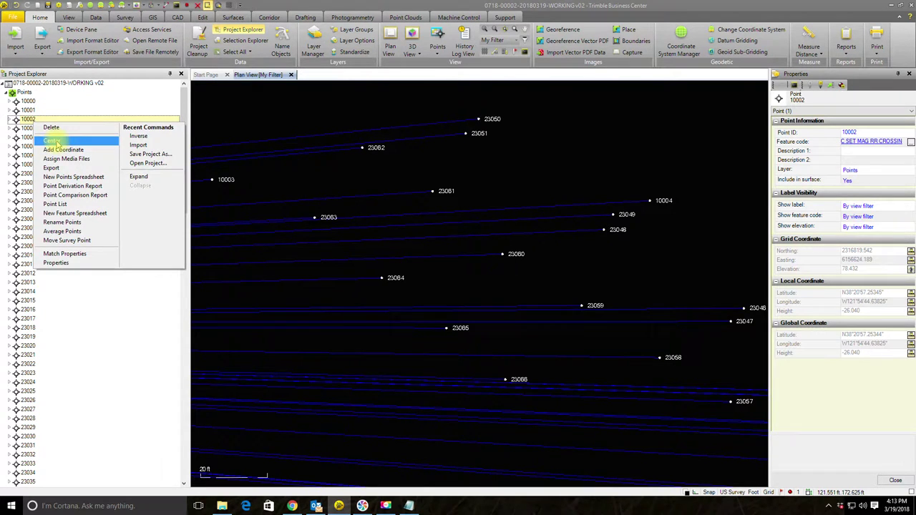
left_click(54, 140)
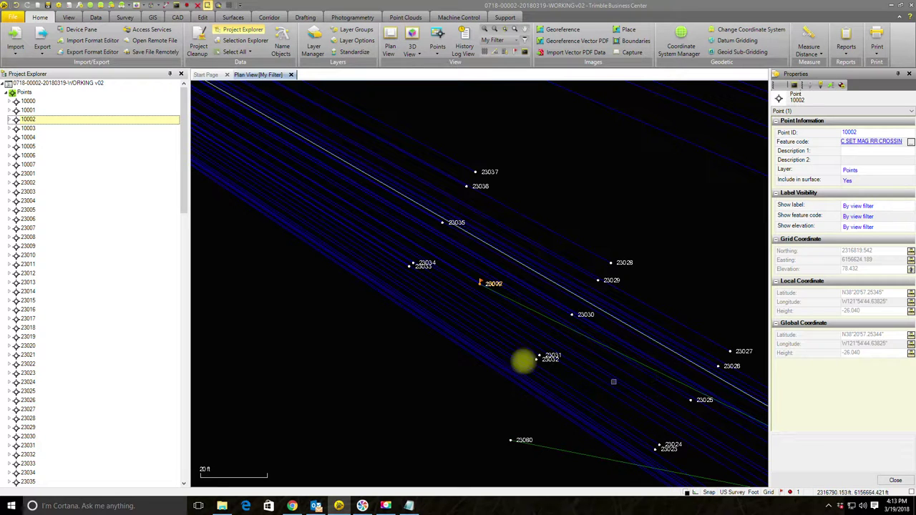
scroll(473, 275, "up", 4)
scroll(450, 264, "up", 8)
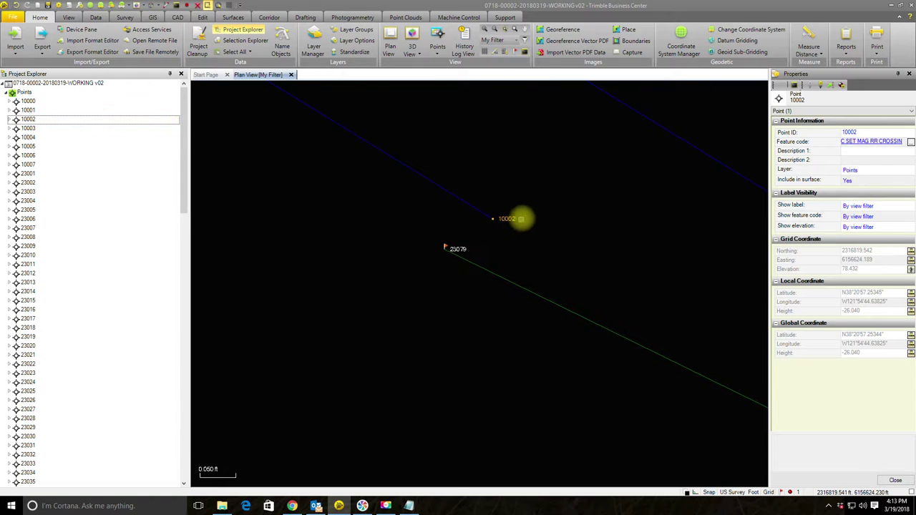
key("Escape")
left_click_drag(492, 191, 529, 236)
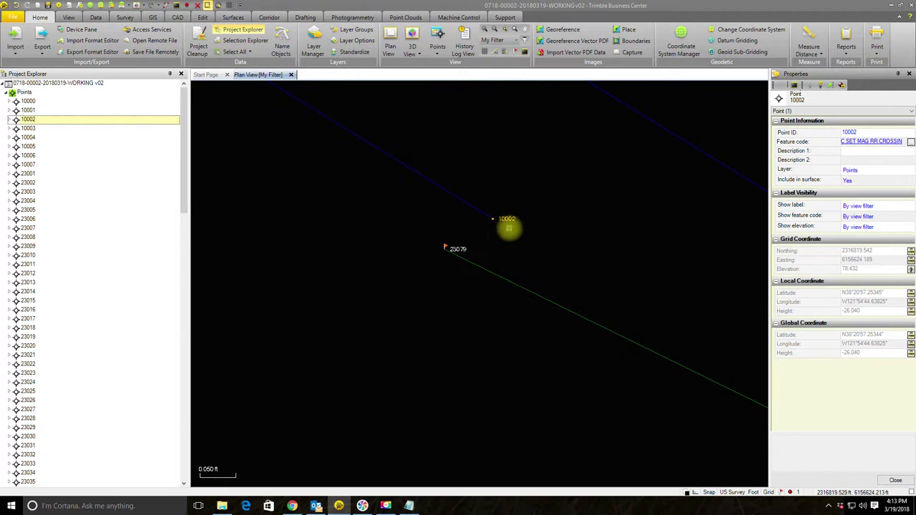
left_click(509, 244)
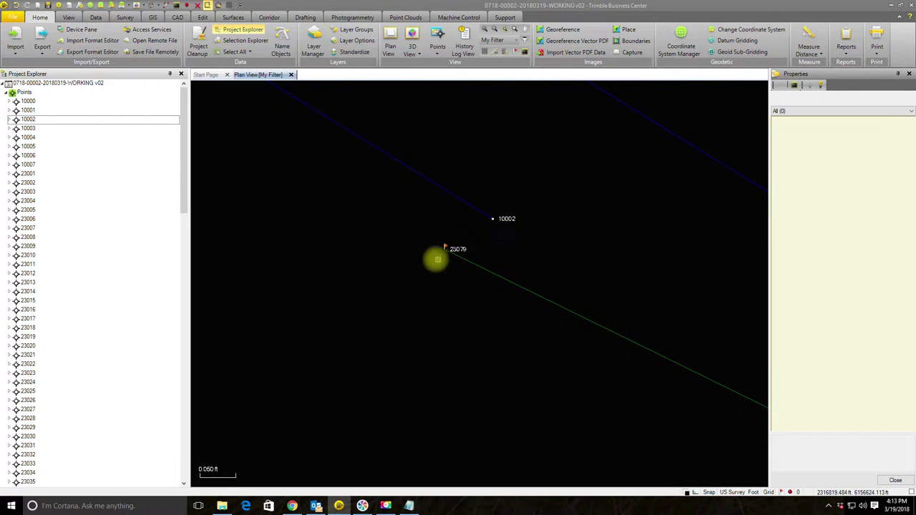
Step: Measure the inverse from point 23079 to point 10002, and close the Inverse command and the properties
left_click(808, 45)
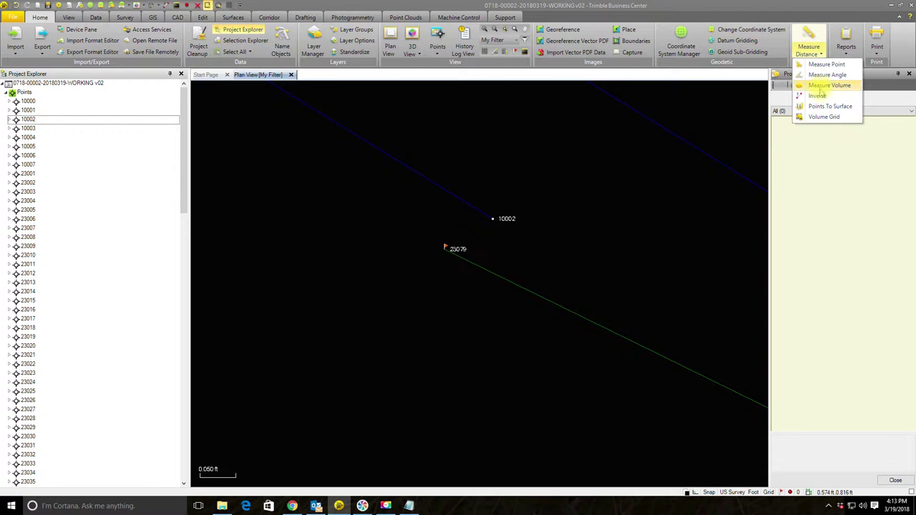
left_click(818, 94)
left_click(444, 247)
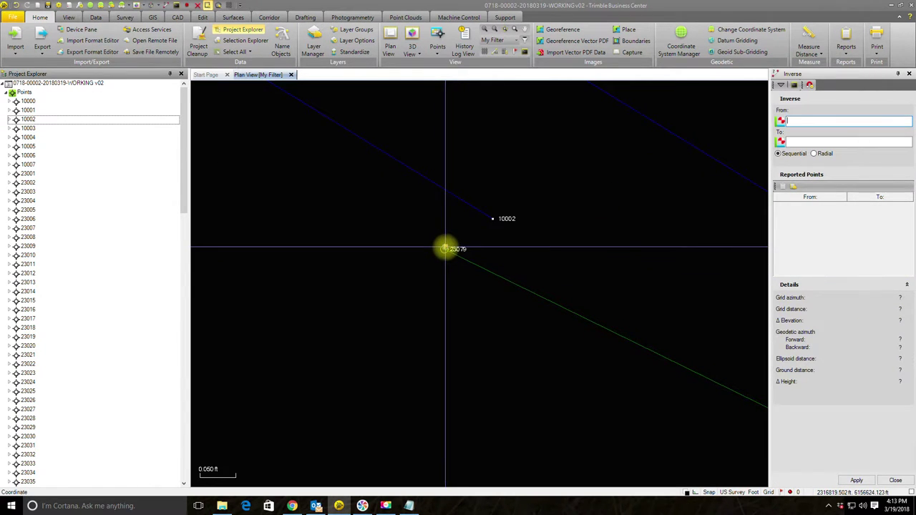
left_click(492, 219)
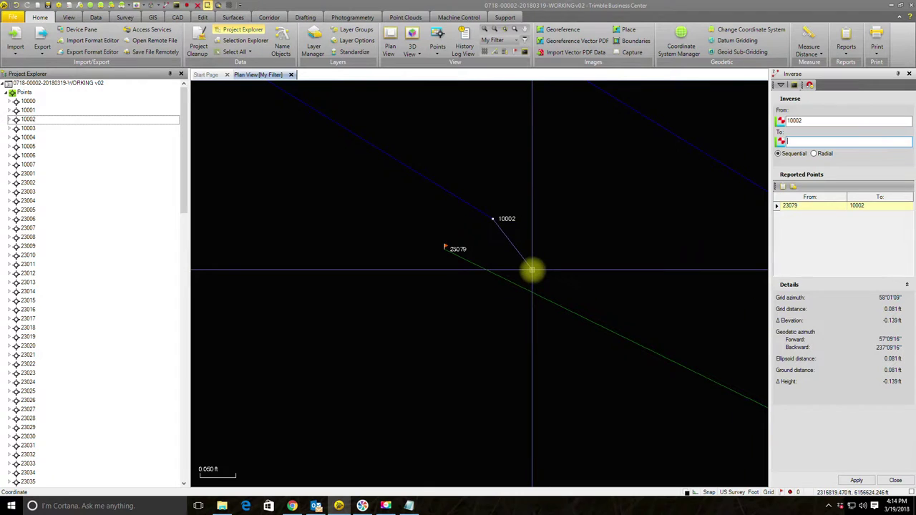
key("Escape")
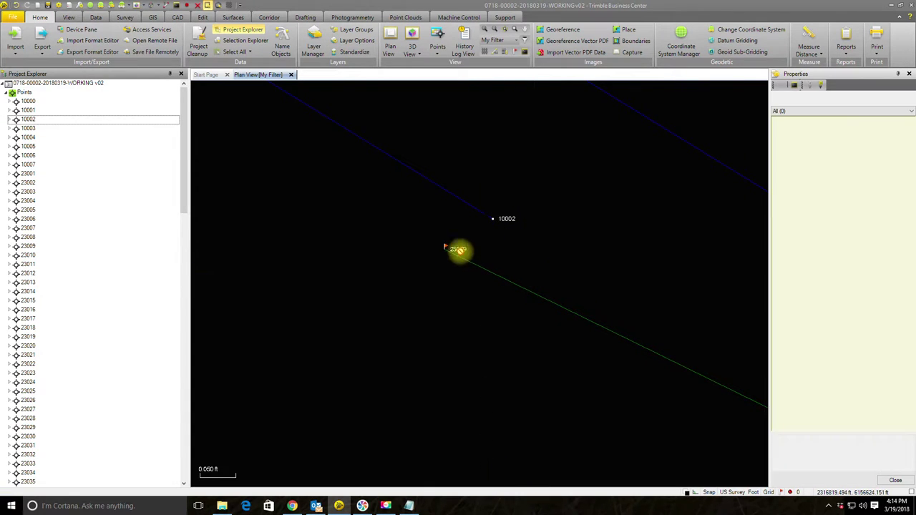
left_click(896, 480)
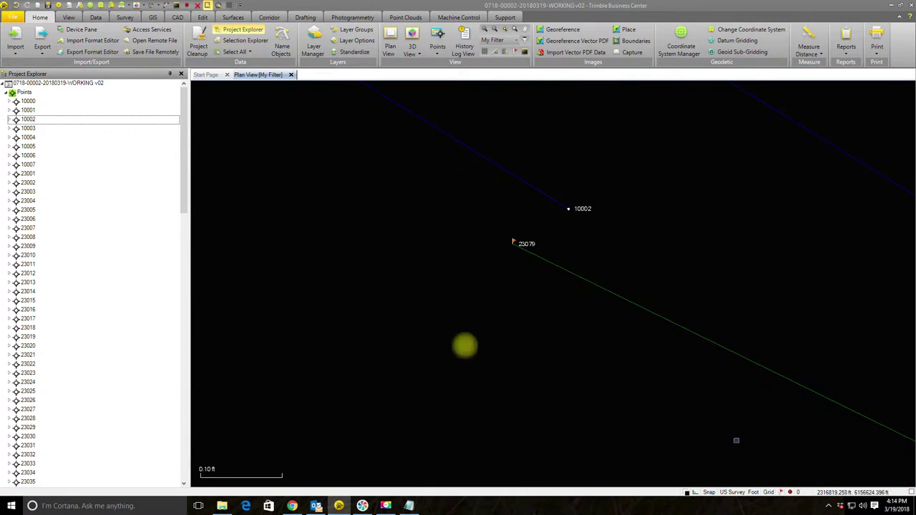
Step: Open the properties of as-staked point 23079 and review its grid and polar deltas to design point 10002
right_click(512, 242)
left_click(578, 425)
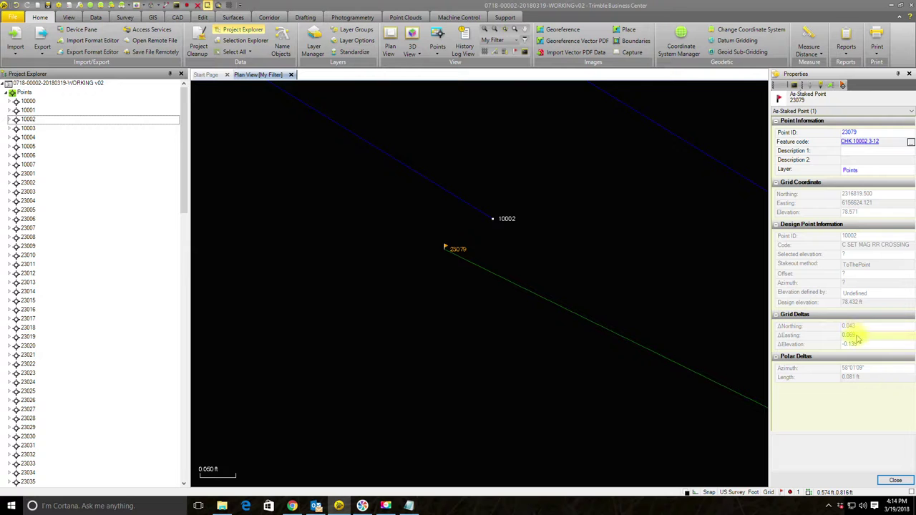
left_click(533, 239)
Step: Add a grid coordinate to point 10002 with Control Quality for both the horizontal position and the elevation
scroll(549, 215, "down", 1)
left_click_drag(481, 197, 558, 251)
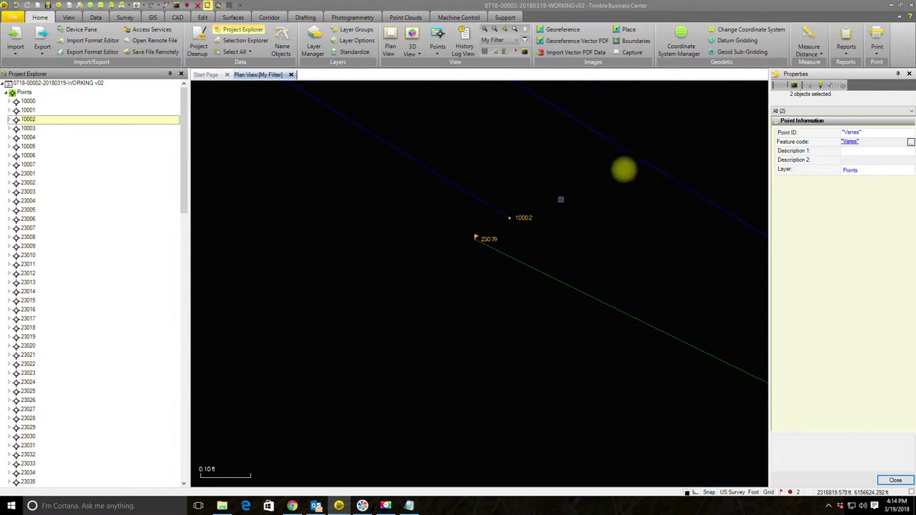
left_click_drag(497, 204, 544, 227)
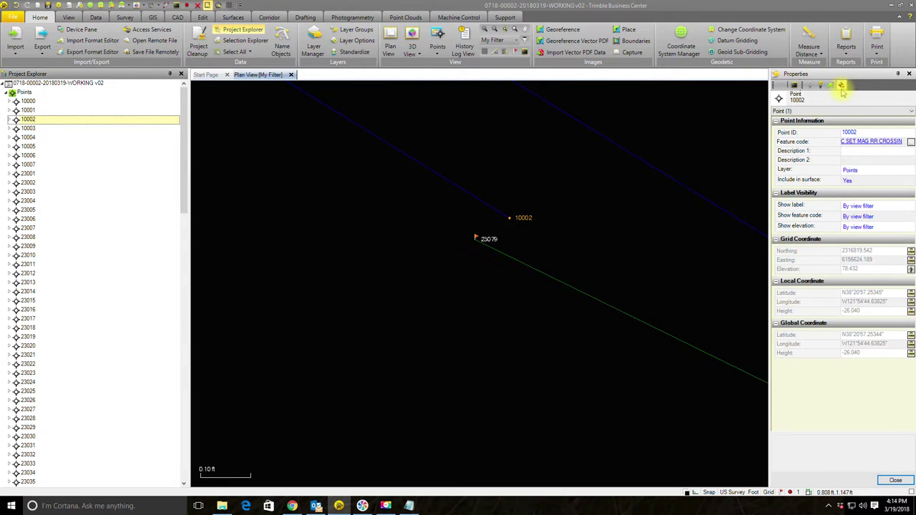
left_click(842, 86)
left_click(904, 163)
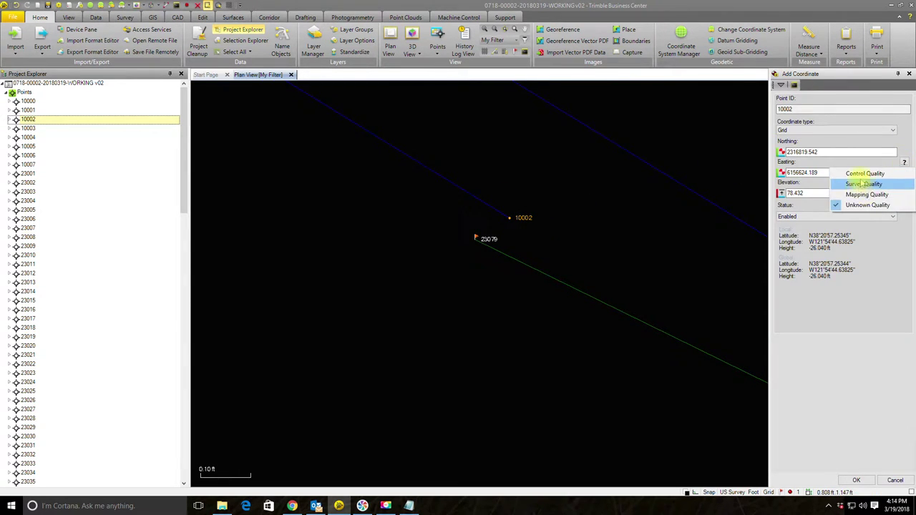
left_click(864, 184)
left_click(904, 193)
left_click(864, 217)
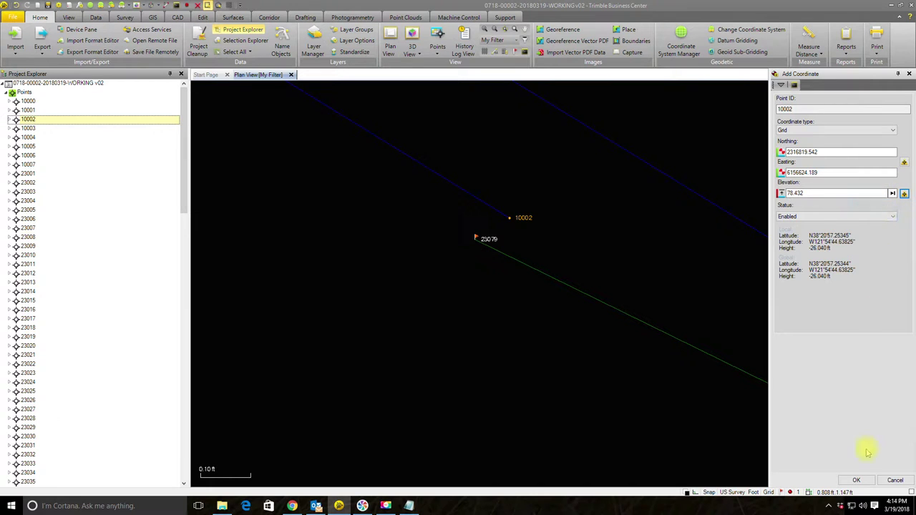
left_click(856, 480)
left_click(522, 255)
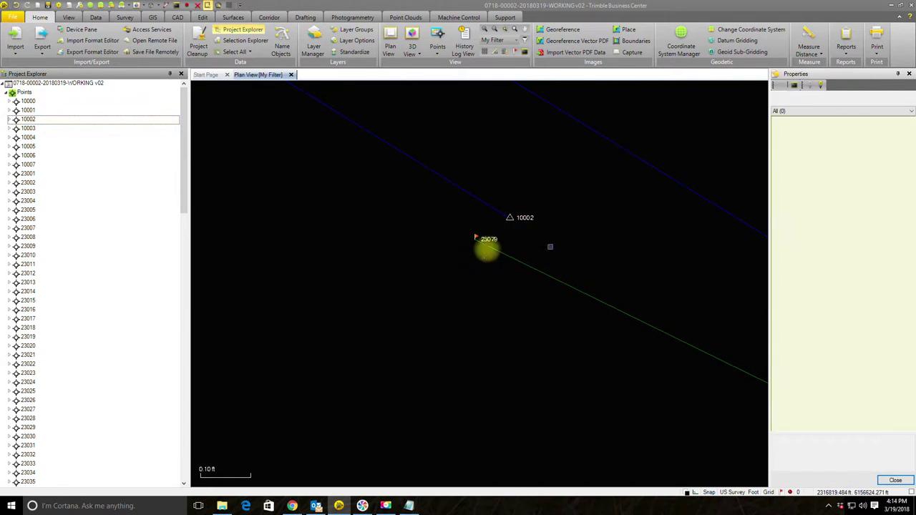
Step: Center the plan view on point 10003 and check for a flagged check shot beside it
right_click(28, 129)
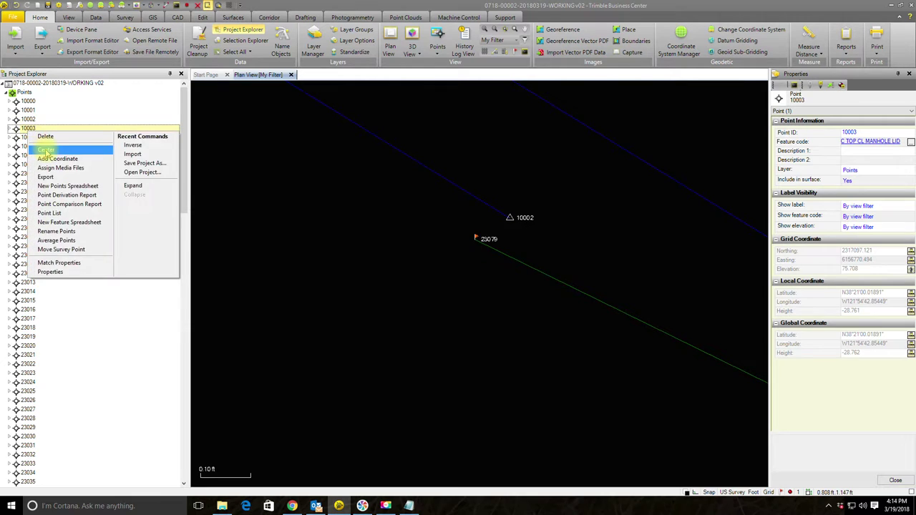
left_click(47, 151)
scroll(497, 269, "down", 5)
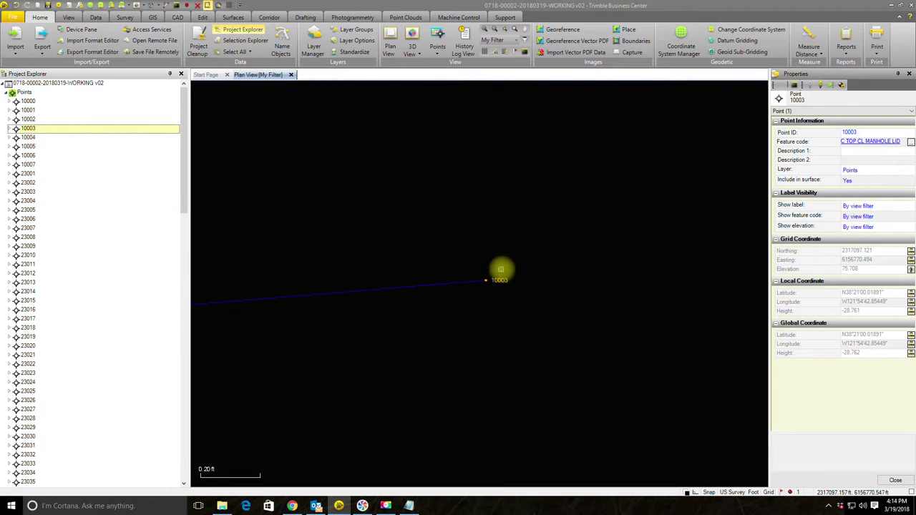
scroll(509, 295, "up", 5)
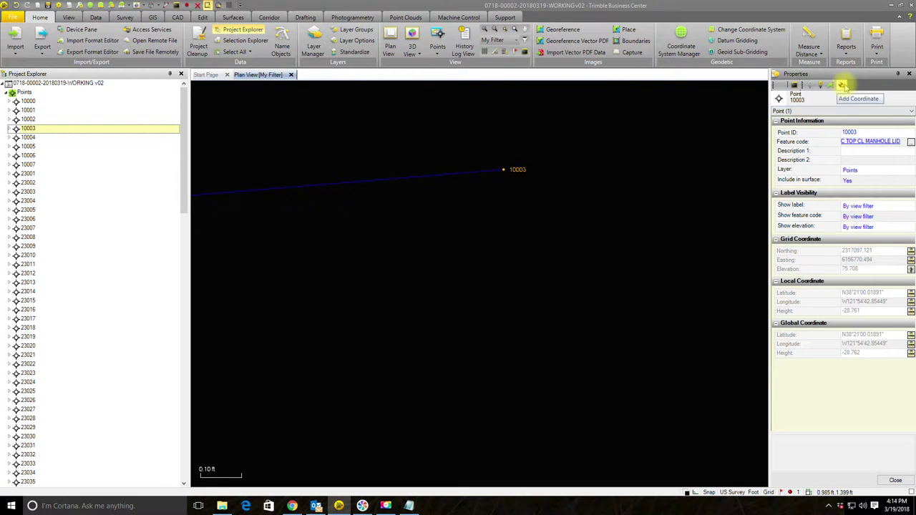
Step: Add a grid coordinate to point 10003 with Control Quality for both the horizontal position and the elevation
left_click(842, 86)
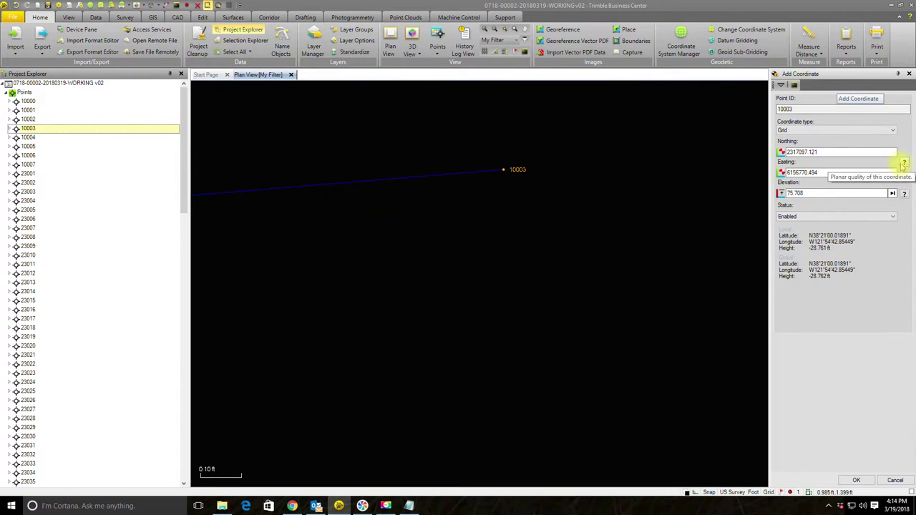
left_click(905, 164)
left_click(867, 174)
left_click(893, 193)
left_click(888, 207)
left_click(856, 481)
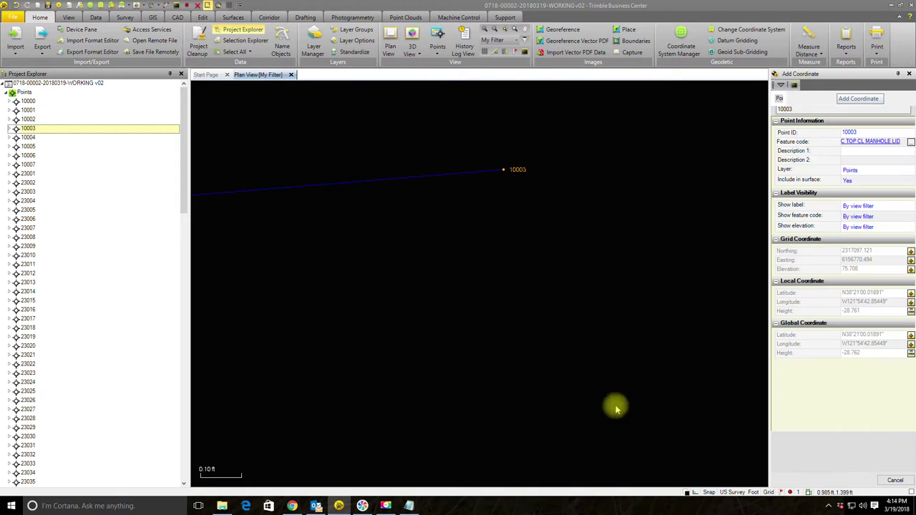
Step: Close the properties and examine the measured points surrounding control point 10003
scroll(530, 258, "down", 3)
left_click(860, 99)
scroll(401, 306, "down", 1)
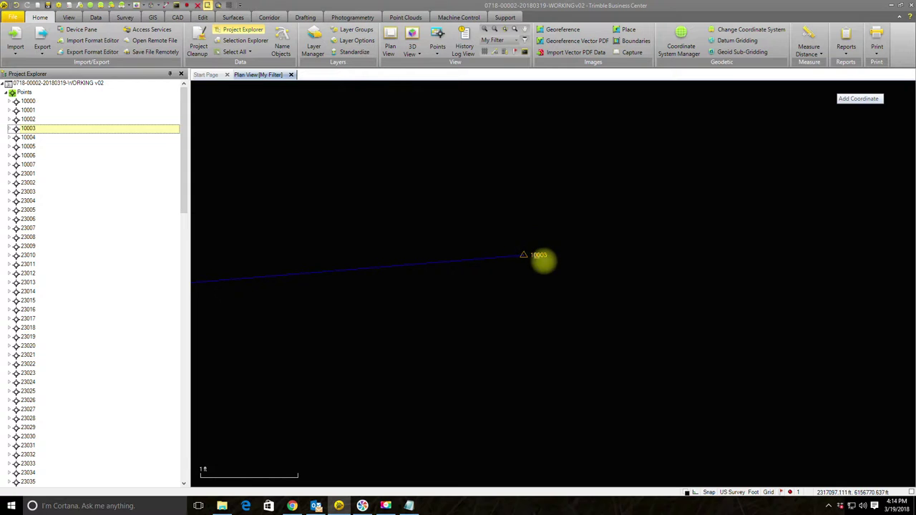
scroll(546, 264, "down", 2)
scroll(537, 263, "down", 1)
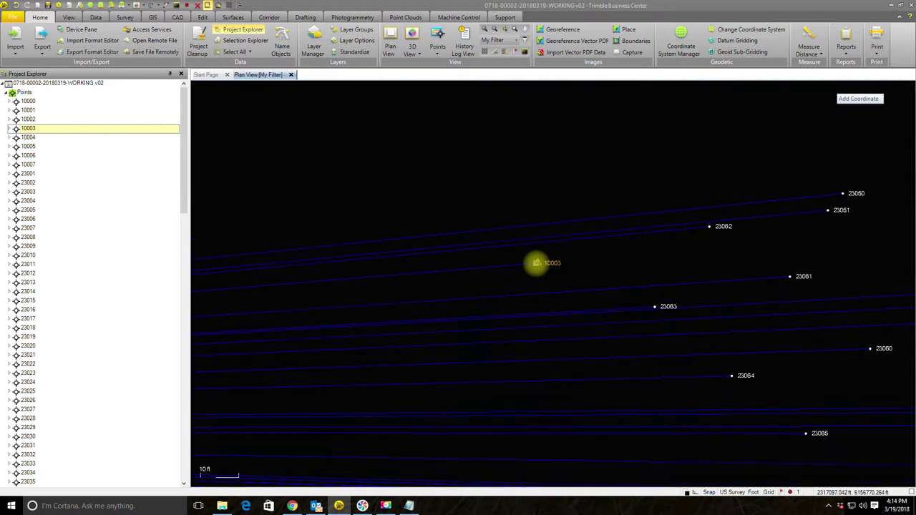
Step: Center the plan view back on point 10002 and examine it up close with its check shot 23079
left_click(60, 120)
right_click(60, 122)
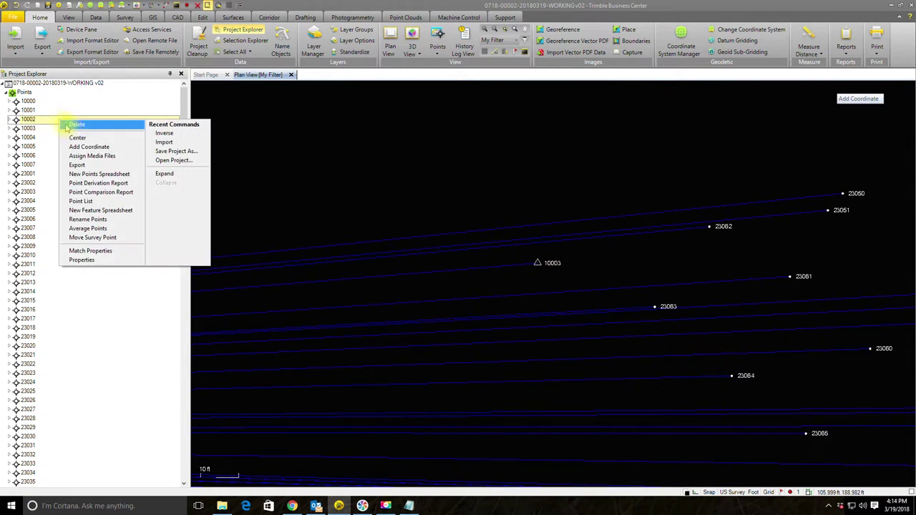
left_click(78, 137)
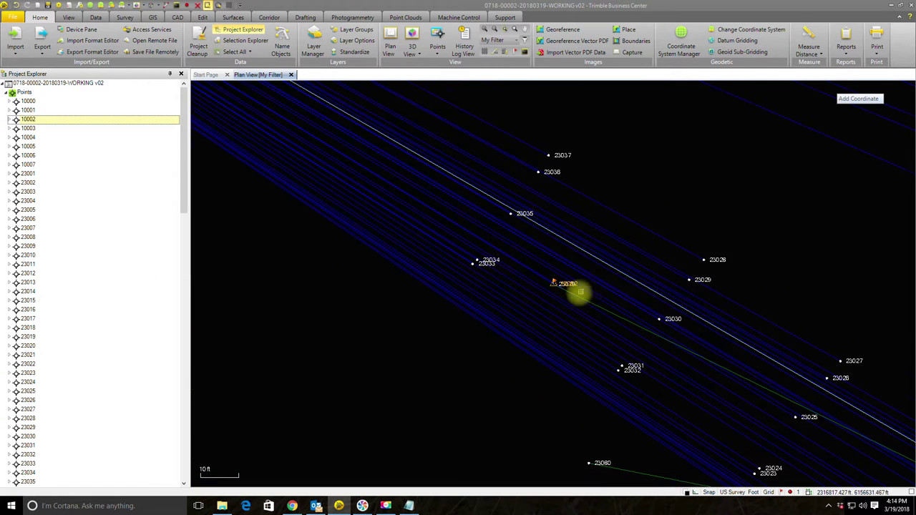
scroll(578, 291, "up", 3)
scroll(436, 213, "up", 10)
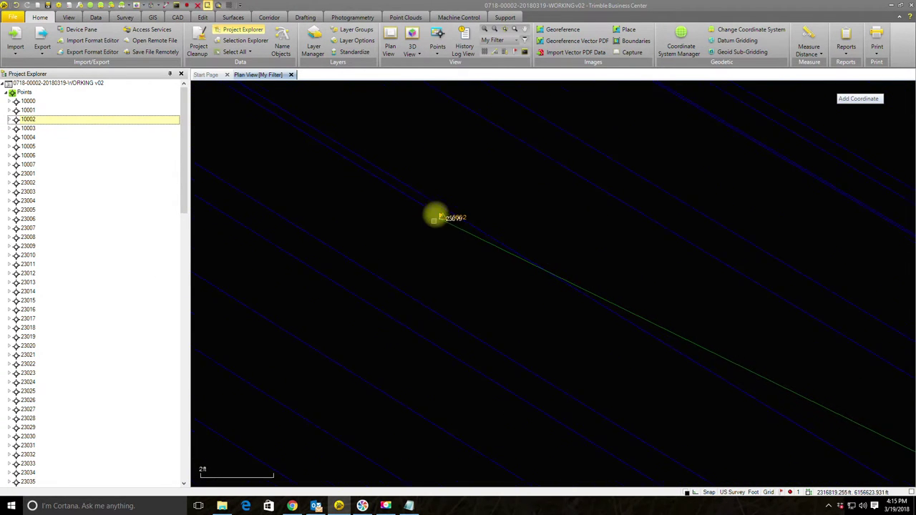
Step: Return the plan view to point 10003 and recheck its surroundings for a check shot
right_click(29, 129)
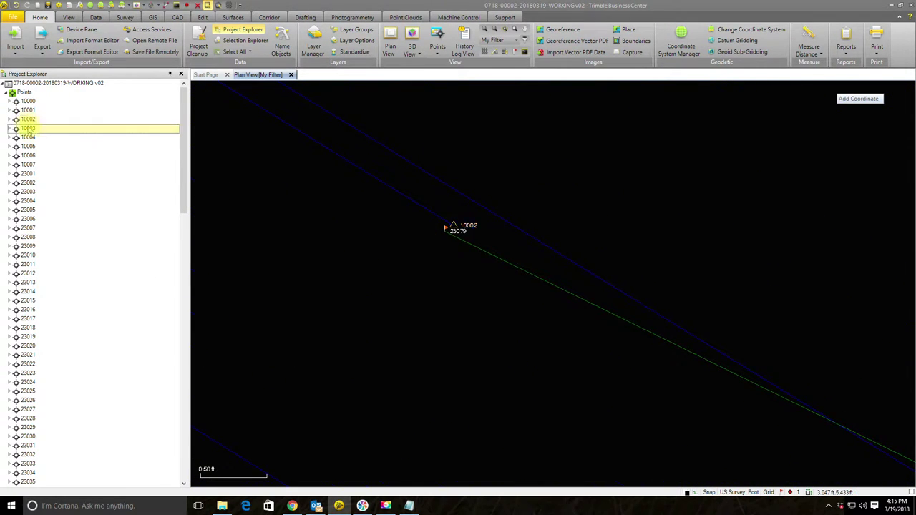
left_click(42, 146)
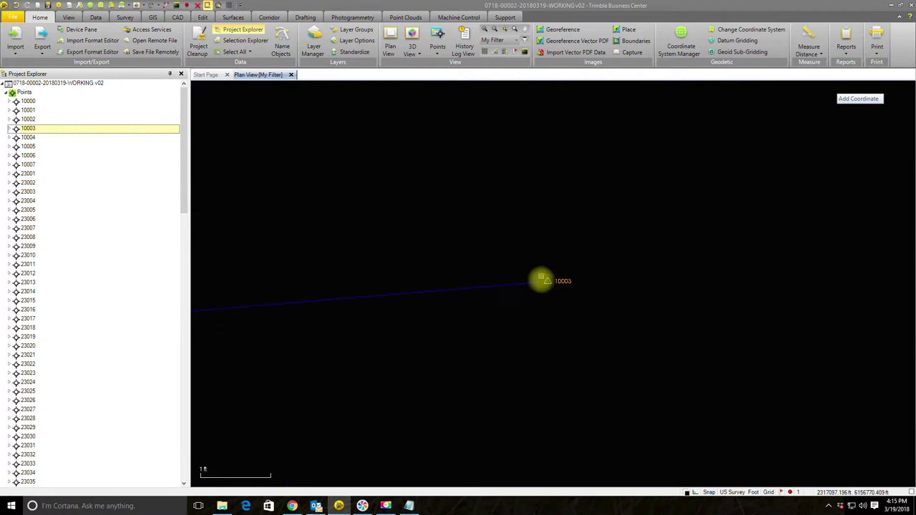
scroll(544, 277, "down", 2)
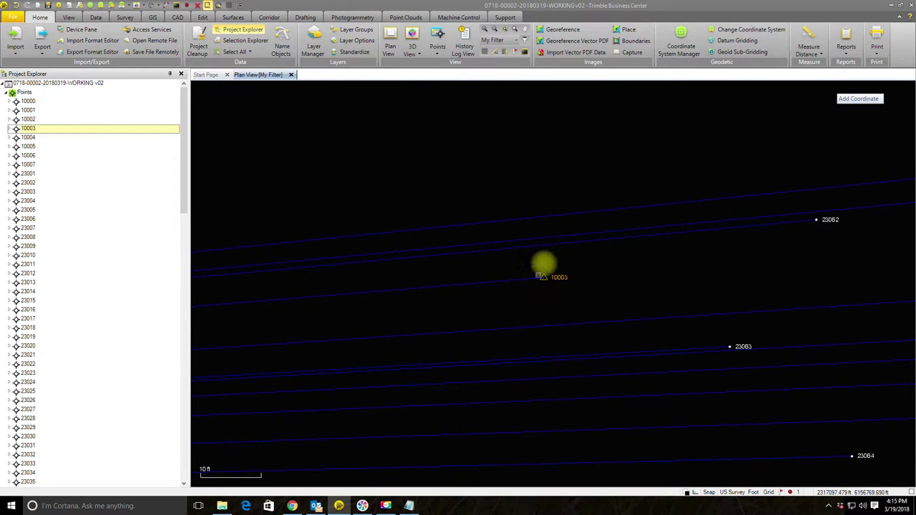
Step: Center the plan view on point 10004 and review the properties of the point and its RTK vector from 10000
right_click(30, 138)
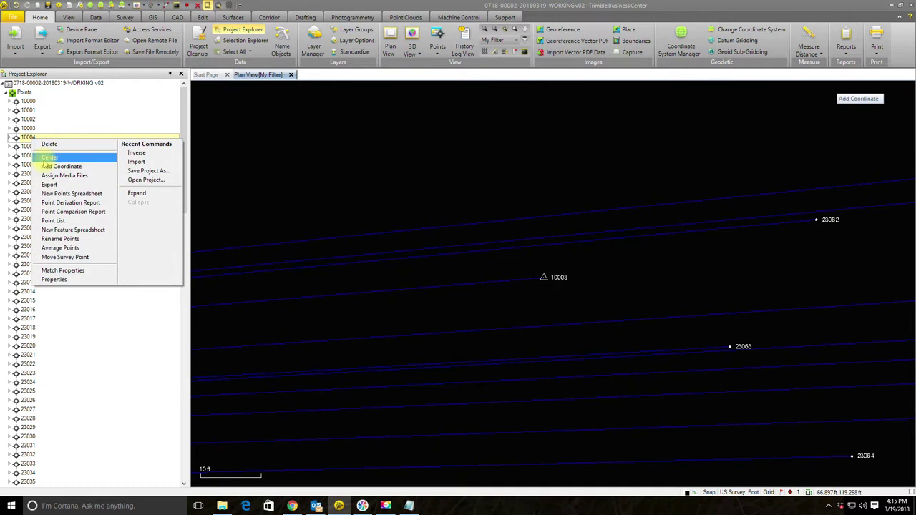
left_click(49, 157)
scroll(563, 286, "up", 3)
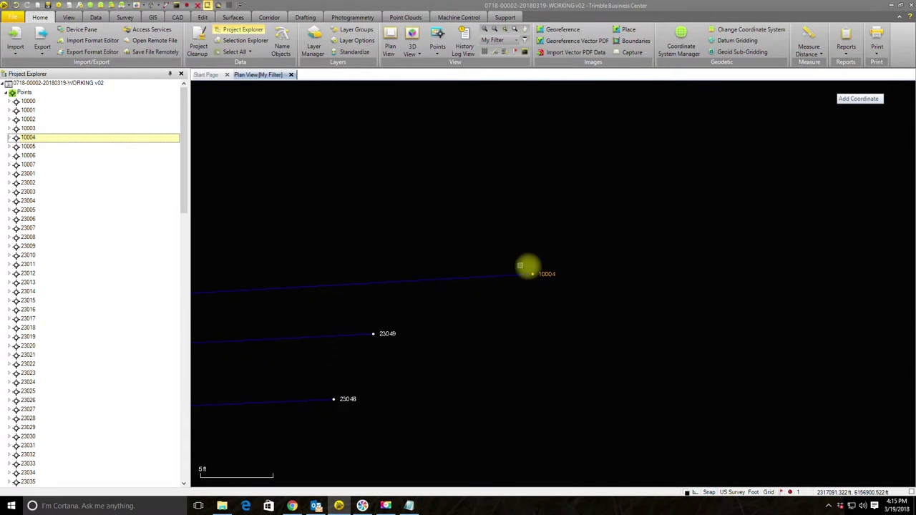
right_click(544, 275)
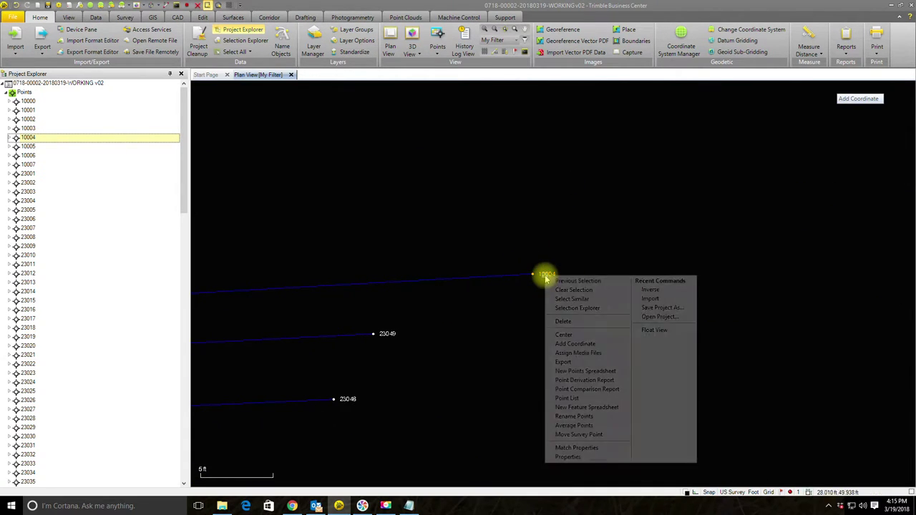
left_click(591, 457)
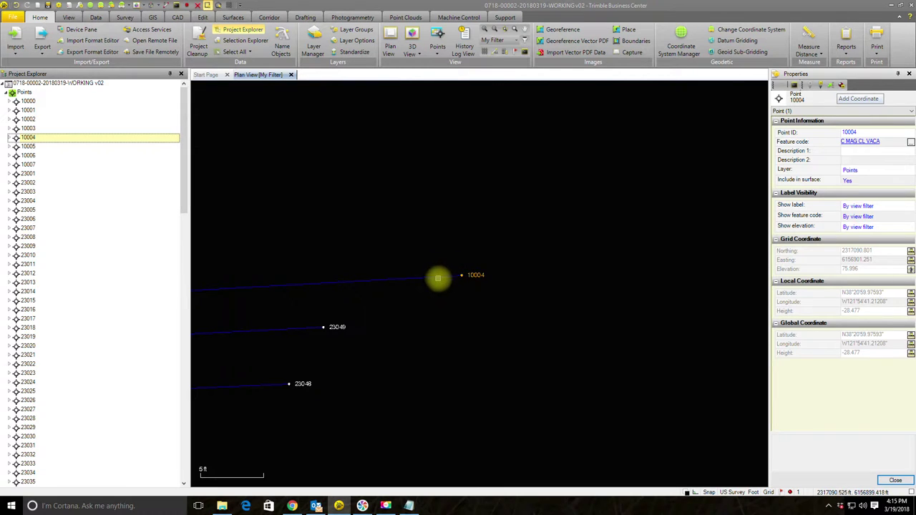
left_click(436, 276)
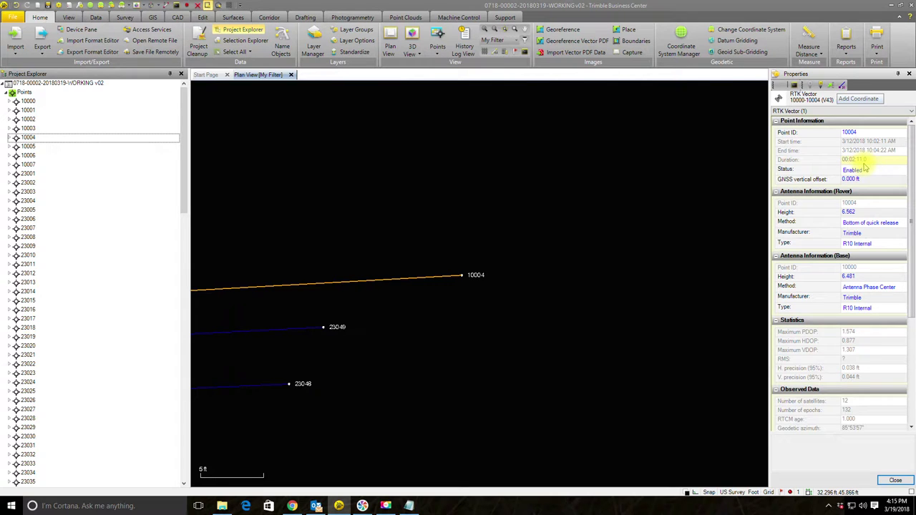
Step: Add a grid coordinate to point 10004 with Control Quality for both the horizontal position and the elevation
left_click_drag(427, 262, 553, 312)
right_click(476, 276)
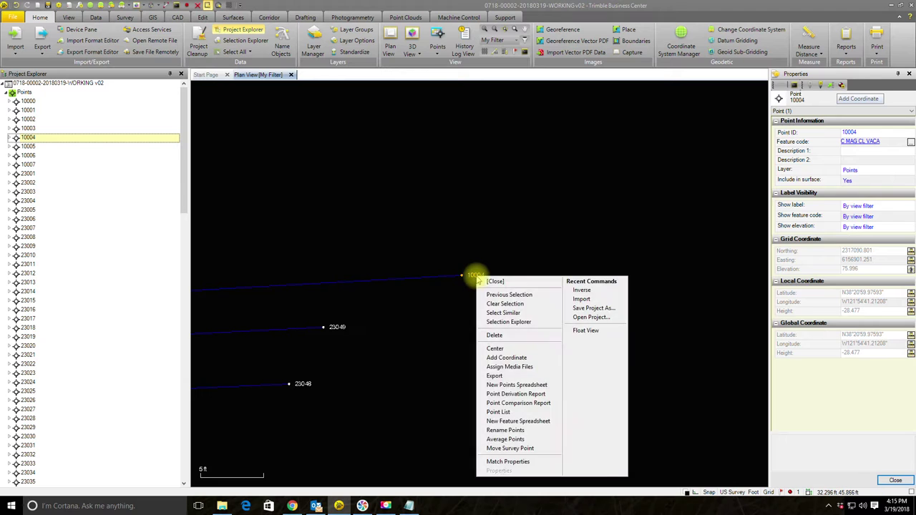
left_click(858, 98)
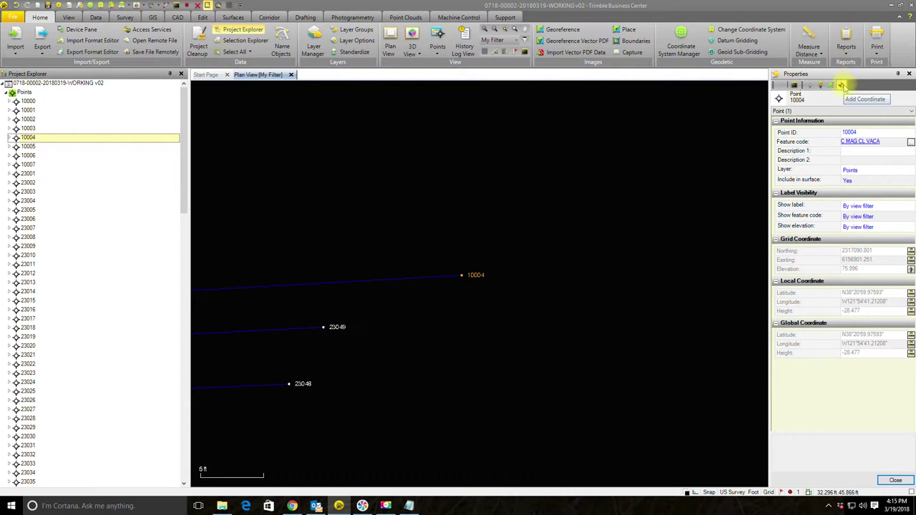
left_click(900, 172)
left_click(881, 174)
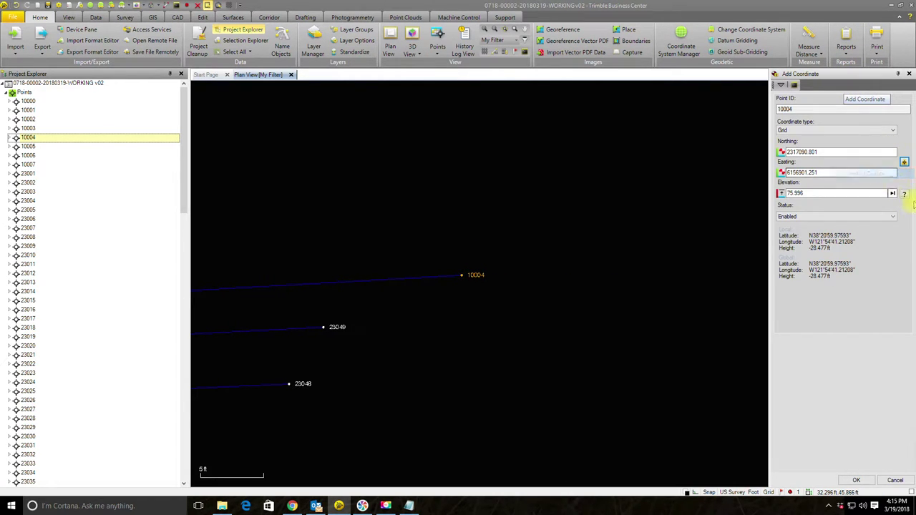
left_click(904, 194)
left_click(866, 205)
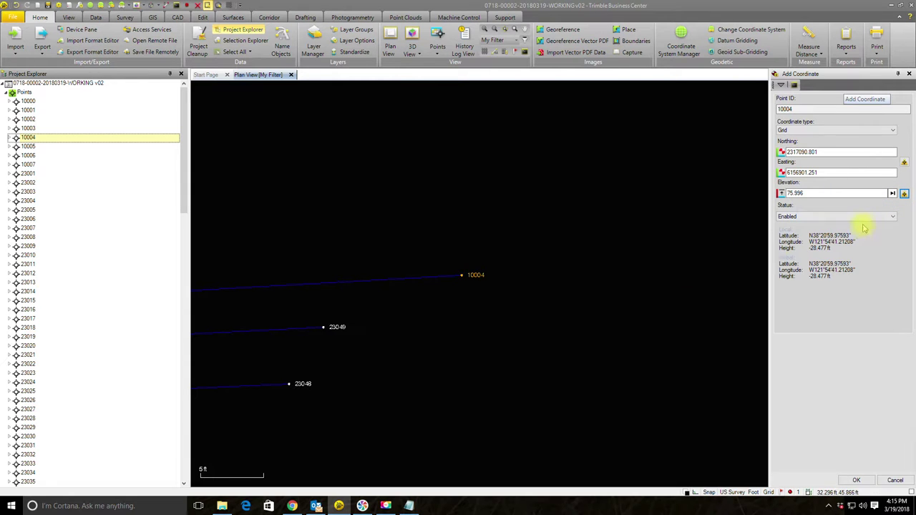
left_click(857, 480)
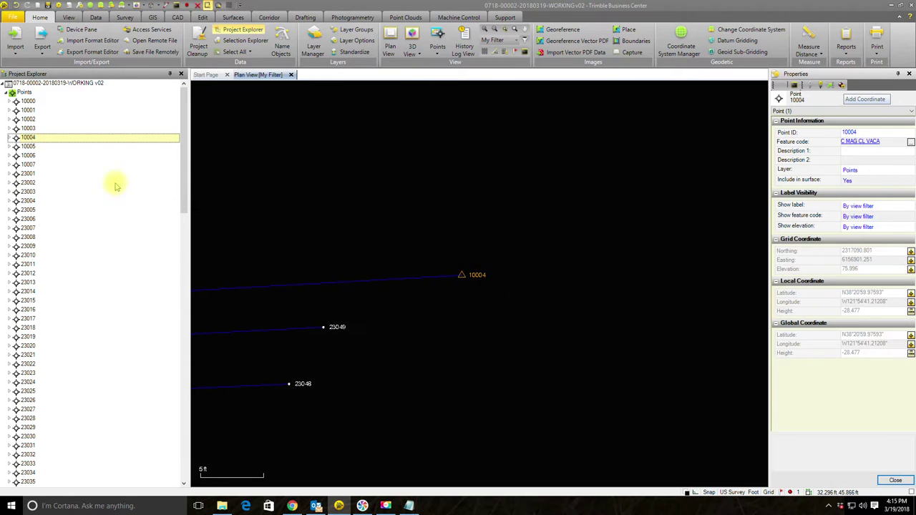
Step: Center the plan view on point 10005
right_click(39, 147)
left_click(49, 165)
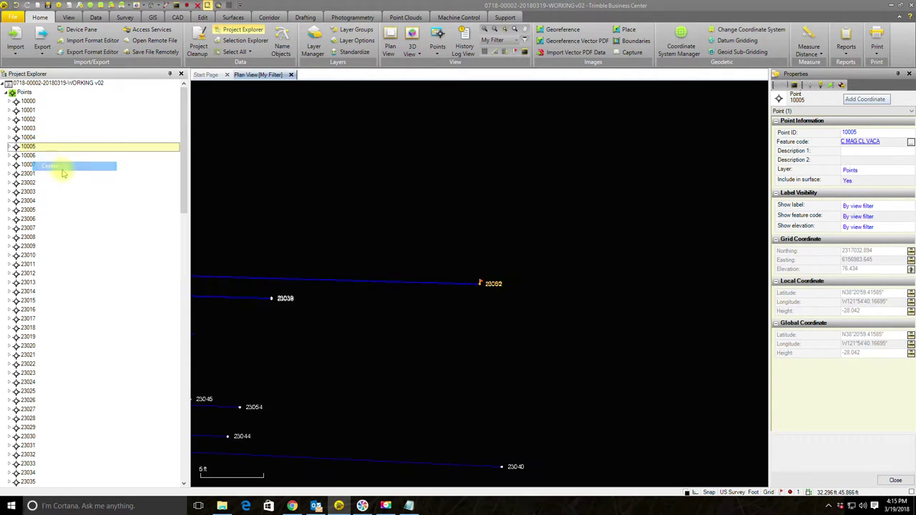
Step: Measure the inverse from check shot 23052 to point 10005
scroll(472, 267, "up", 3)
scroll(579, 256, "up", 3)
key("Escape")
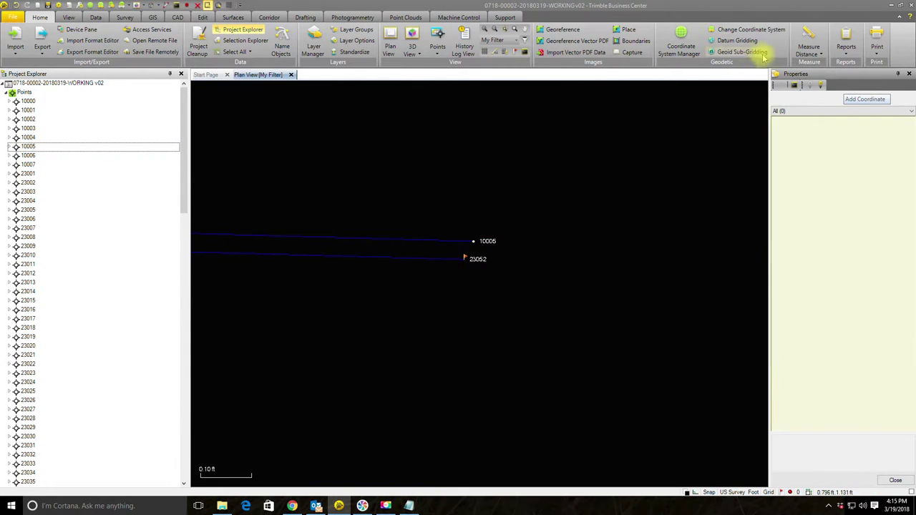
left_click(808, 48)
left_click(818, 100)
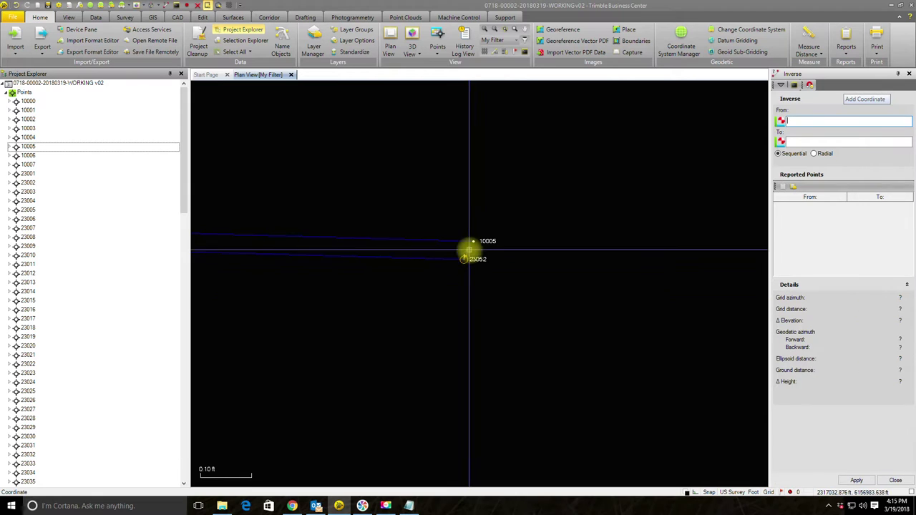
left_click(465, 257)
left_click(472, 241)
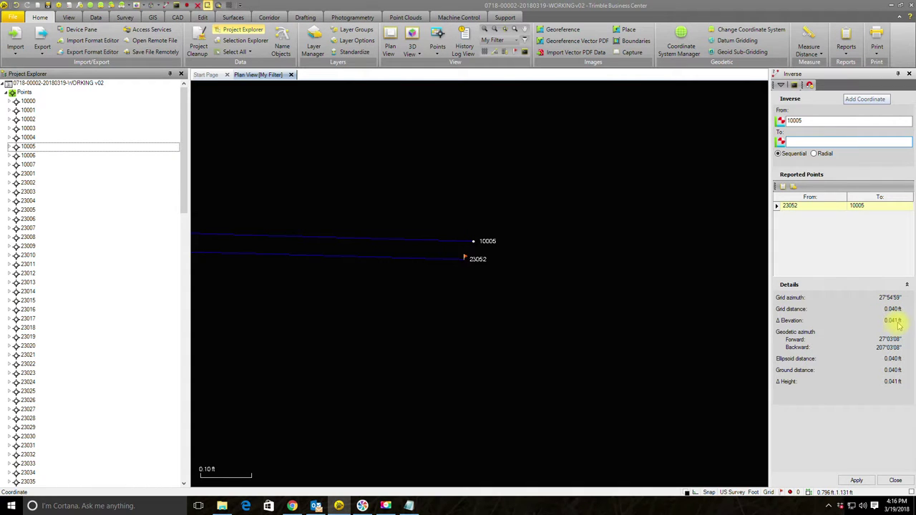
key("Escape")
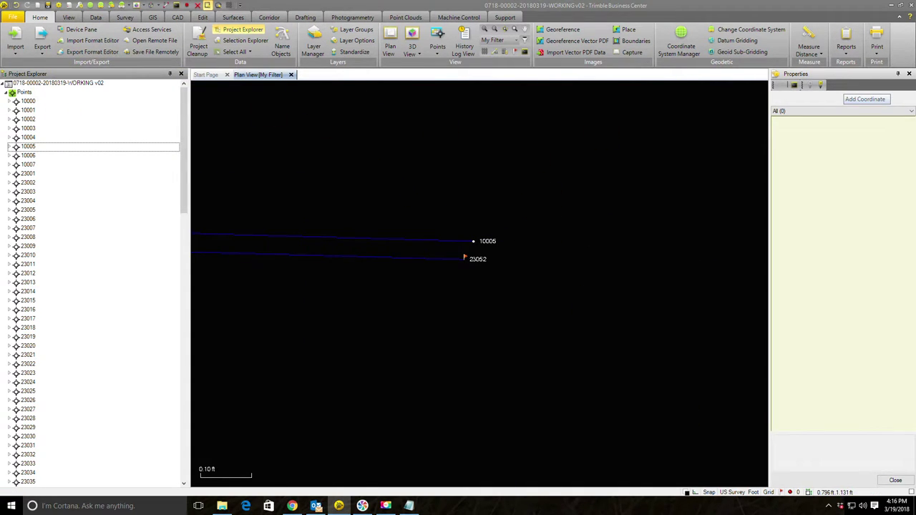
left_click(895, 481)
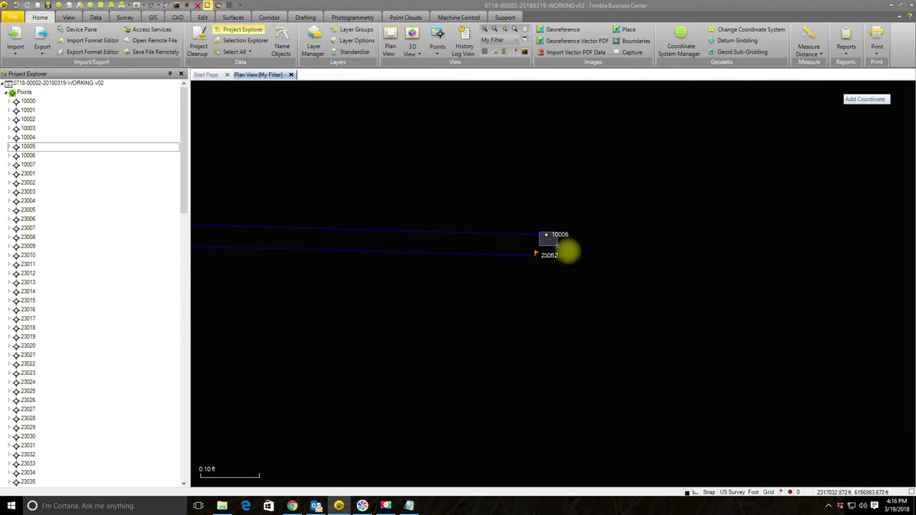
Step: Add a grid coordinate to point 10005 with Control Quality for both the horizontal position and the elevation
left_click(557, 238)
right_click(557, 239)
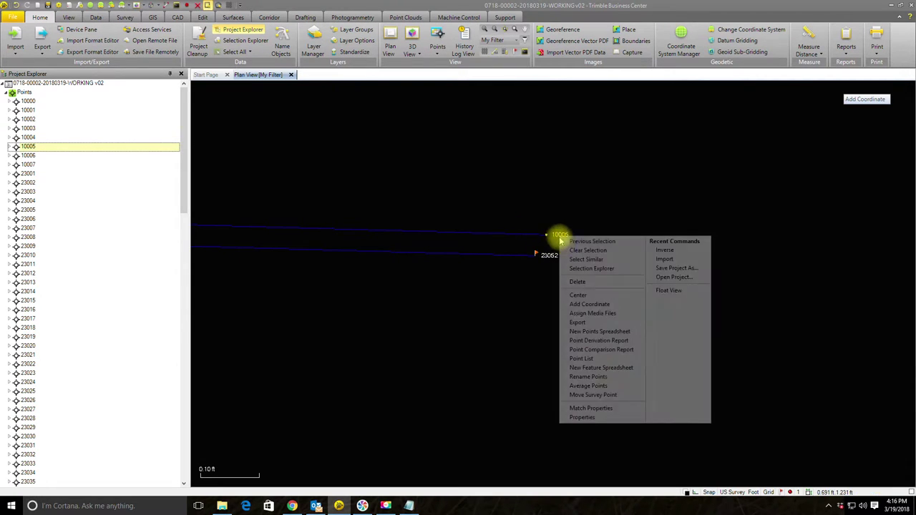
left_click(615, 416)
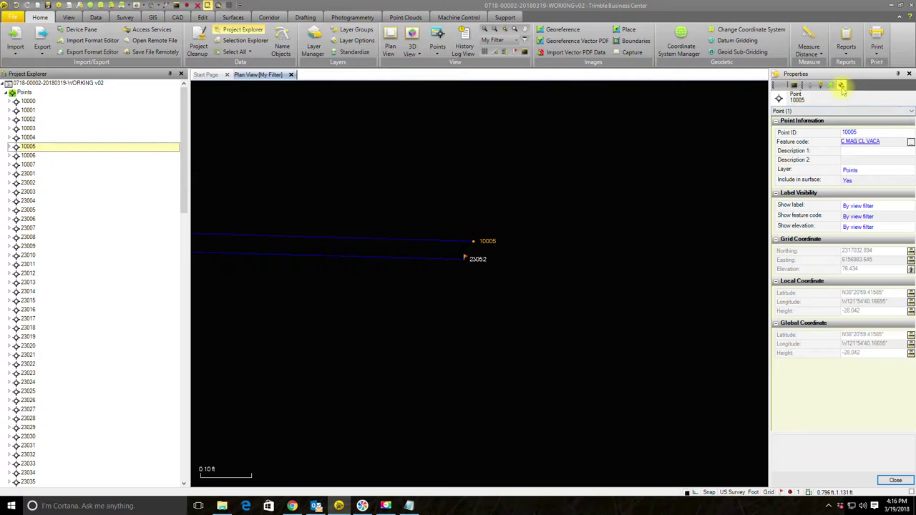
left_click(842, 86)
left_click(903, 163)
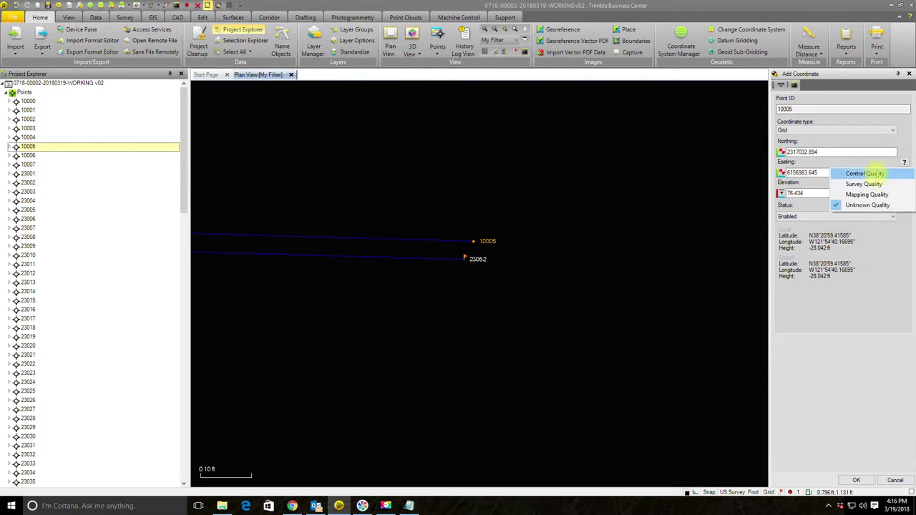
left_click(875, 173)
left_click(904, 193)
left_click(873, 204)
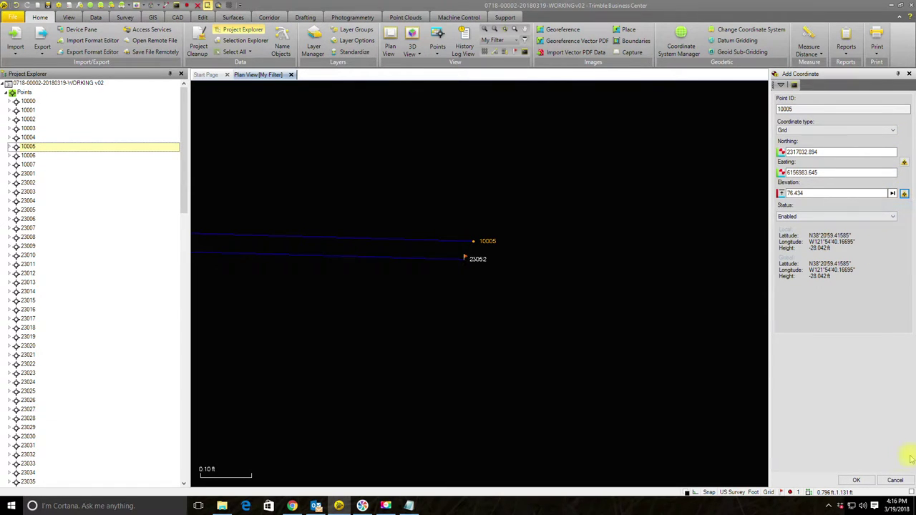
left_click(852, 481)
left_click(576, 286)
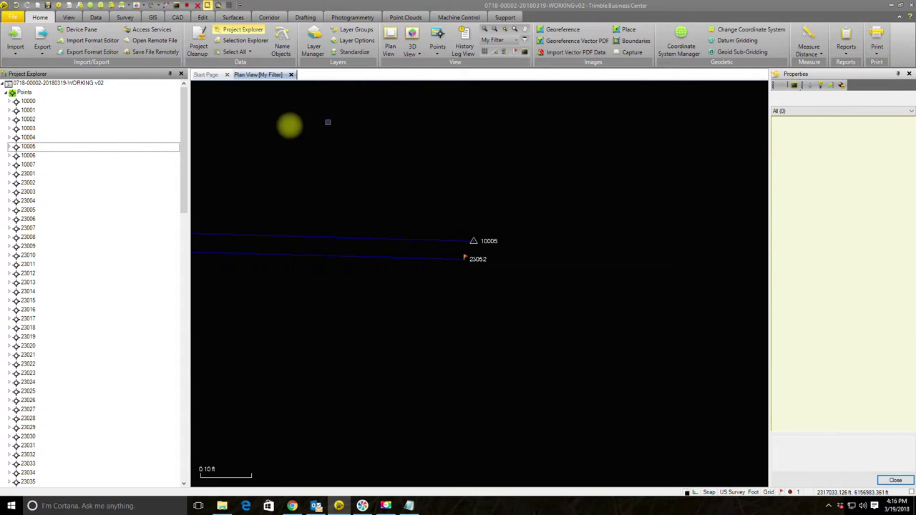
left_click(27, 156)
right_click(30, 157)
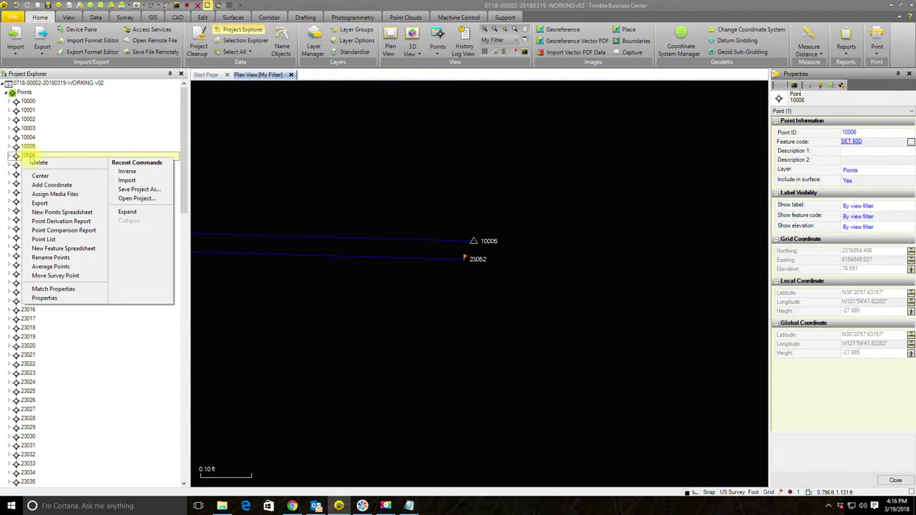
left_click(29, 138)
left_click(27, 156)
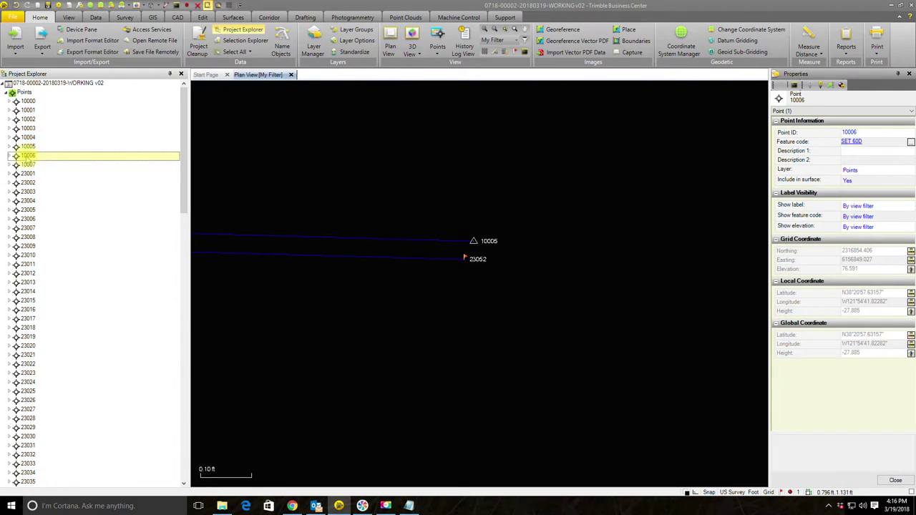
Step: Center the plan view on point 10007 and review the properties of its as-staked check shot 23113
left_click(28, 164)
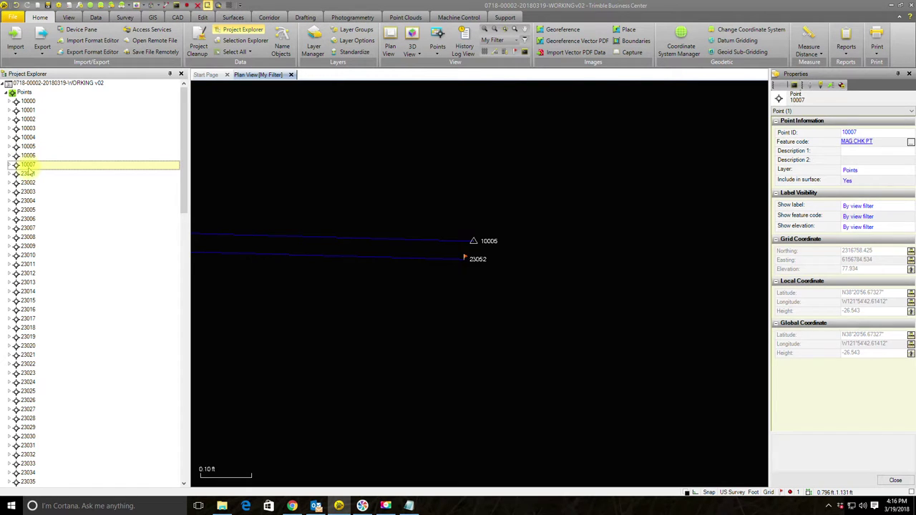
right_click(30, 166)
left_click(44, 187)
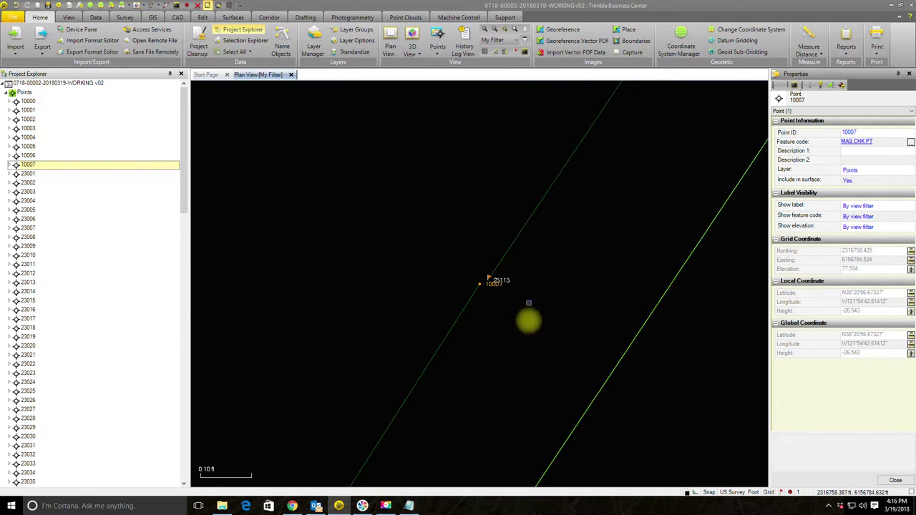
scroll(491, 288, "up", 1)
scroll(493, 289, "up", 1)
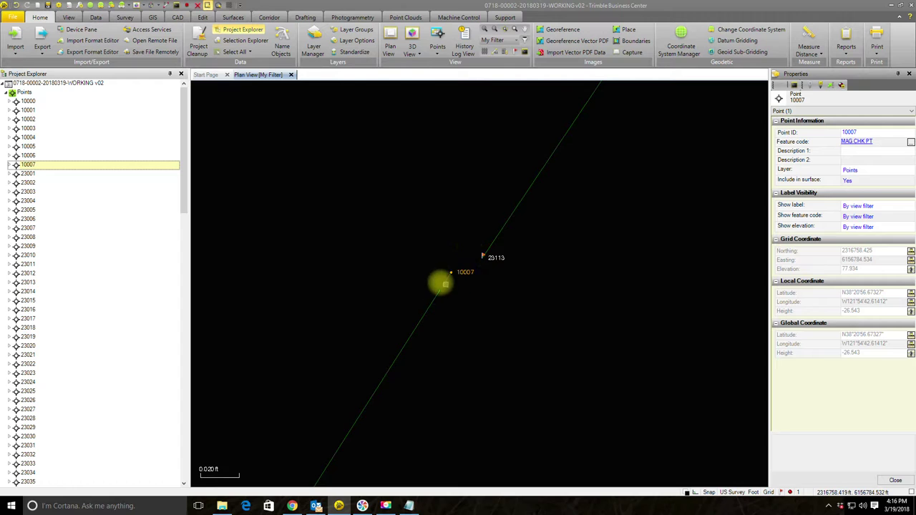
scroll(449, 278, "down", 1)
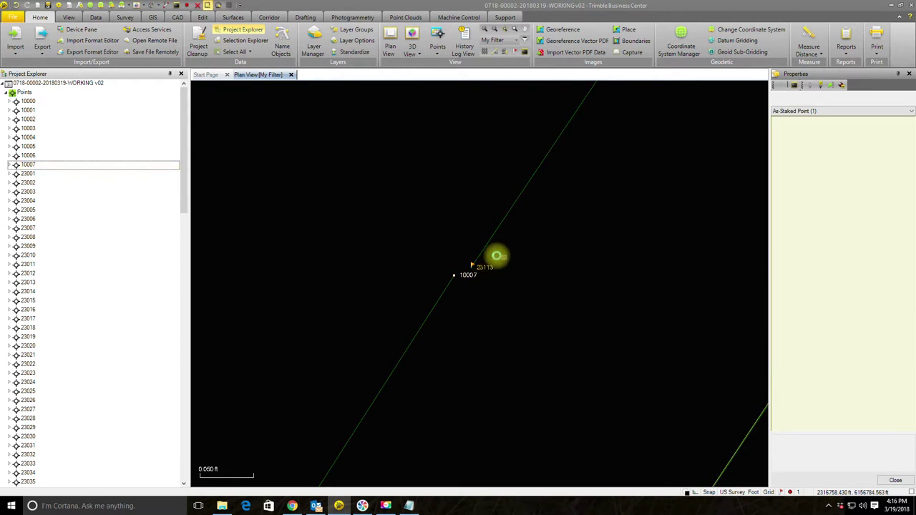
left_click(492, 269)
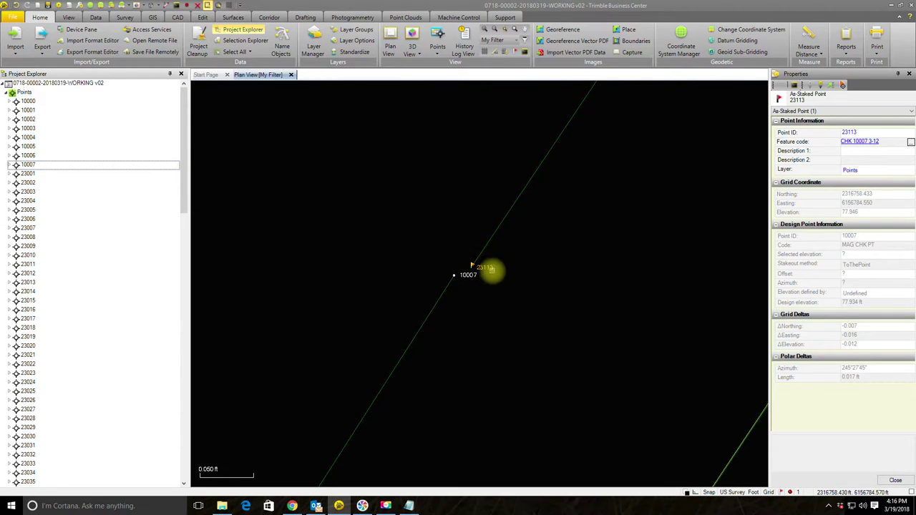
Step: Measure the inverse from check shot 23113 to point 10007
left_click(809, 50)
left_click(819, 97)
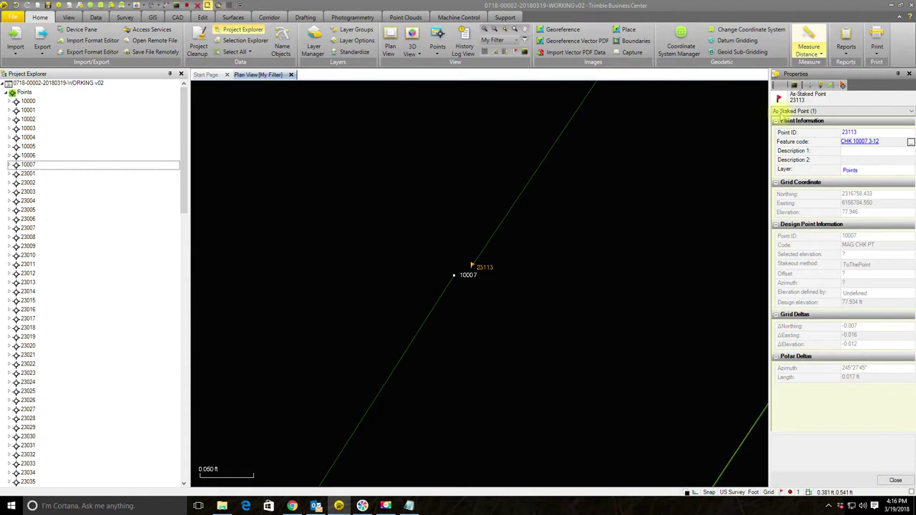
left_click(471, 267)
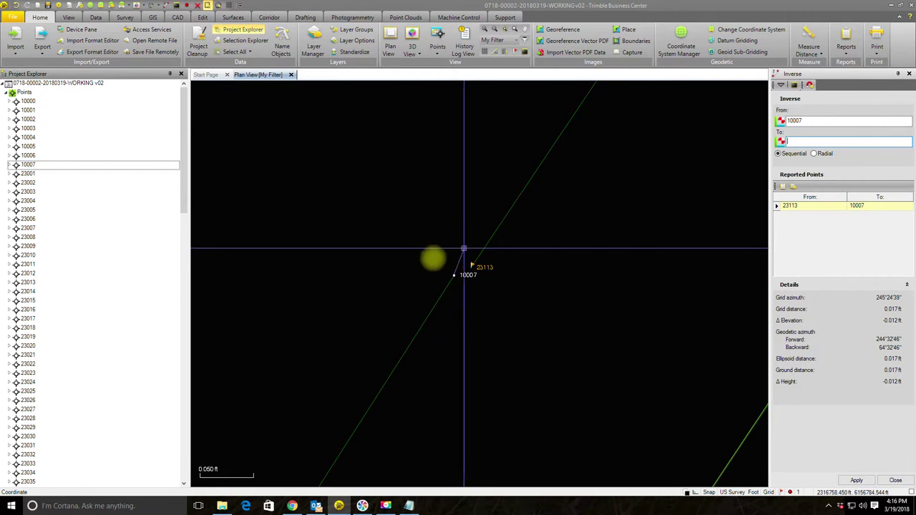
key("Escape")
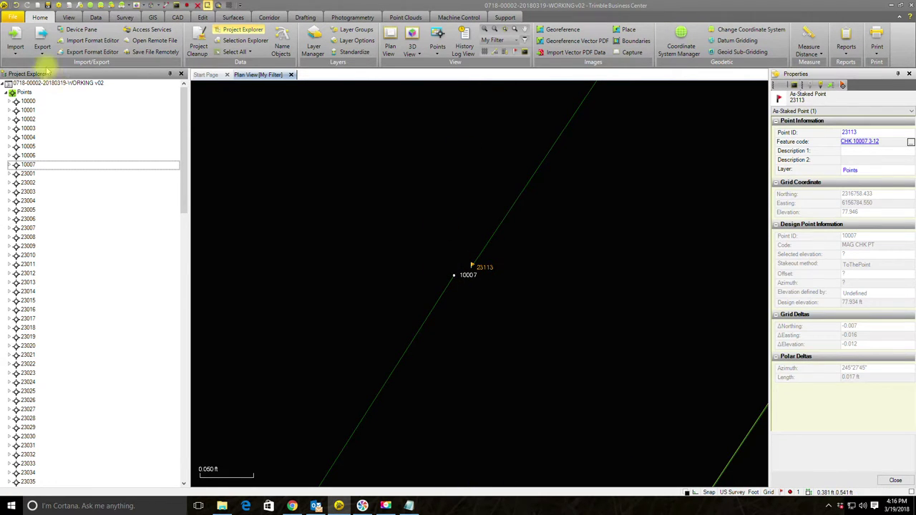
left_click(895, 481)
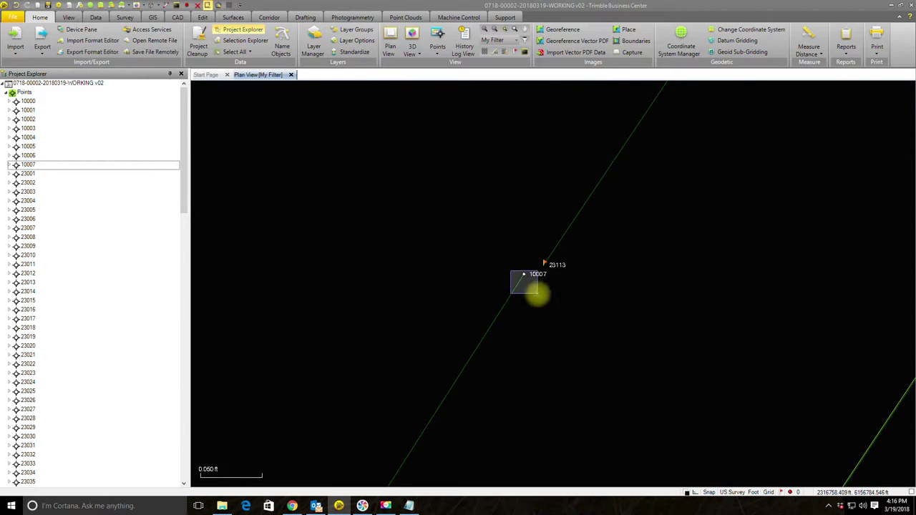
Step: Add a grid coordinate to point 10007 with Control Quality for both the horizontal position and the elevation
right_click(529, 281)
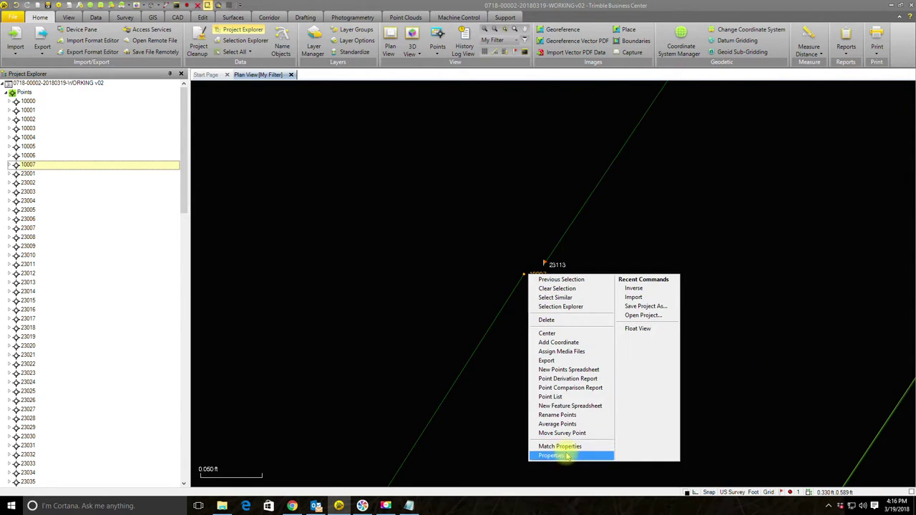
left_click(562, 452)
left_click(842, 86)
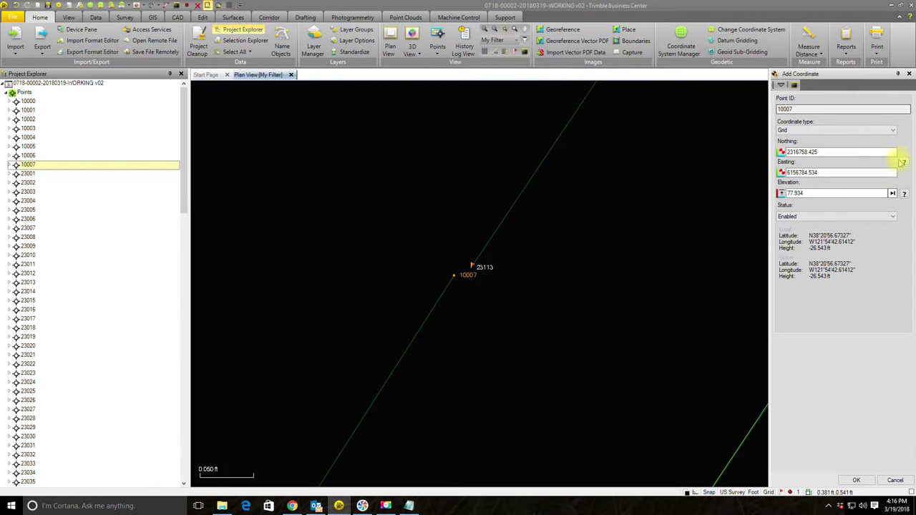
left_click(905, 163)
left_click(905, 194)
left_click(893, 205)
left_click(866, 481)
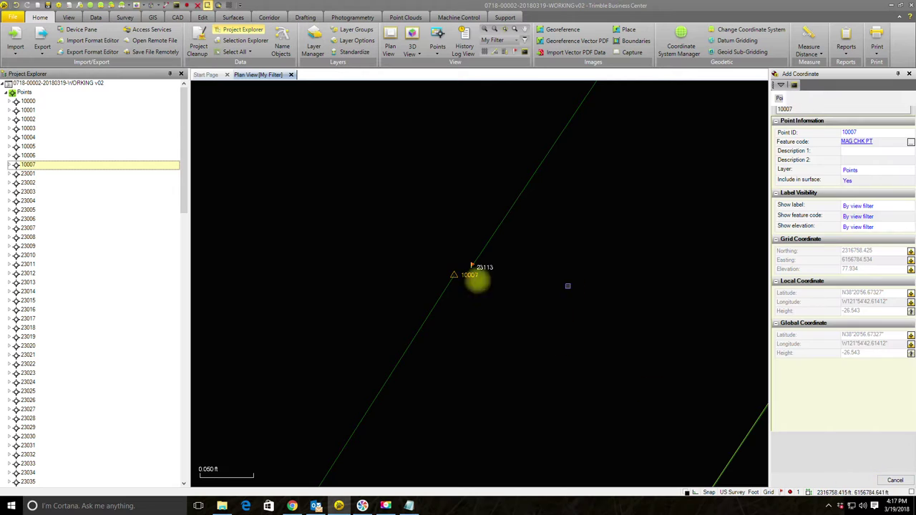
Step: Examine point 10006, its neighbouring shots and the observation lines running from it toward point 23121
scroll(453, 274, "down", 2)
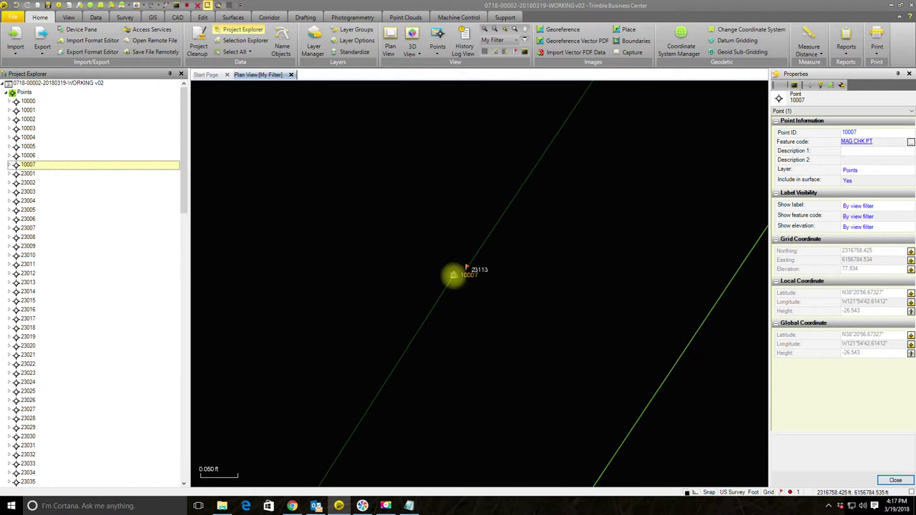
scroll(455, 275, "down", 8)
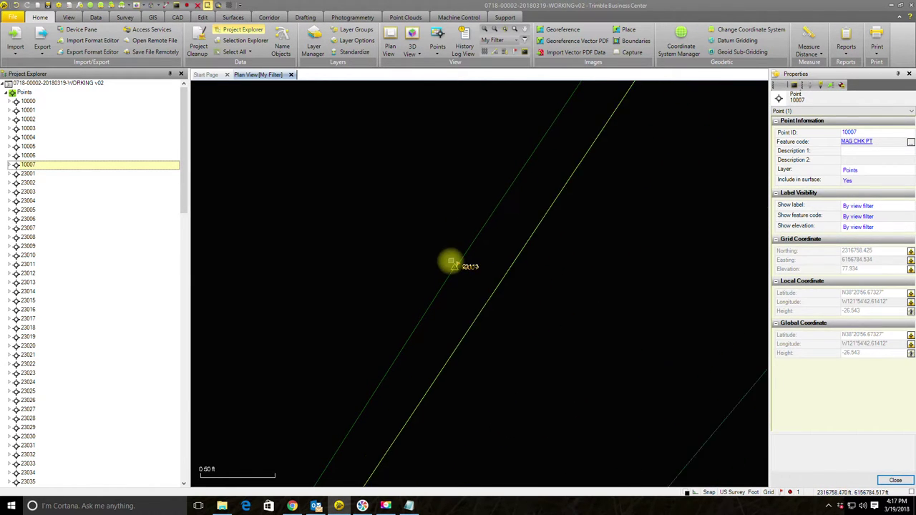
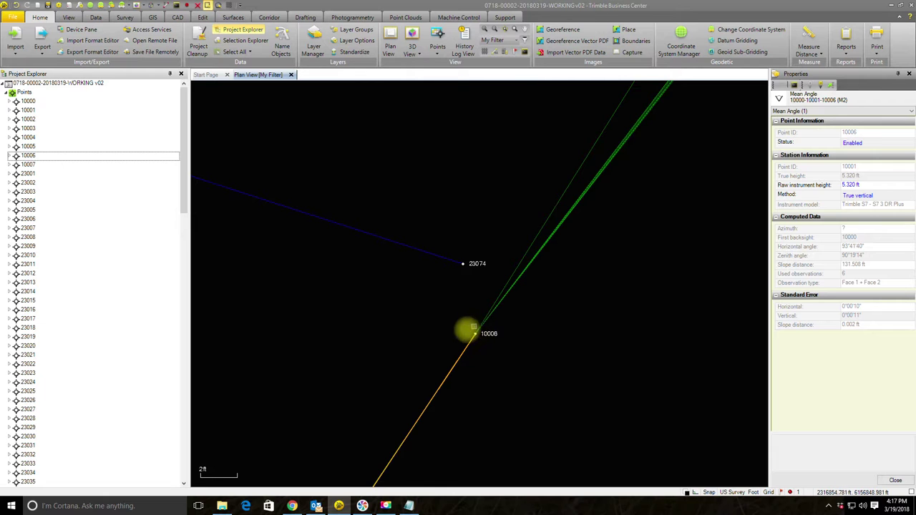
scroll(467, 338, "down", 3)
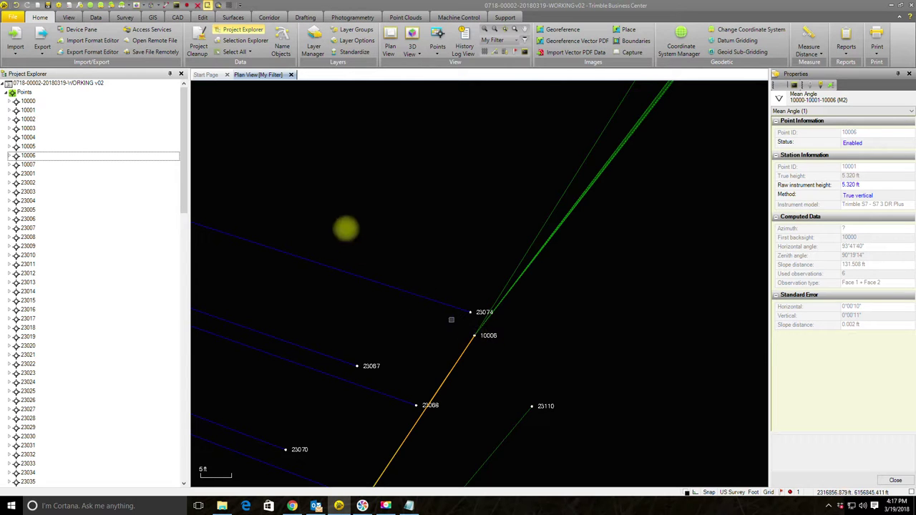
scroll(474, 339, "down", 3)
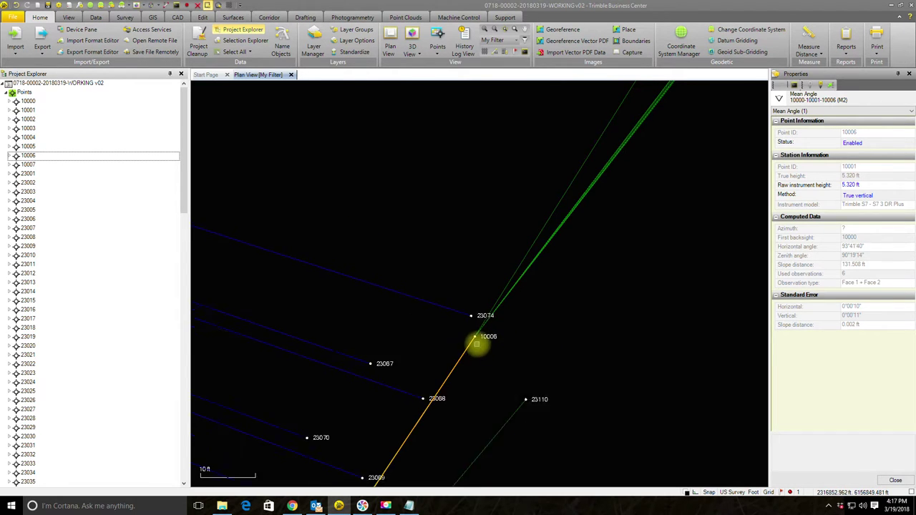
scroll(486, 347, "up", 3)
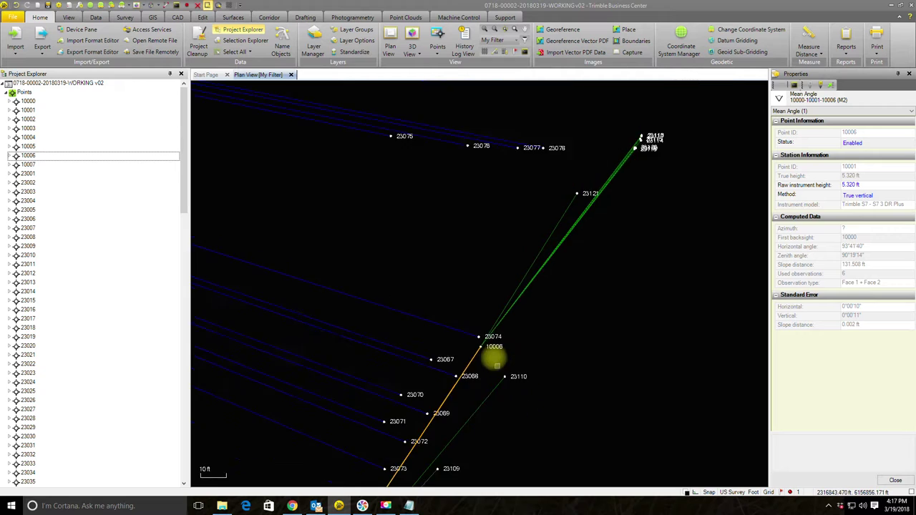
scroll(487, 346, "up", 4)
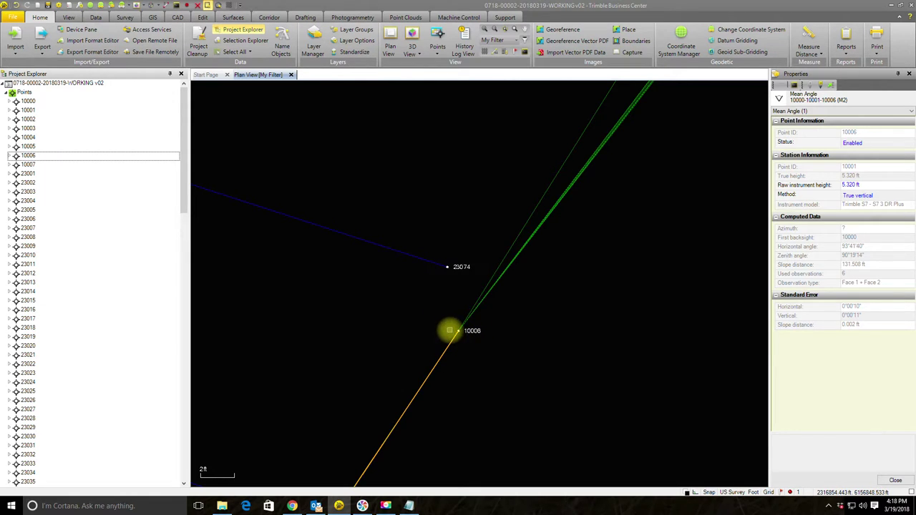
scroll(439, 330, "down", 2)
scroll(451, 319, "up", 2)
scroll(461, 315, "down", 4)
scroll(569, 202, "up", 2)
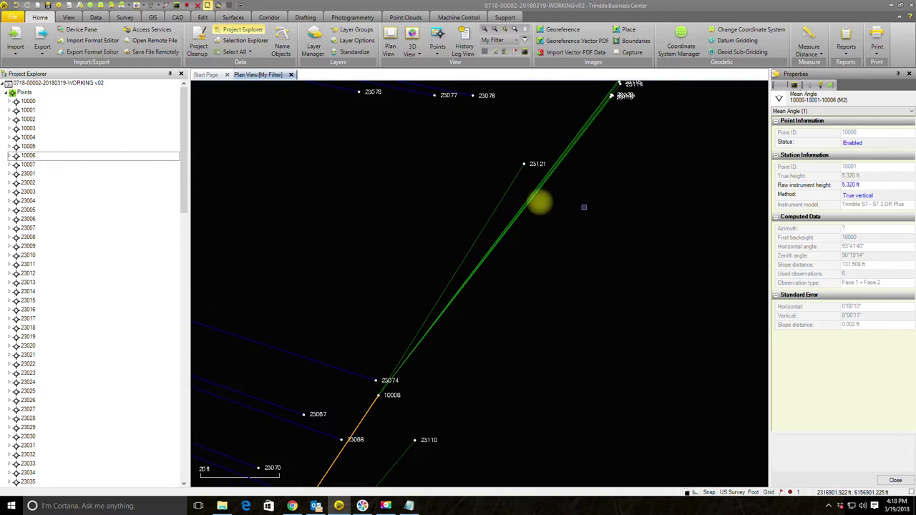
scroll(582, 196, "down", 2)
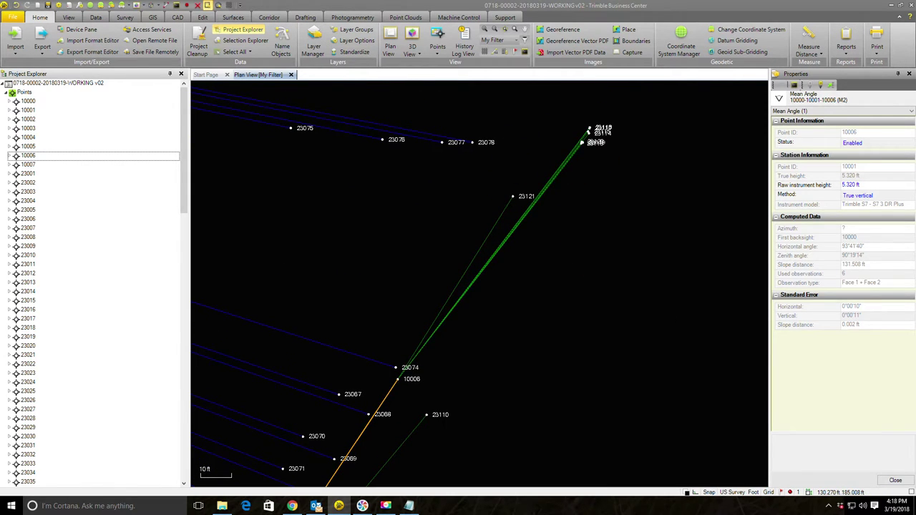
Step: Switch to the Notepad notes and add the line "- Control Point #10006 was set with direct/reverse total station measurements"
left_click(408, 506)
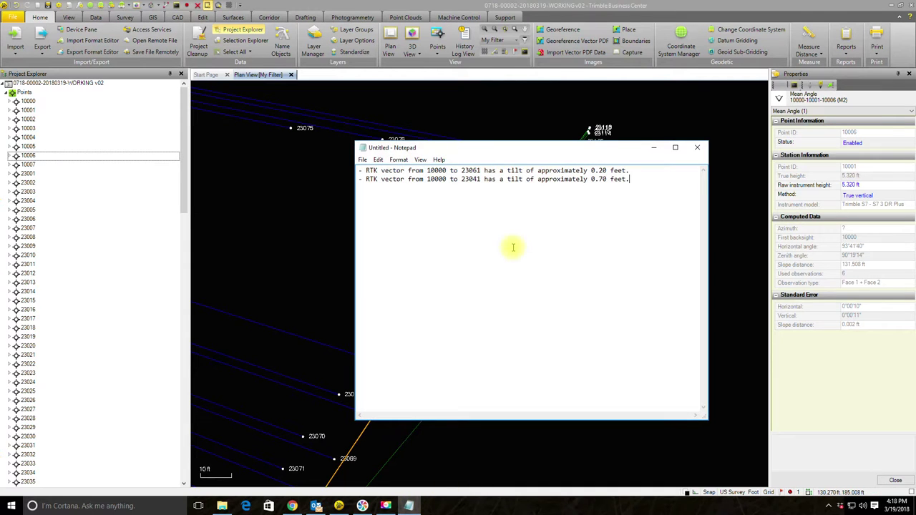
left_click_drag(523, 148, 606, 242)
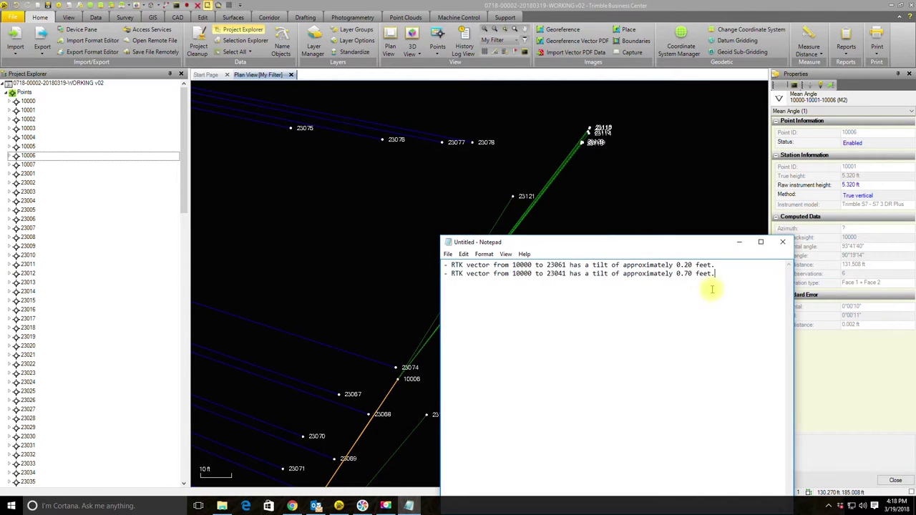
key("Return")
type("-")
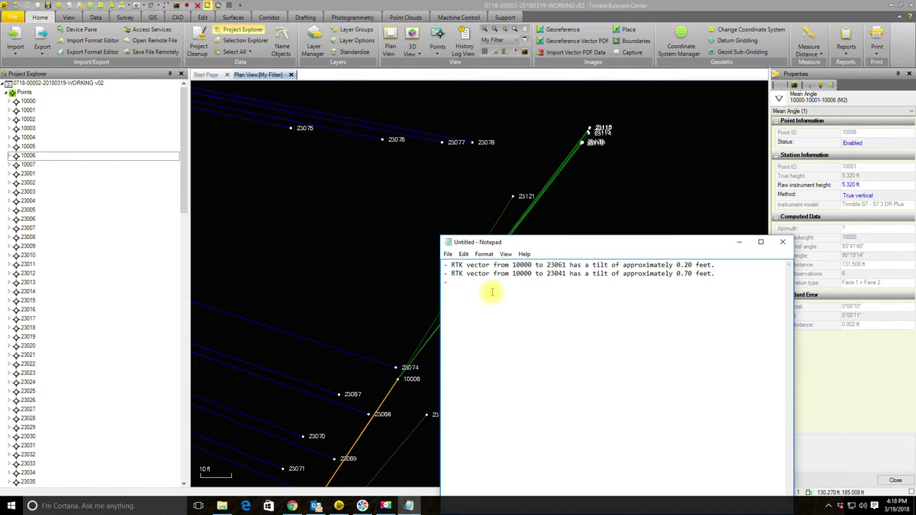
type("Control ")
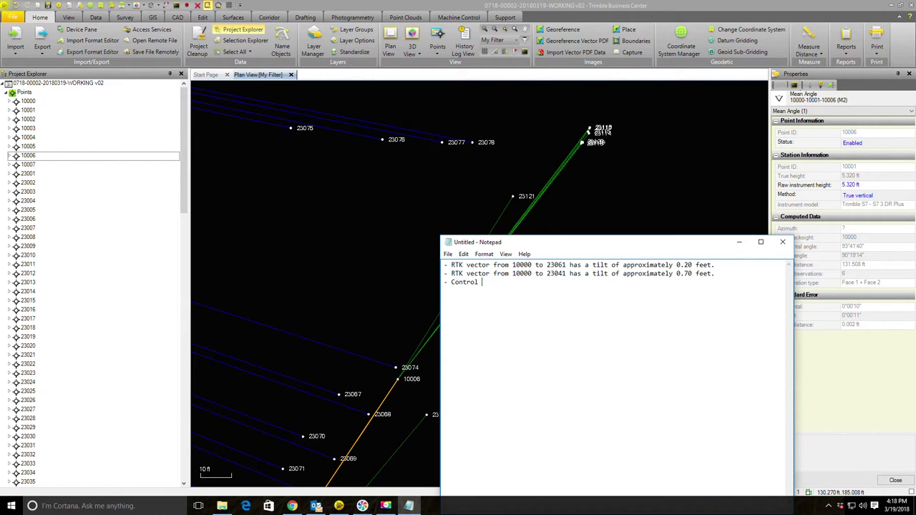
type("Point #10006 was ase")
key("BackSpace")
key("BackSpace")
key("BackSpace")
key("BackSpace")
key("BackSpace")
type("set with direxct")
key("BackSpace")
key("BackSpace")
key("BackSpace")
type("ct")
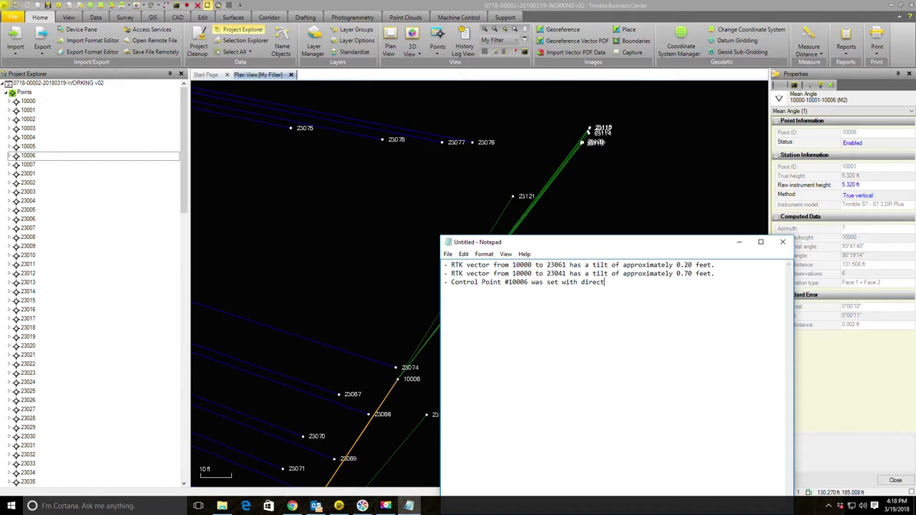
type("/reverse total station measurements")
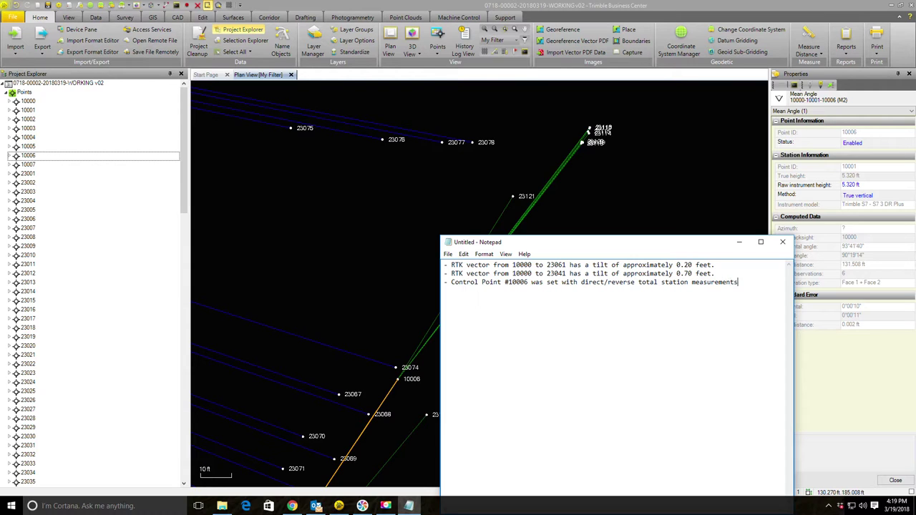
Step: Complete the point 10006 note with ", but without checks from independent control. (Established with a single swing tie)."
type(", but without")
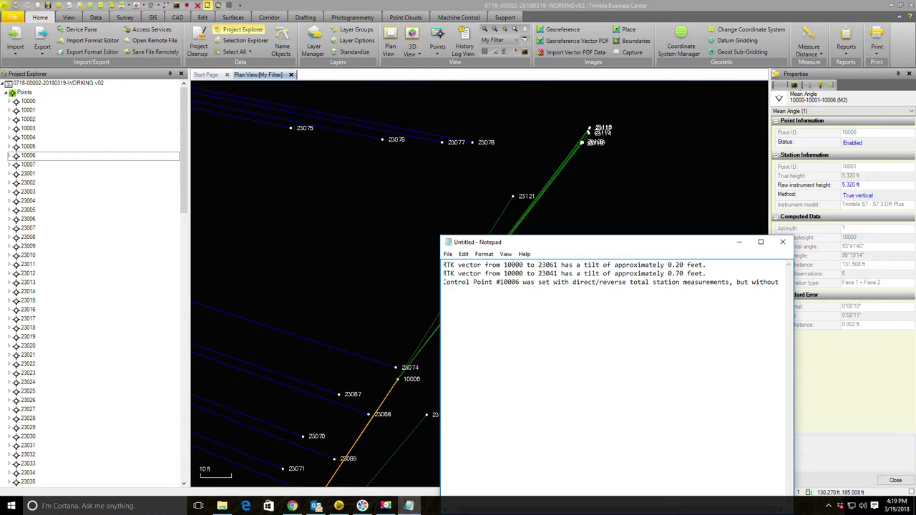
type("checks")
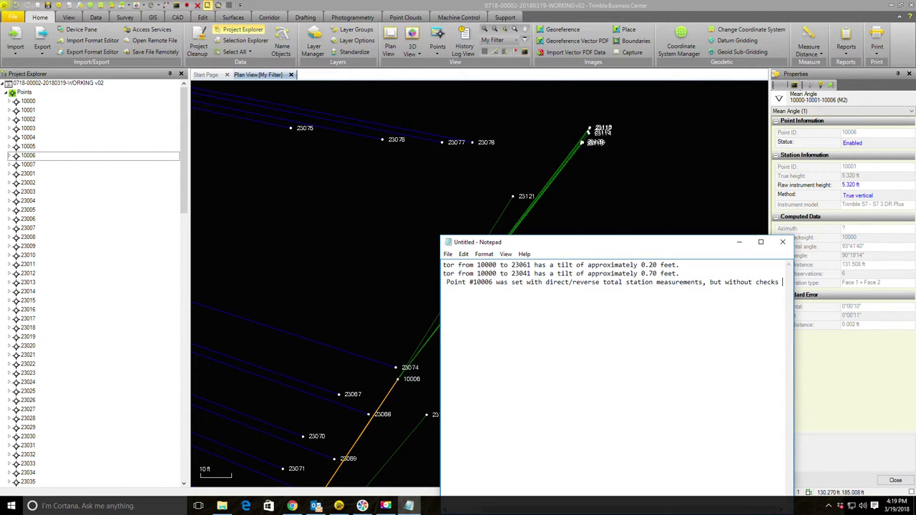
type(" from independe")
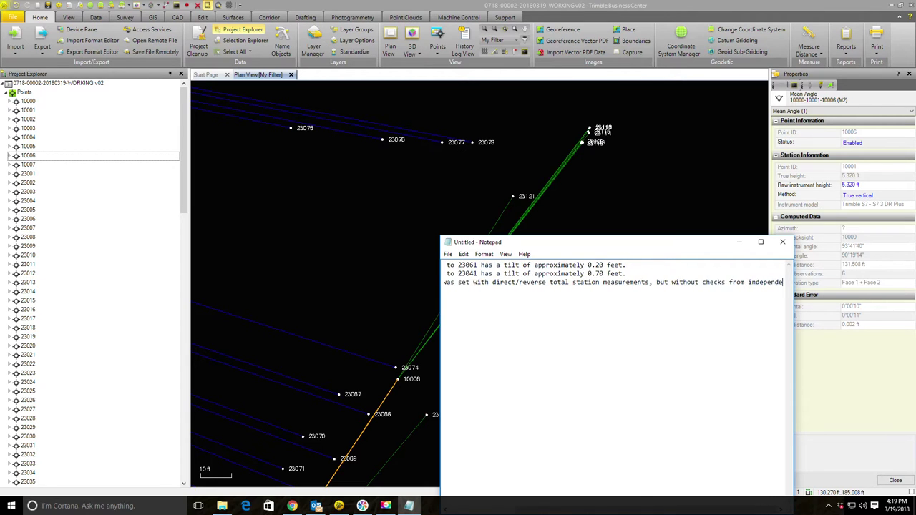
type("nt control. (")
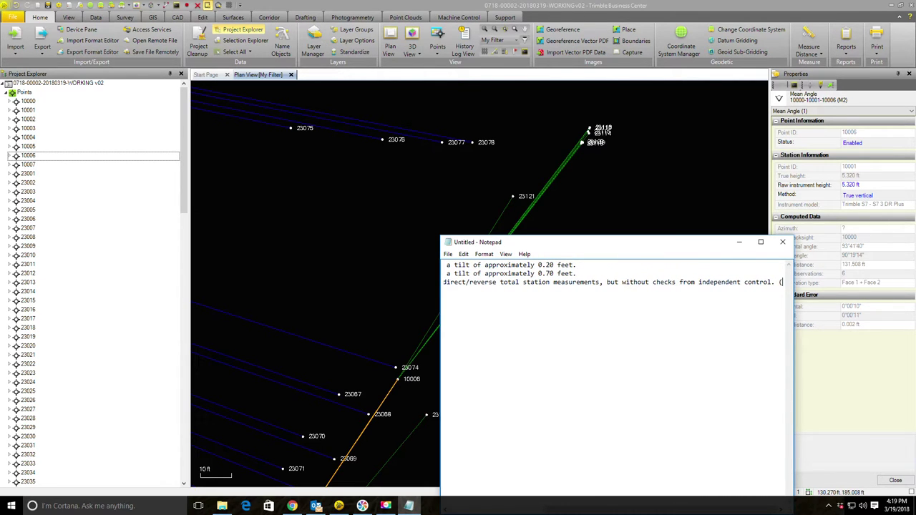
type("Establis")
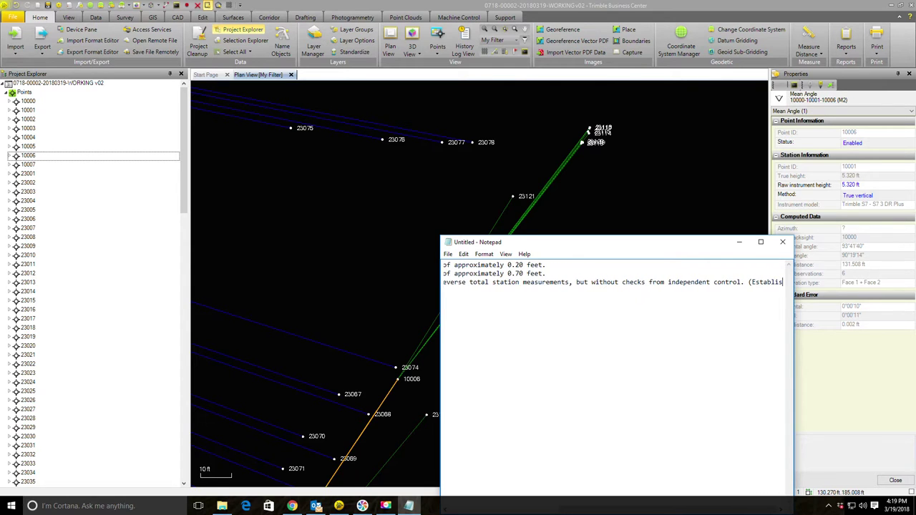
type("hed with a ")
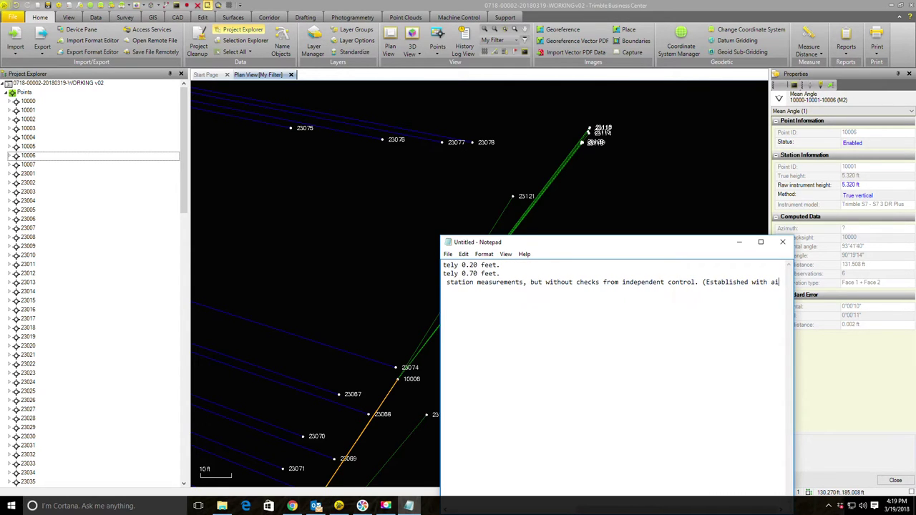
type("single s")
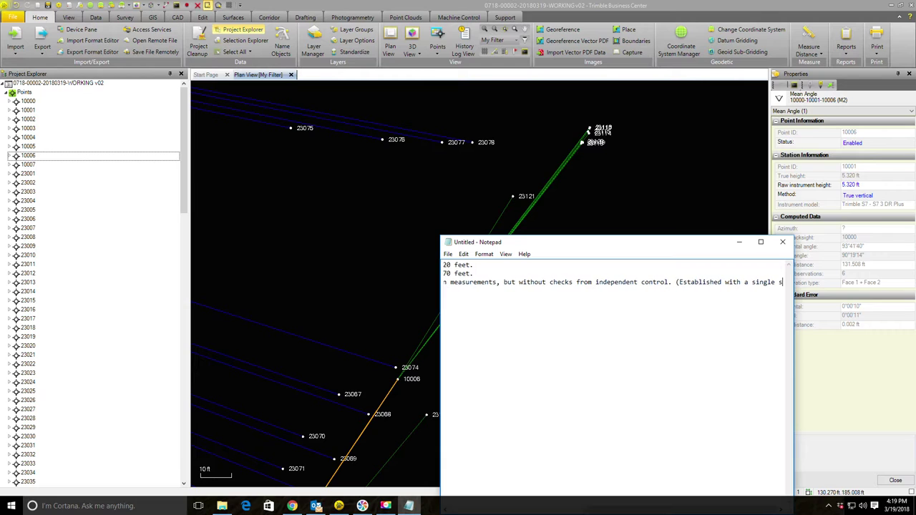
type("wing tie).")
key("Return")
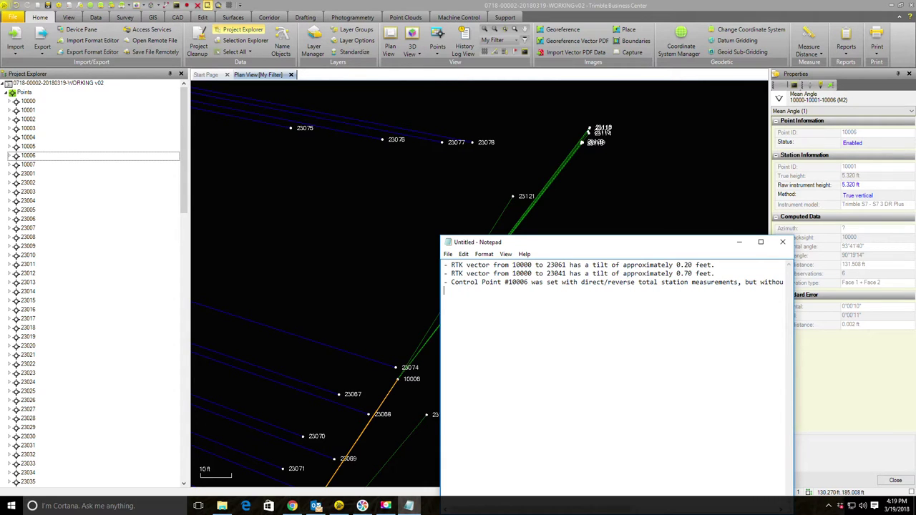
Step: Switch back to Trimble Business Center and open the properties of point 10006 from the plan view
left_click(548, 233)
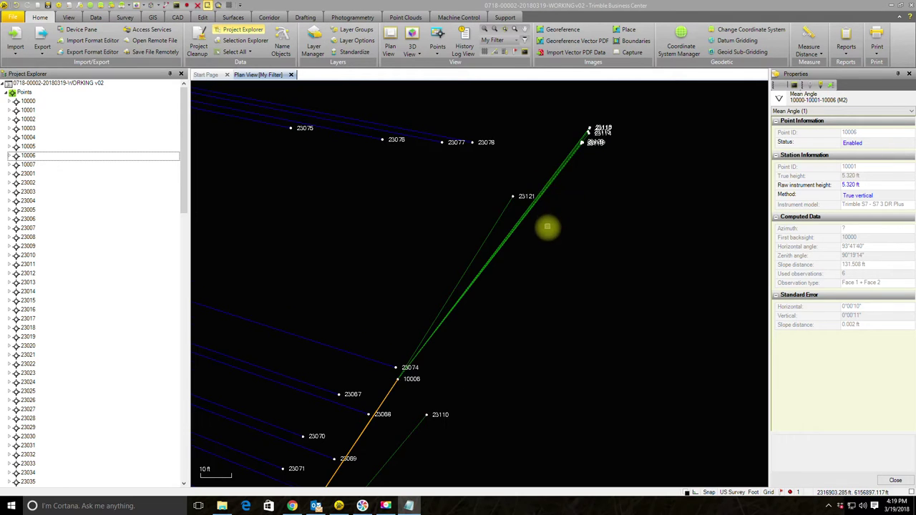
scroll(530, 279, "down", 2)
left_click(453, 330)
scroll(452, 331, "up", 2)
left_click(474, 313)
right_click(474, 313)
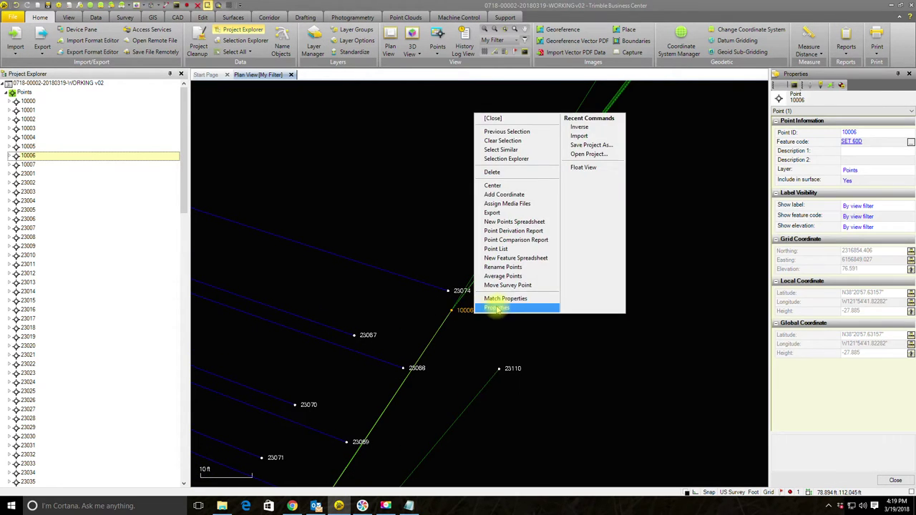
left_click(499, 308)
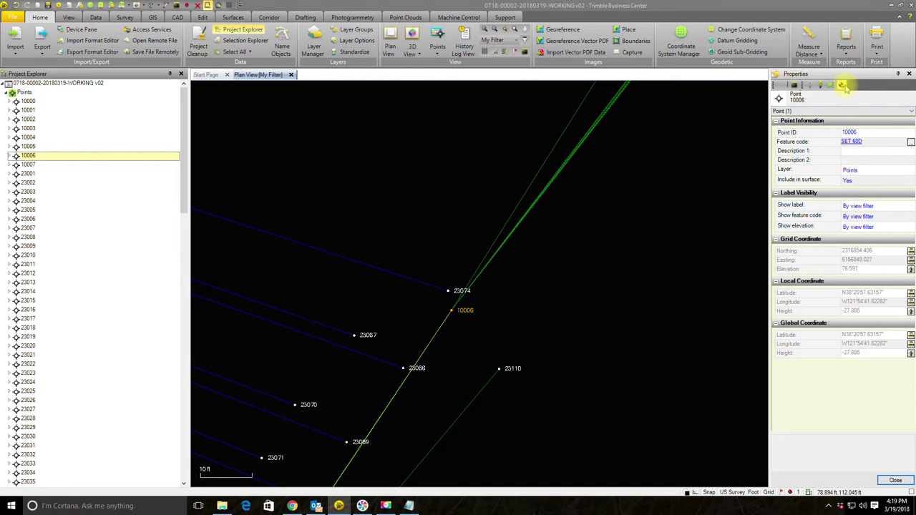
Step: Add a grid coordinate to point 10006 with Control Quality for both the horizontal position and the elevation
left_click(841, 84)
left_click(905, 164)
left_click(873, 175)
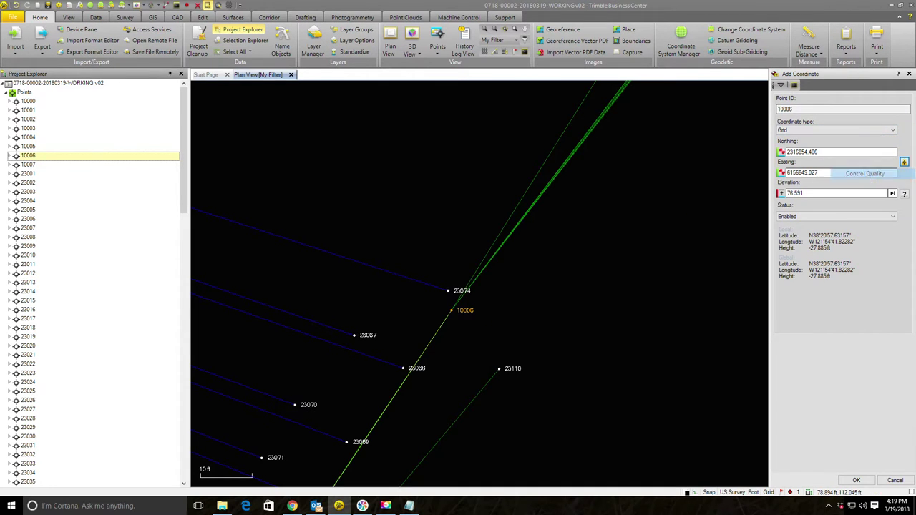
left_click(904, 194)
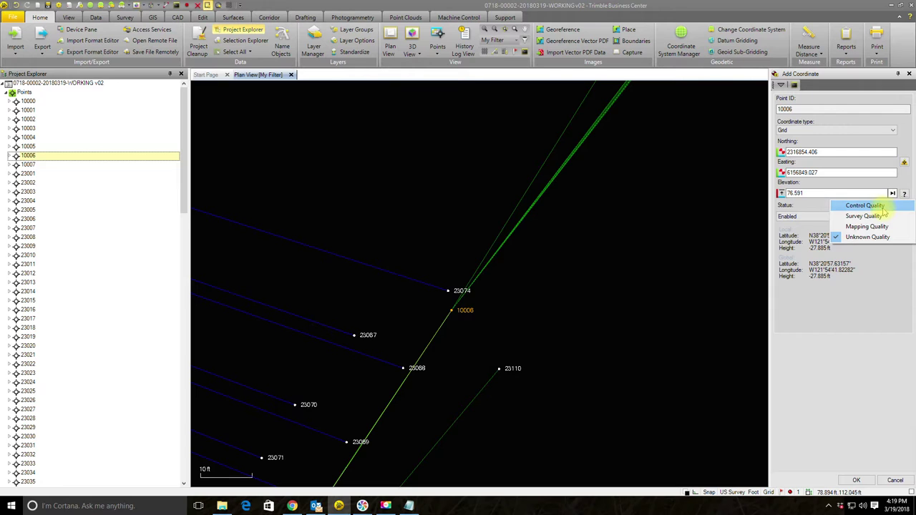
left_click(862, 206)
left_click(870, 480)
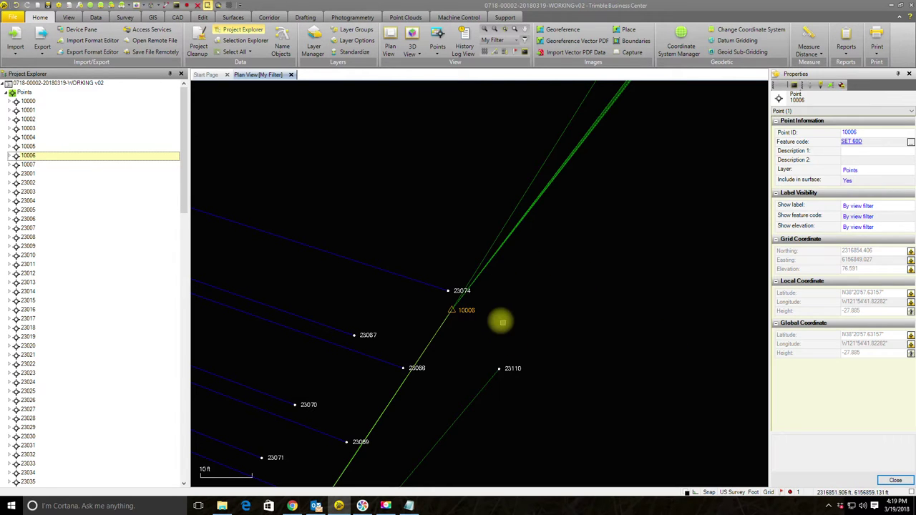
Step: Clear the selection and examine control point 10006 among its surrounding shots and observation lines
left_click(488, 323)
scroll(481, 323, "down", 1)
scroll(469, 326, "down", 3)
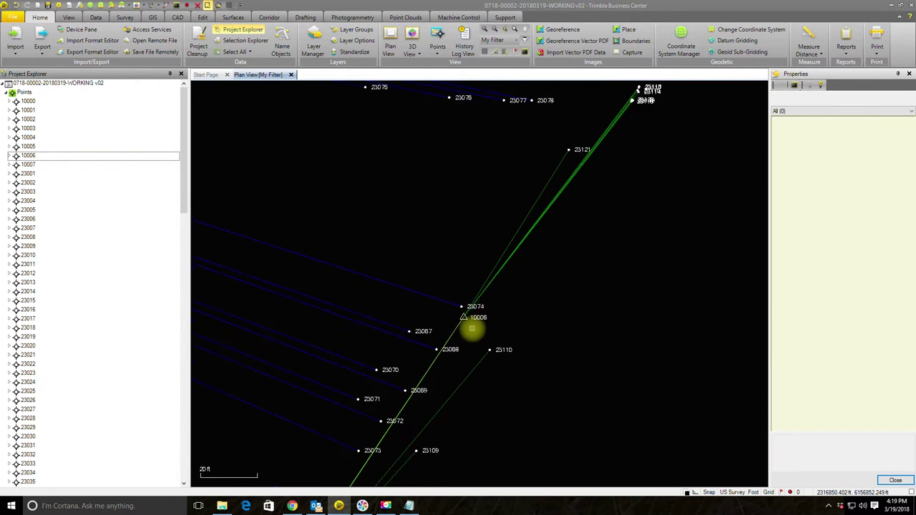
left_click_drag(470, 323, 578, 250)
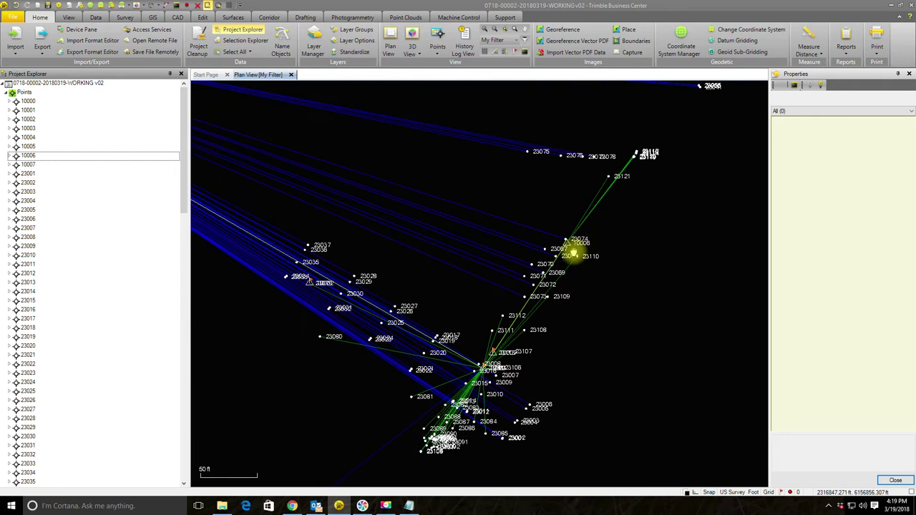
scroll(568, 243, "up", 4)
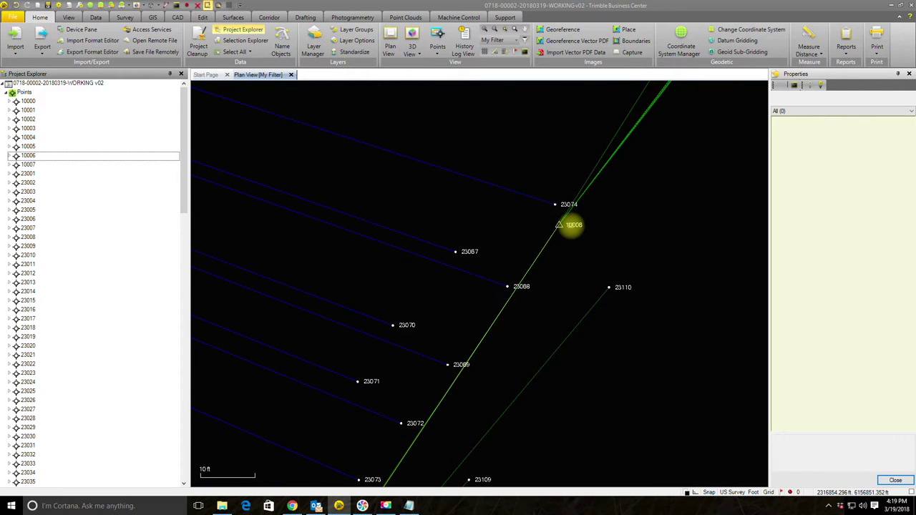
scroll(622, 265, "down", 2)
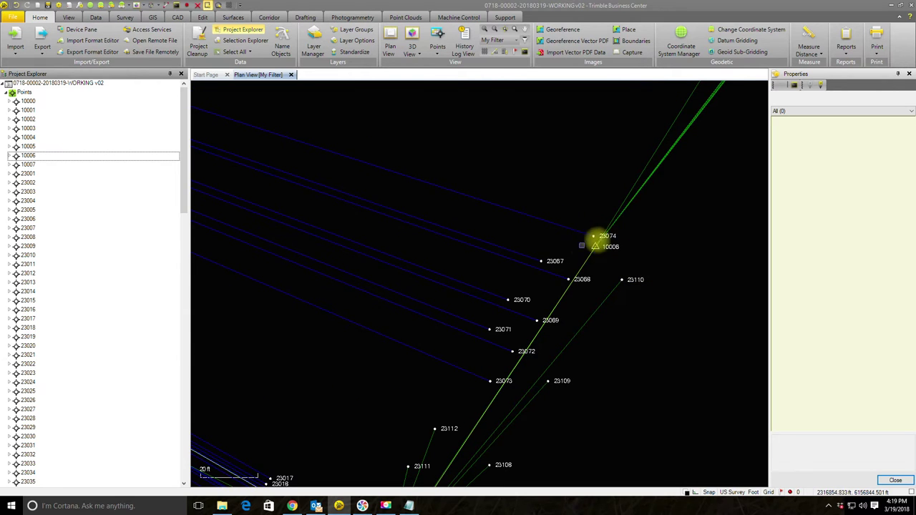
scroll(651, 283, "down", 2)
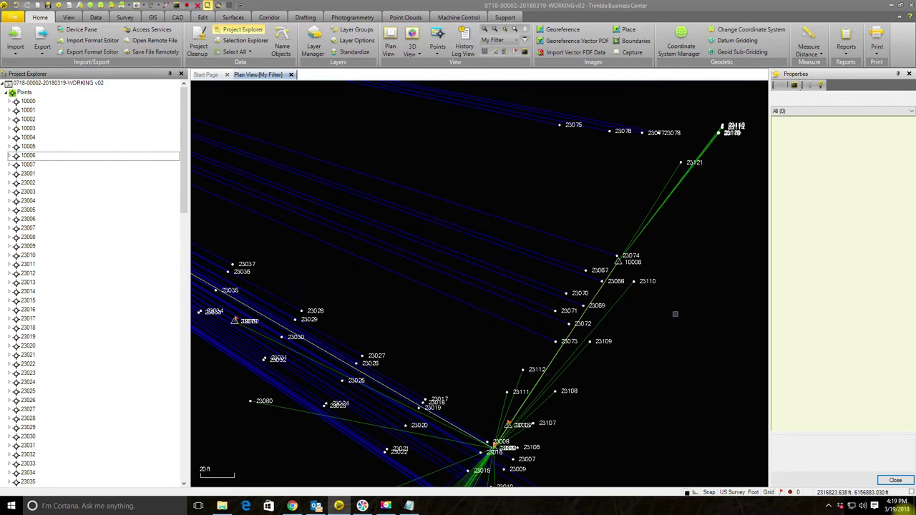
Step: Close the point properties and examine the whole project extent, including the vectors from base station RTCM3201
left_click(896, 480)
scroll(648, 239, "down", 7)
scroll(622, 203, "down", 8)
left_click_drag(493, 236, 617, 164)
scroll(615, 163, "down", 1)
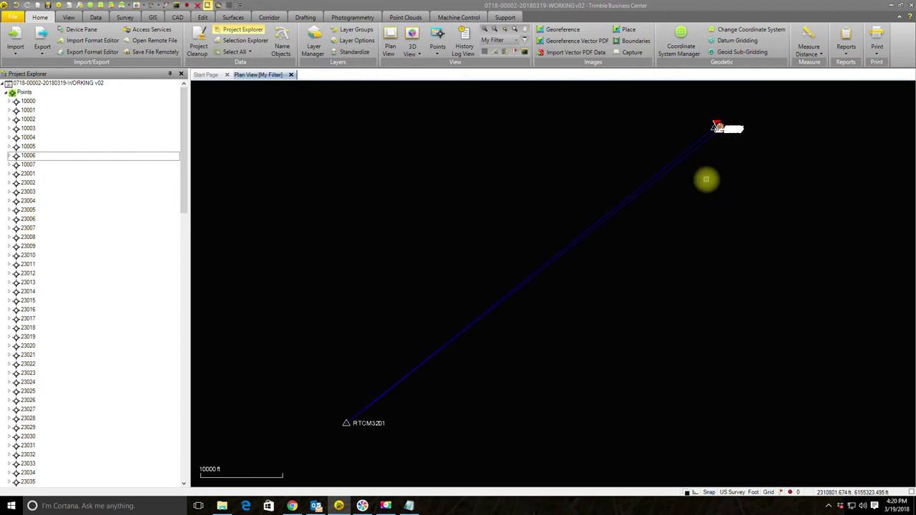